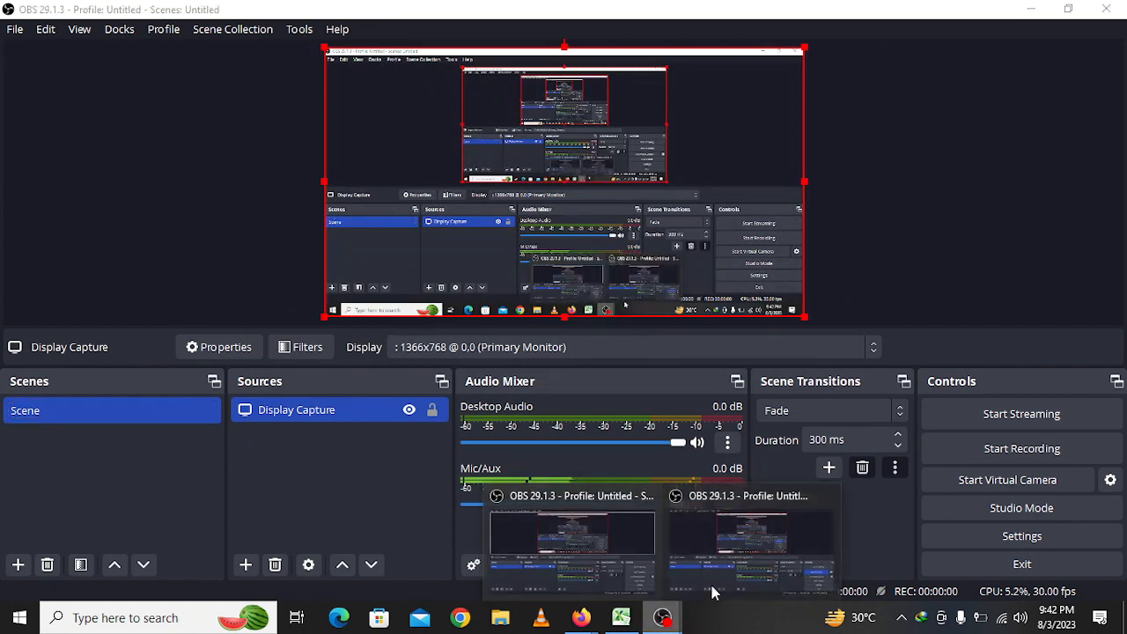
Switch to the OBS window that is recording, then minimize OBS to show the desktop
left_click(718, 565)
mouse_move(682, 619)
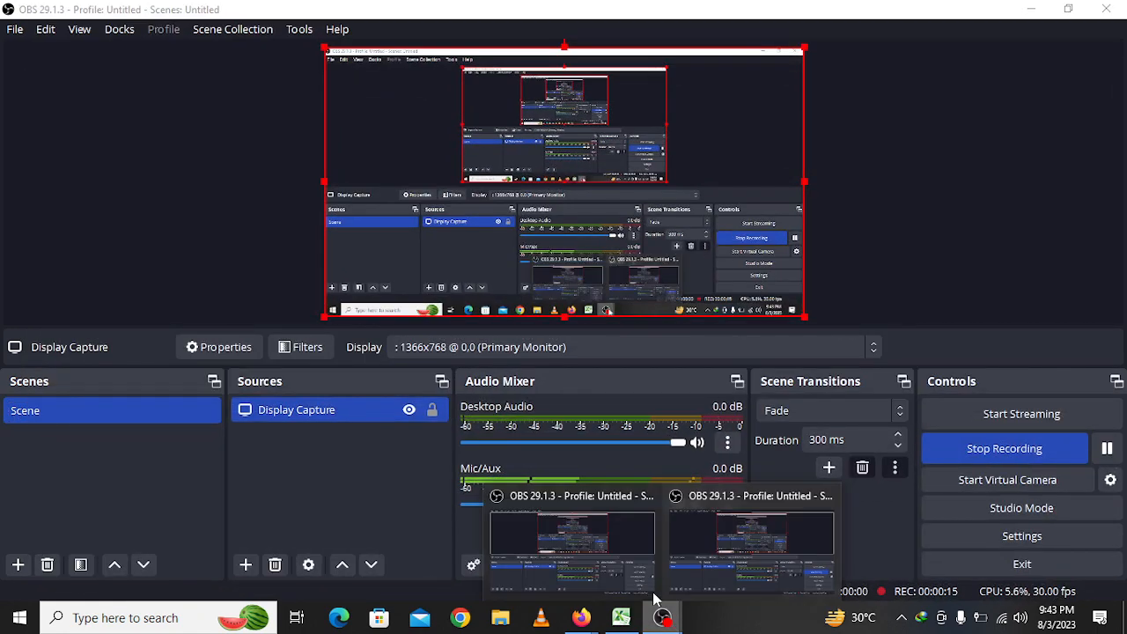
left_click(638, 573)
left_click(1031, 9)
left_click(1031, 9)
Select the block C4:H18 below the title and apply the Output cell style
left_click(624, 619)
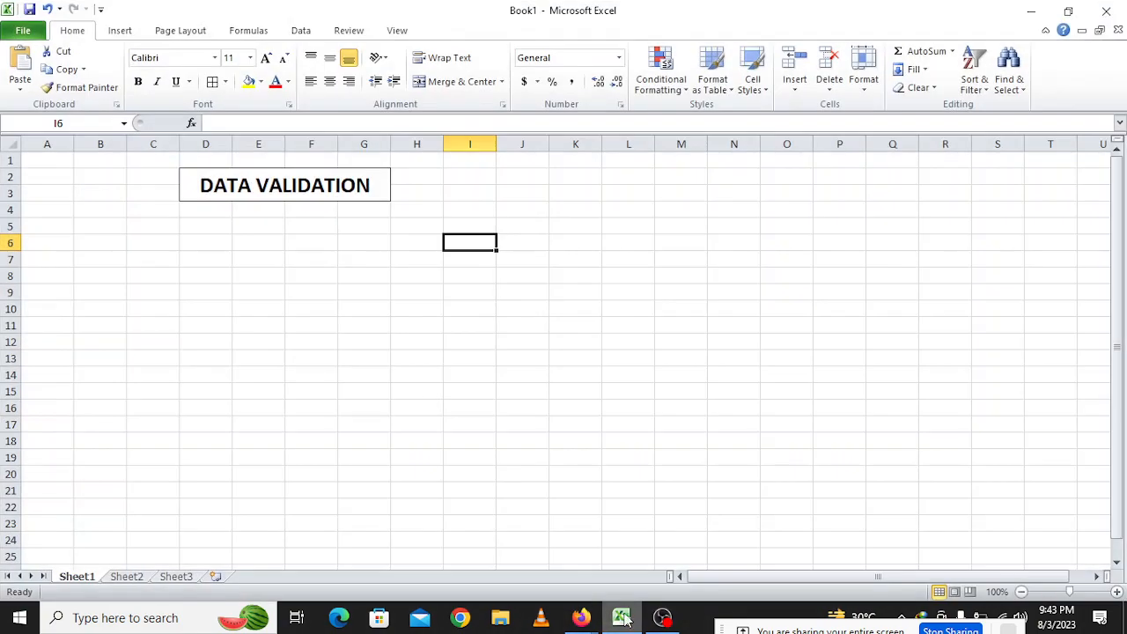
left_click(308, 196)
left_click(254, 229)
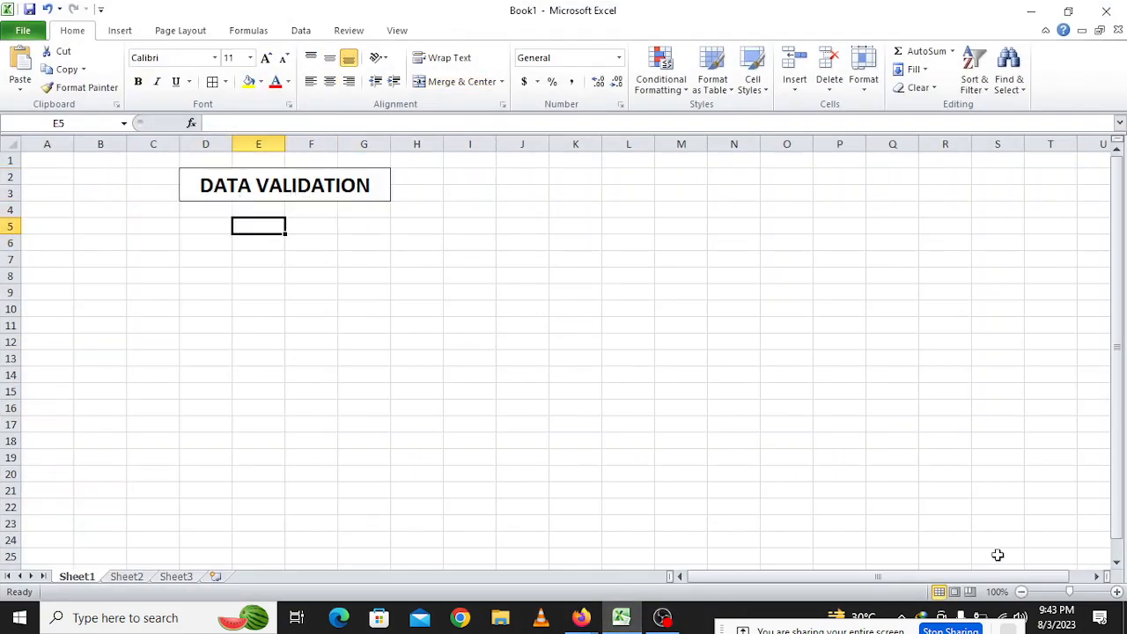
left_click(261, 197)
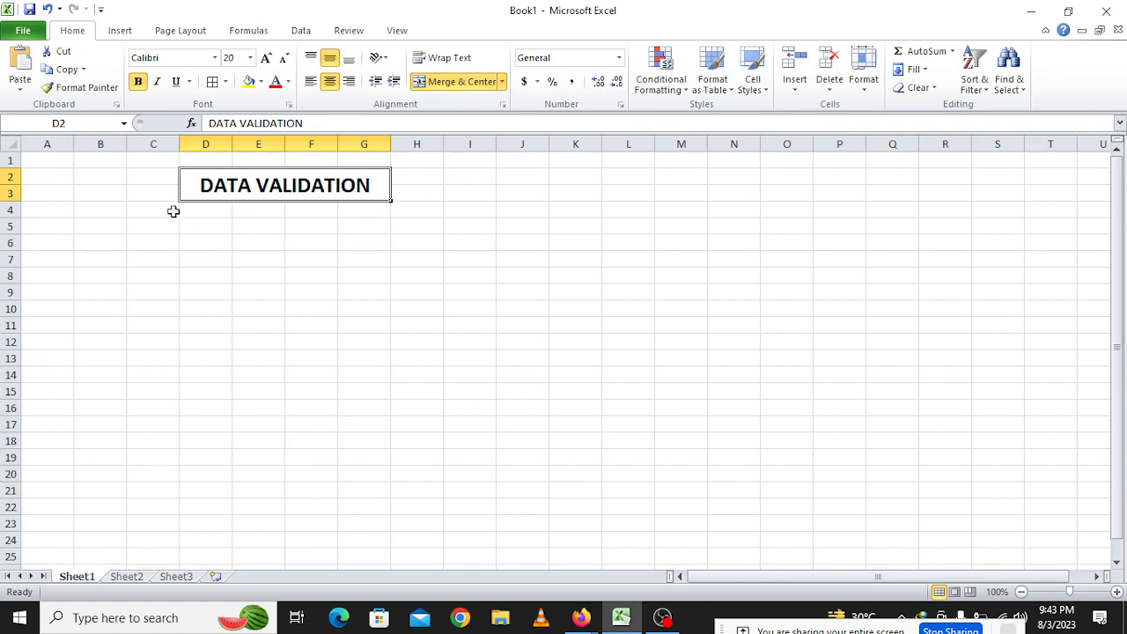
left_click_drag(173, 212, 411, 446)
left_click(753, 81)
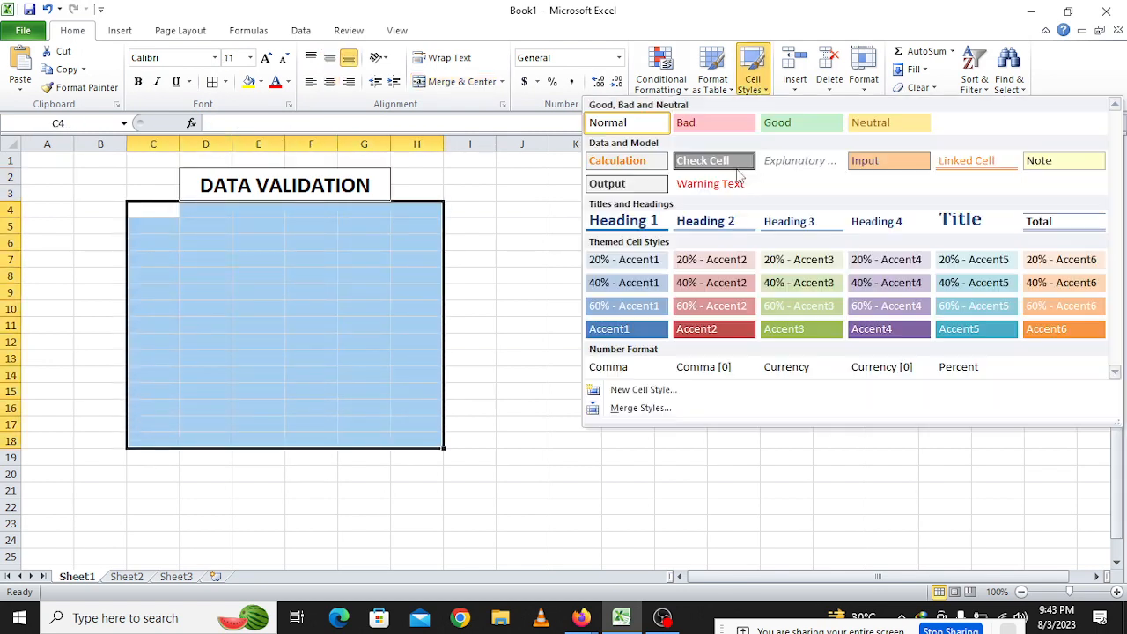
left_click(614, 182)
Cancel the stray entry in C4 with Esc and reselect cell C4
left_click(215, 257)
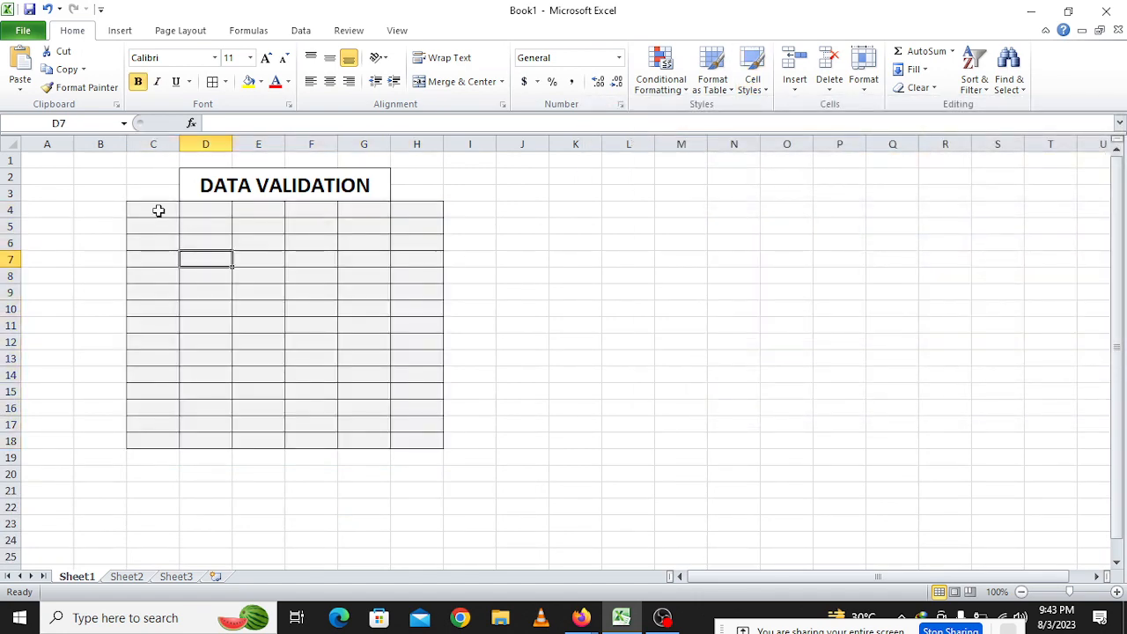
left_click(155, 209)
type("`")
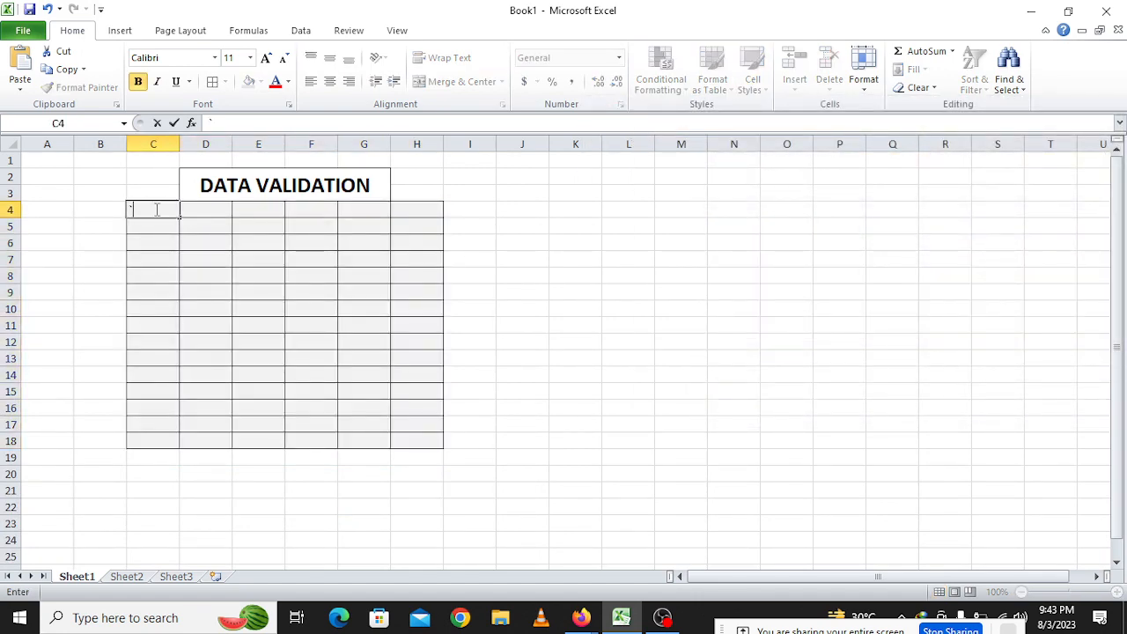
type("`")
key("Escape")
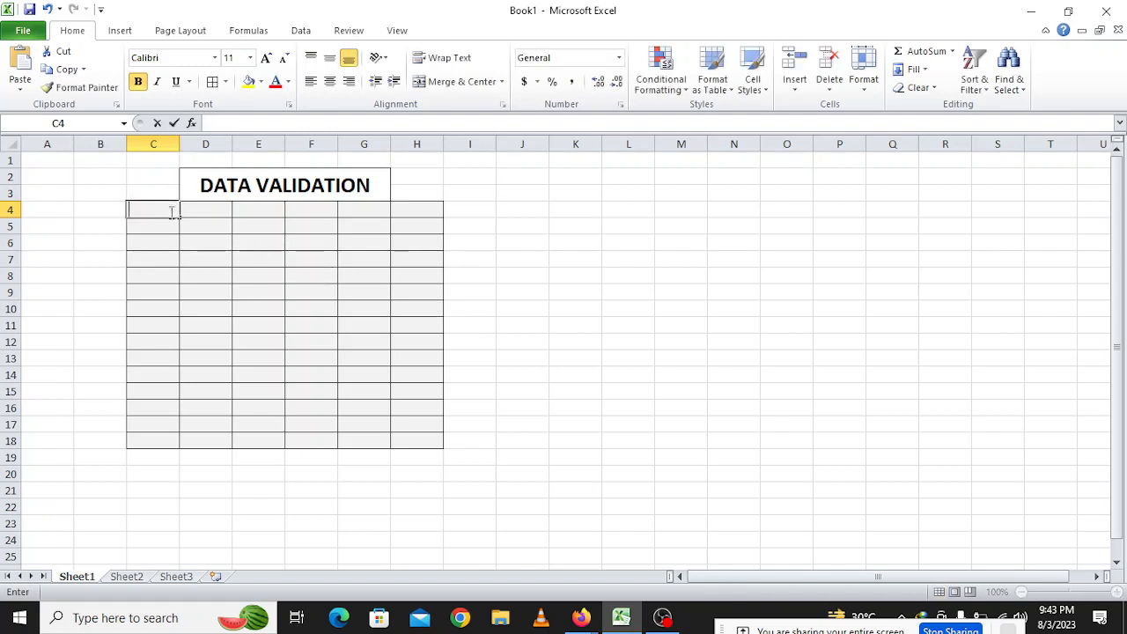
left_click(255, 310)
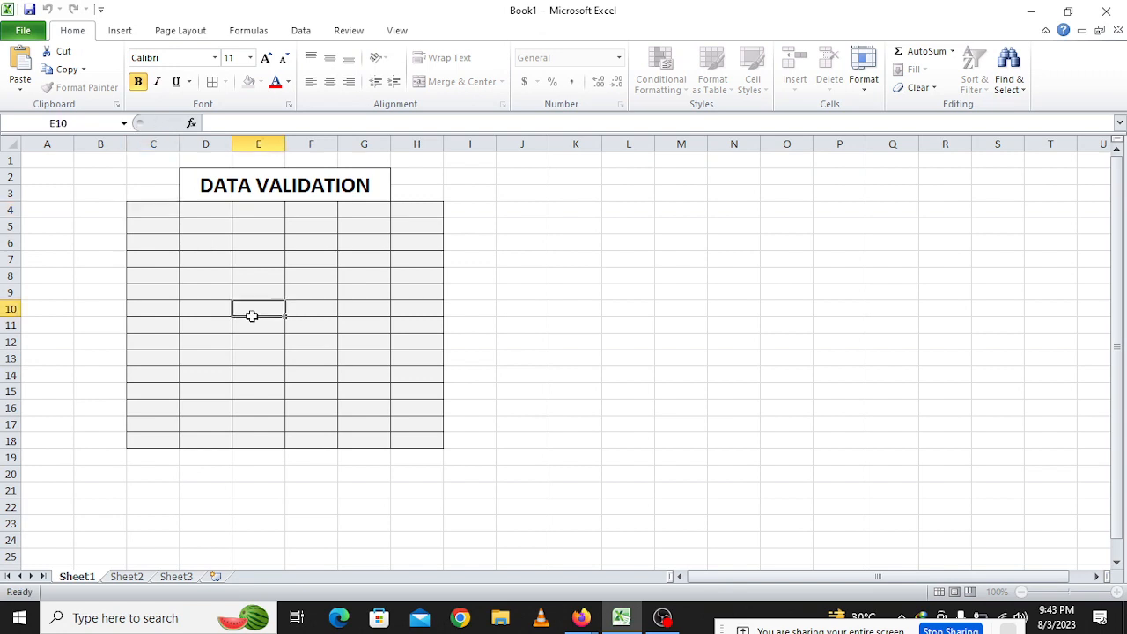
left_click(217, 193)
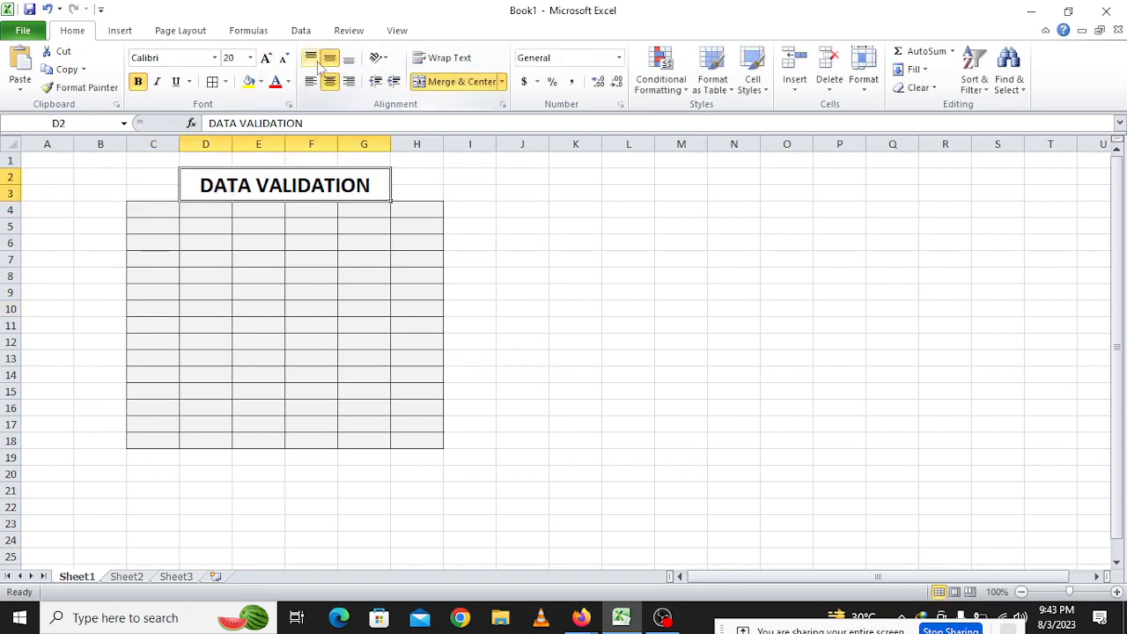
left_click(154, 208)
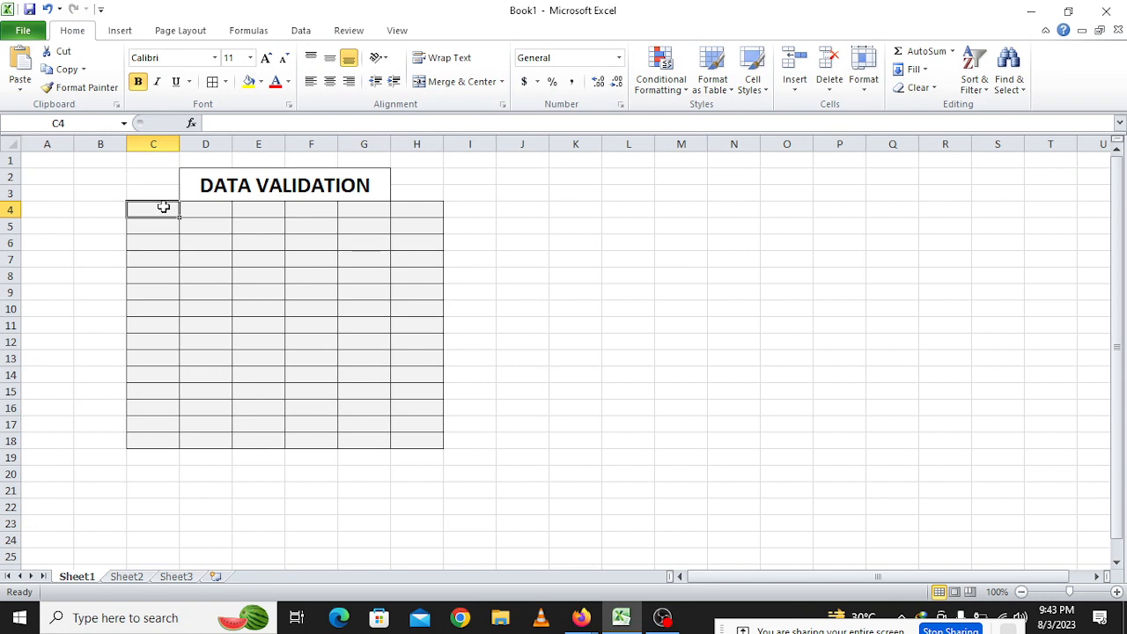
On the Data tab, enter the headers Whole Number in C4 and List in D4
left_click(301, 32)
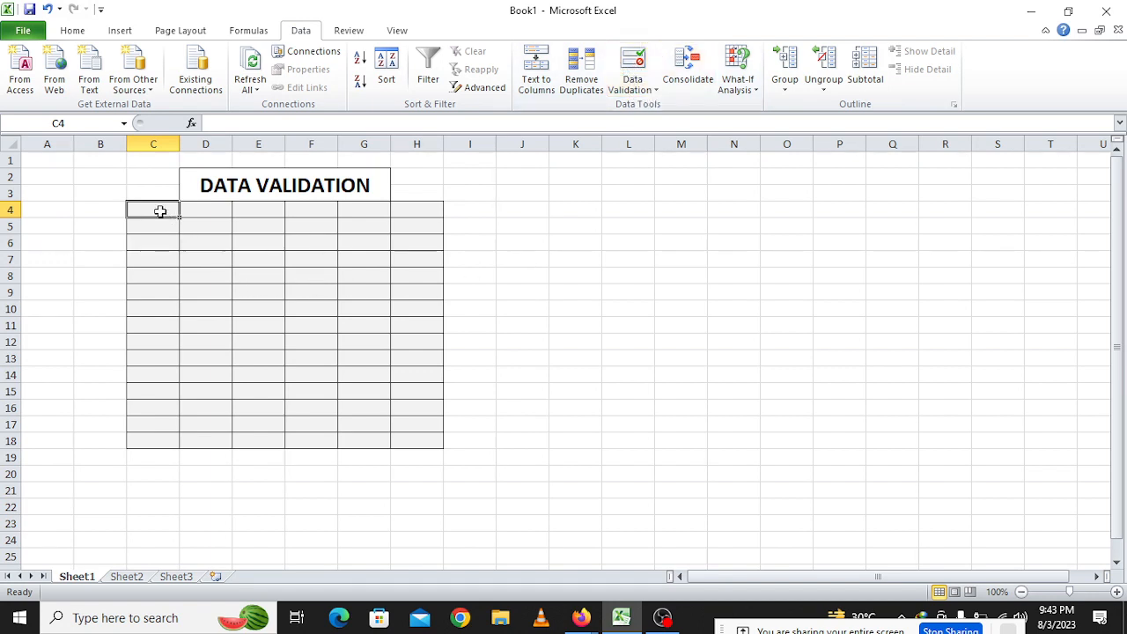
type("Who")
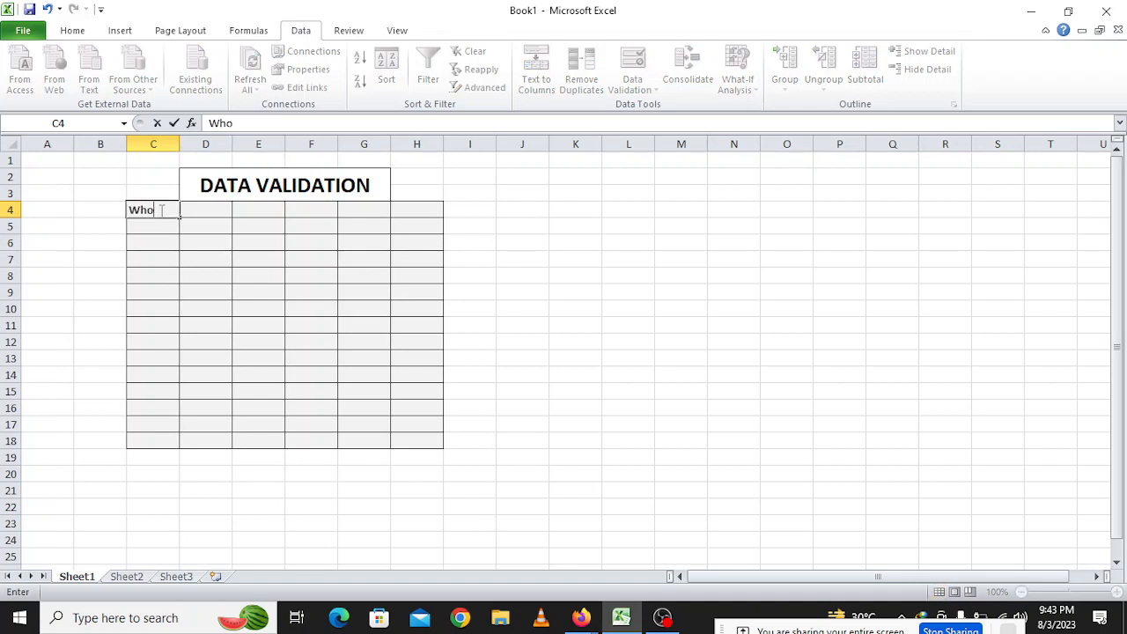
type("le Numbe")
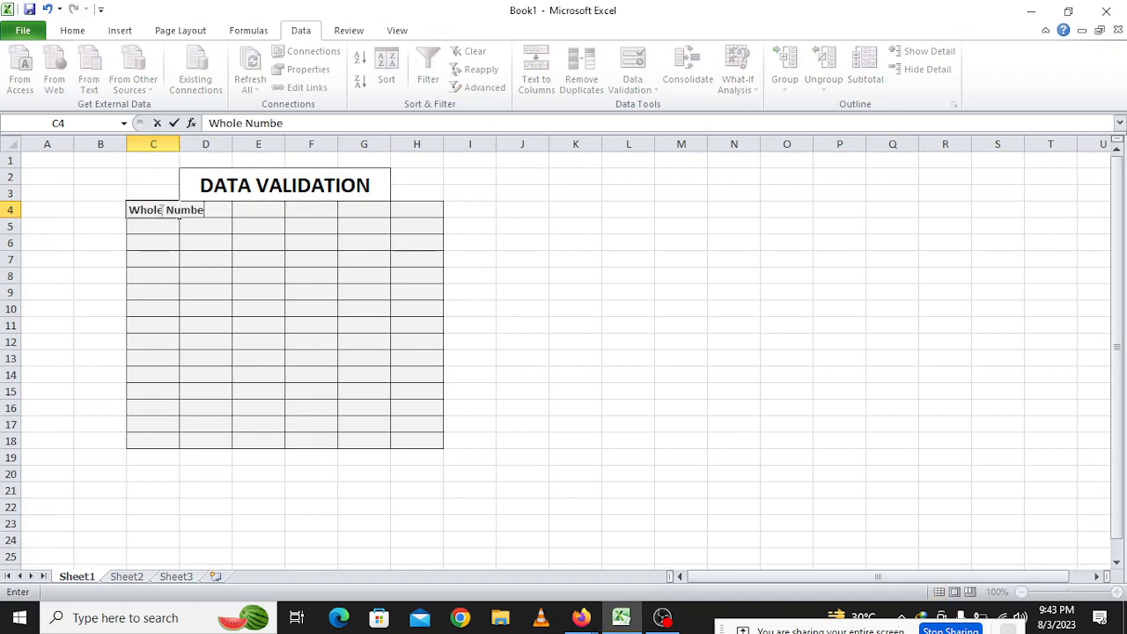
type("r")
key("Tab")
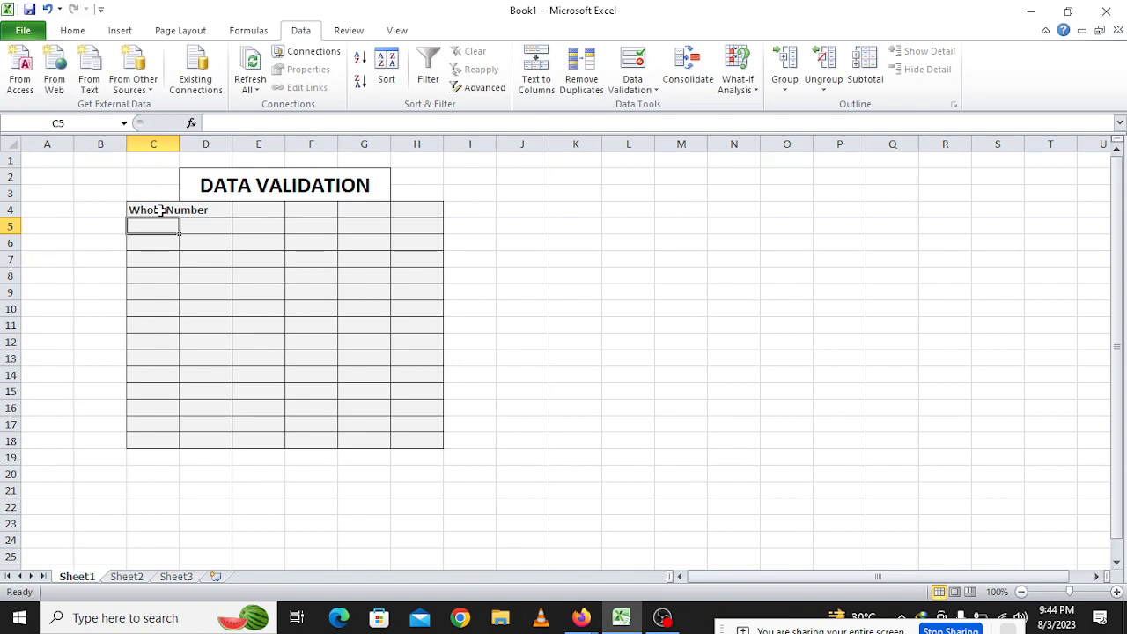
type("Dec")
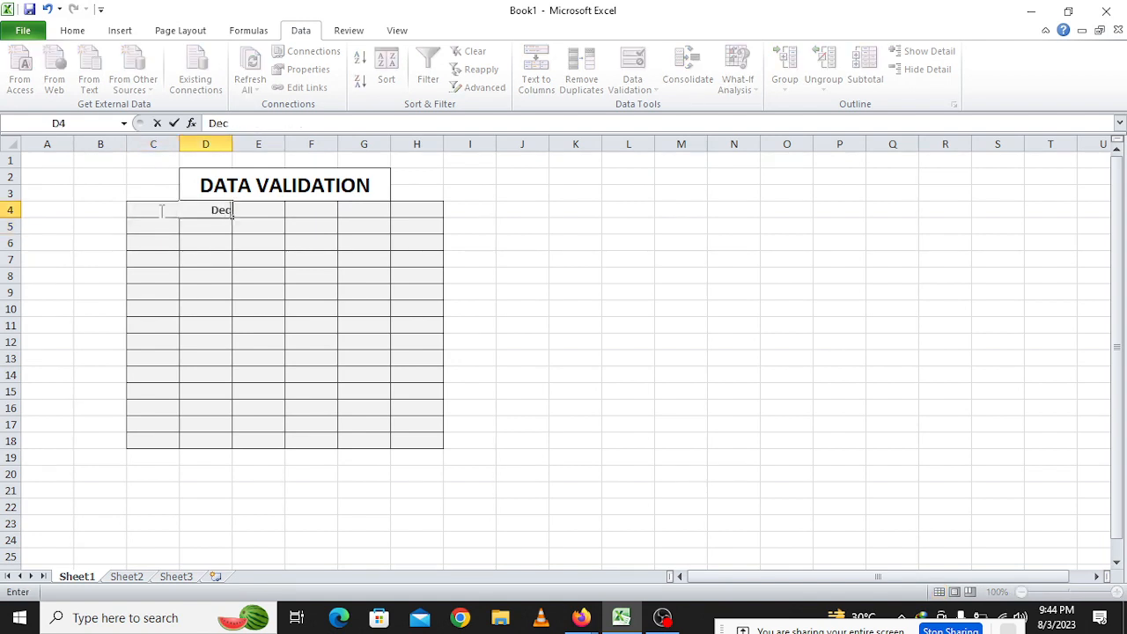
key("BackSpace")
key("BackSpace")
type("List")
key("Tab")
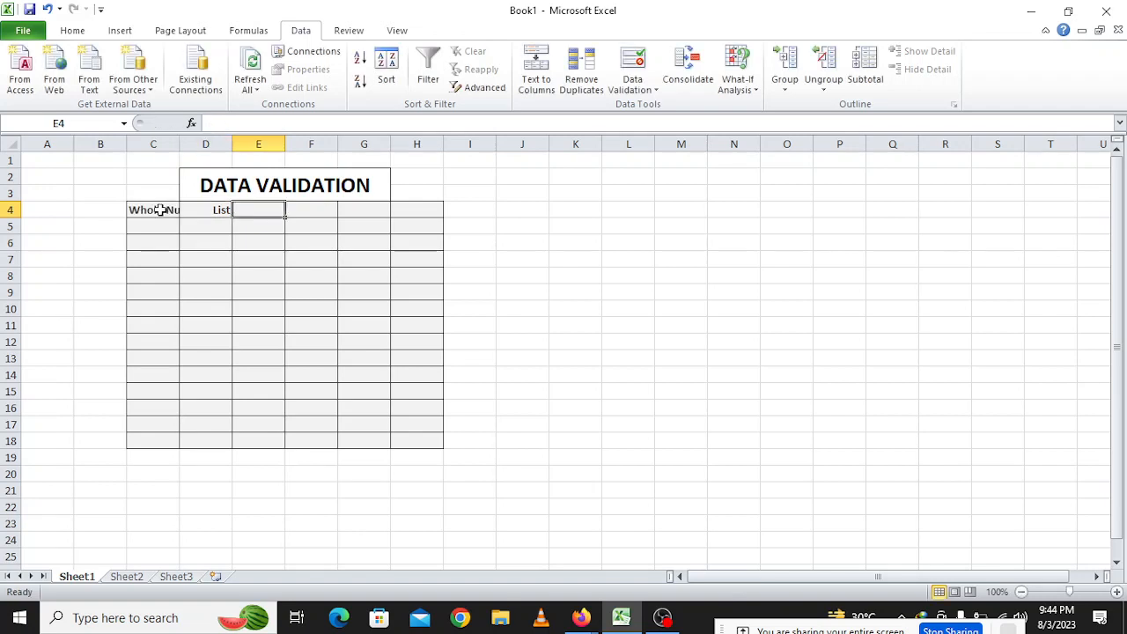
Enter the headers Date, Time and Text Length in E4 to G4
type("Date")
key("Tab")
type("Time")
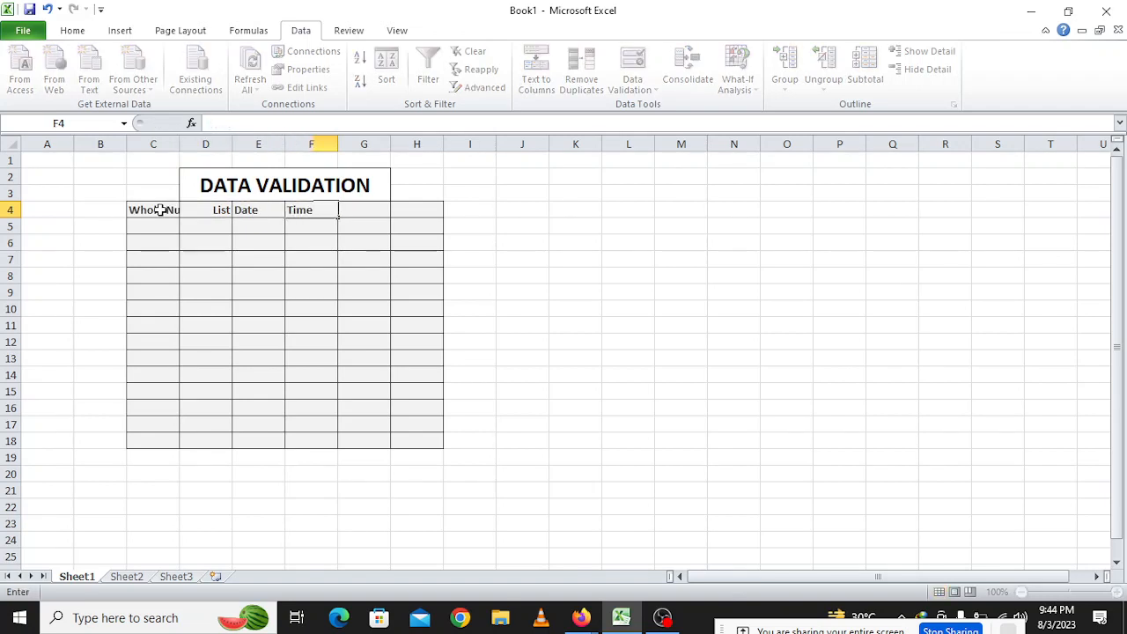
key("Tab")
type("Te")
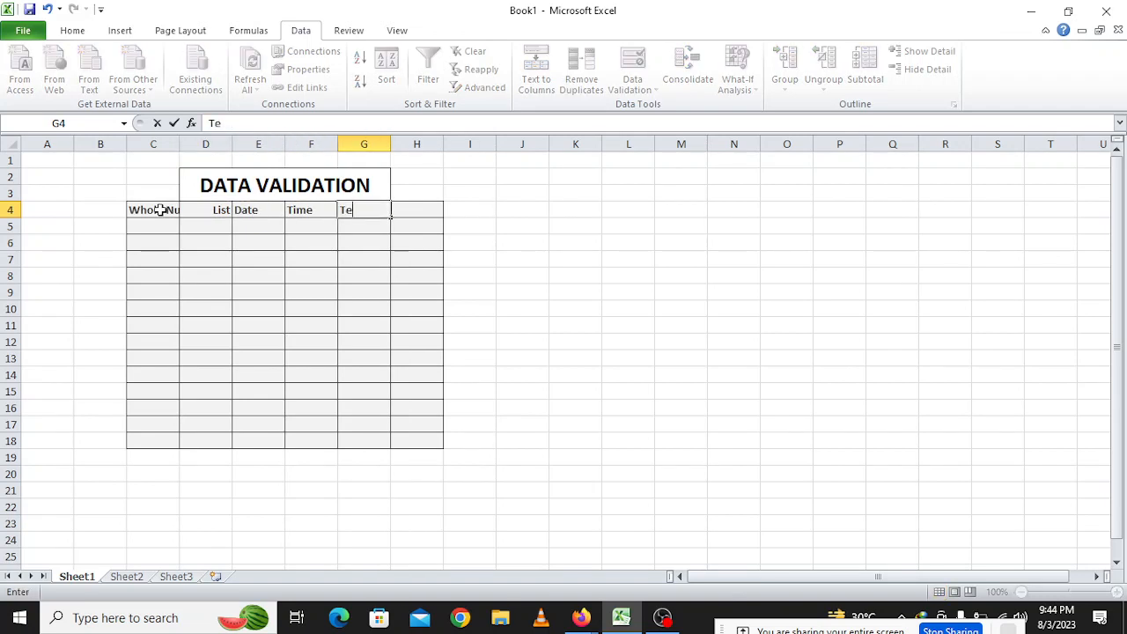
type("xt Length")
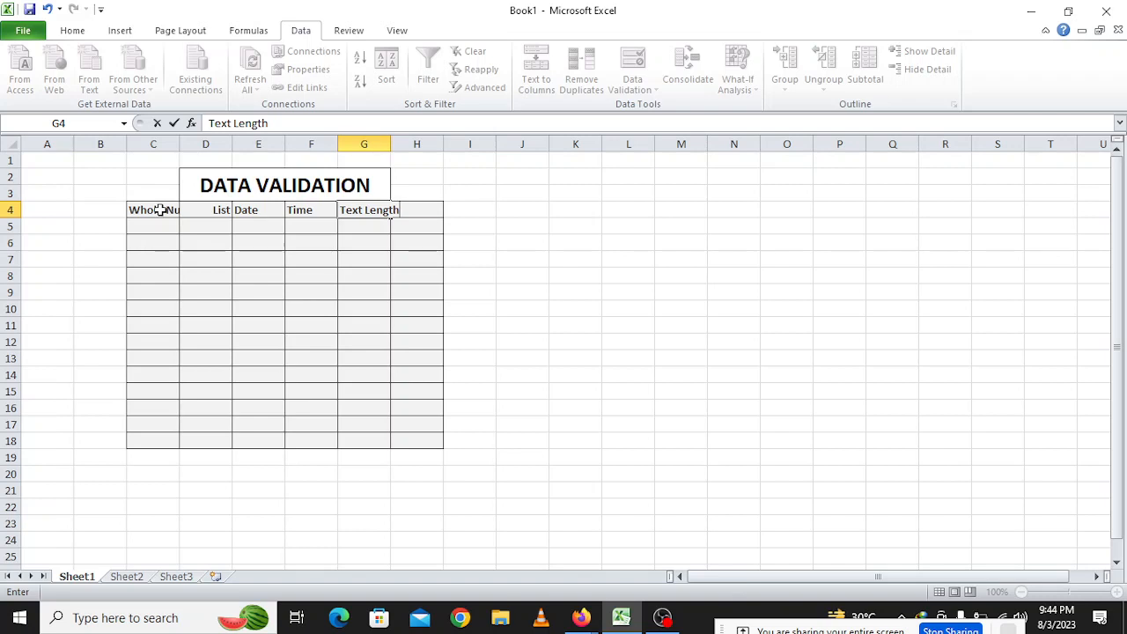
left_click(420, 264)
left_click(201, 213)
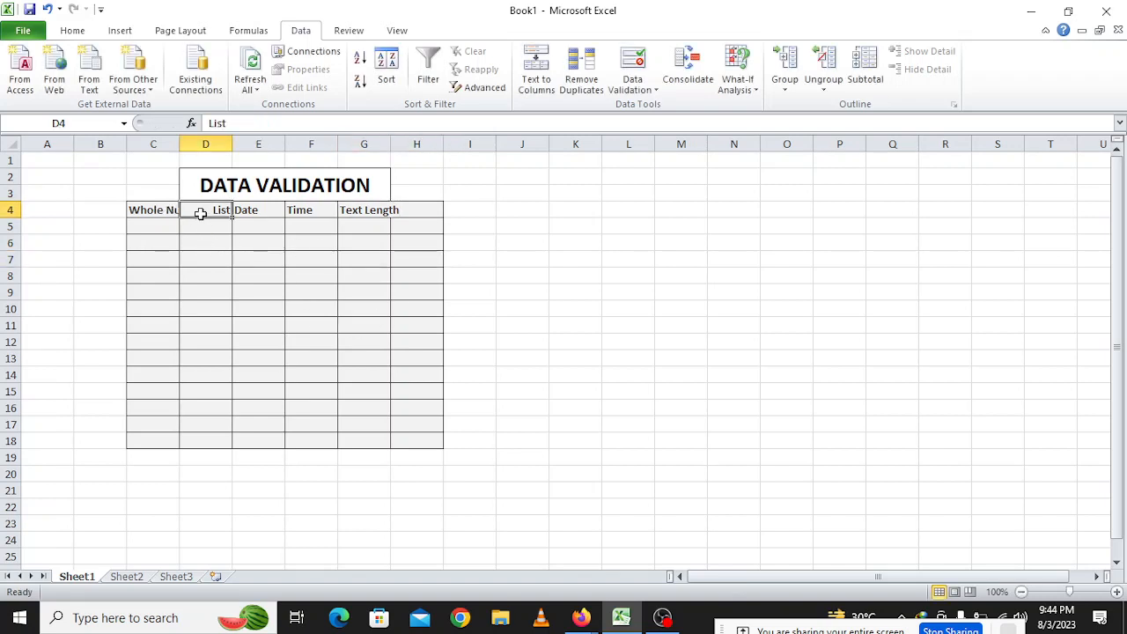
Clear the extra column H cells from the styled table
left_click_drag(158, 208, 422, 439)
left_click(72, 30)
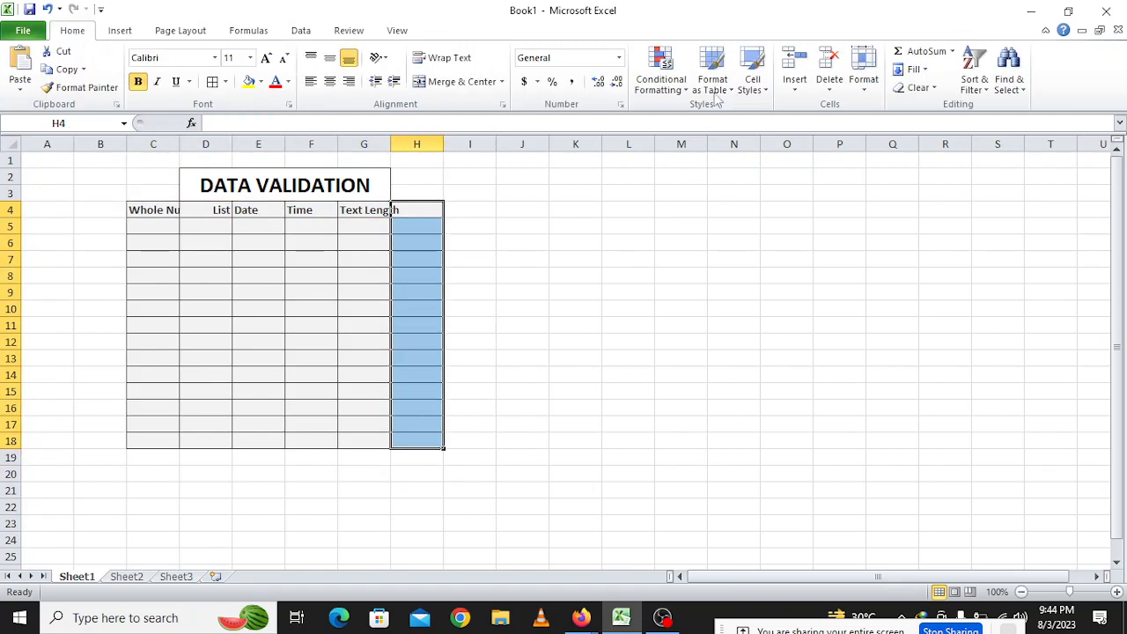
left_click(628, 342)
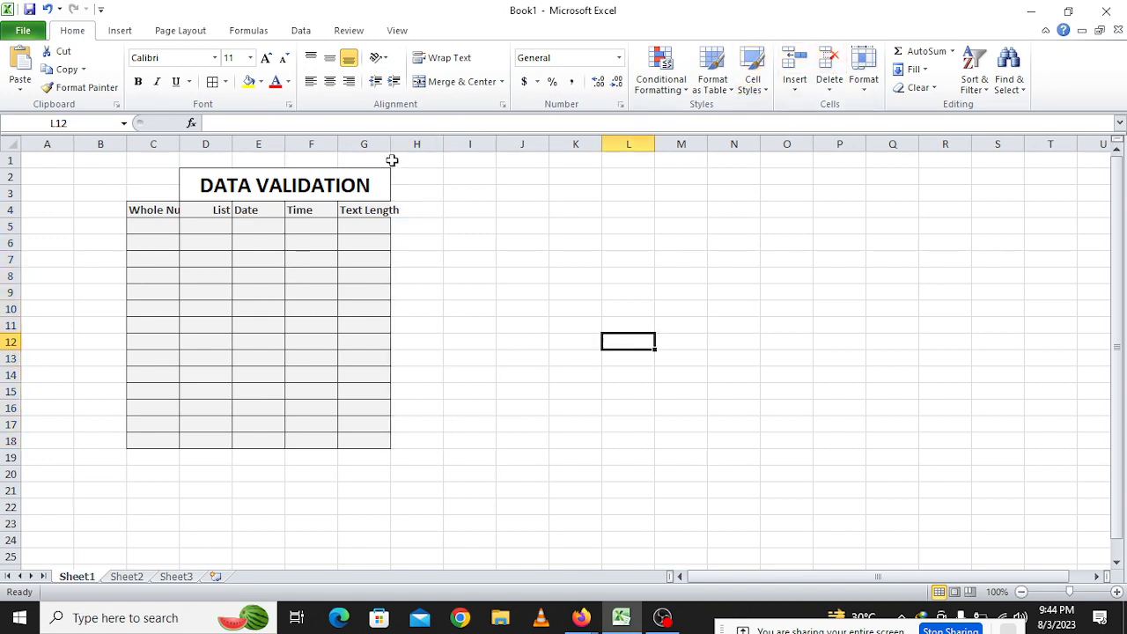
Widen column G to fit Text Length and column C to fit Whole Number
left_click_drag(390, 144, 461, 144)
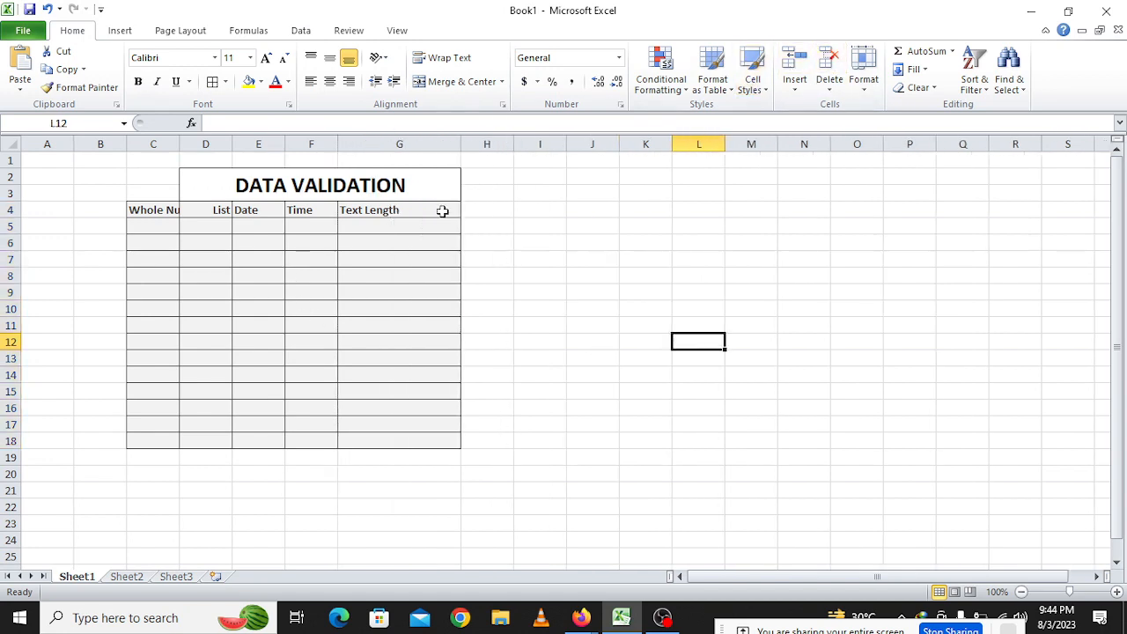
left_click(165, 209)
left_click_drag(180, 143, 243, 143)
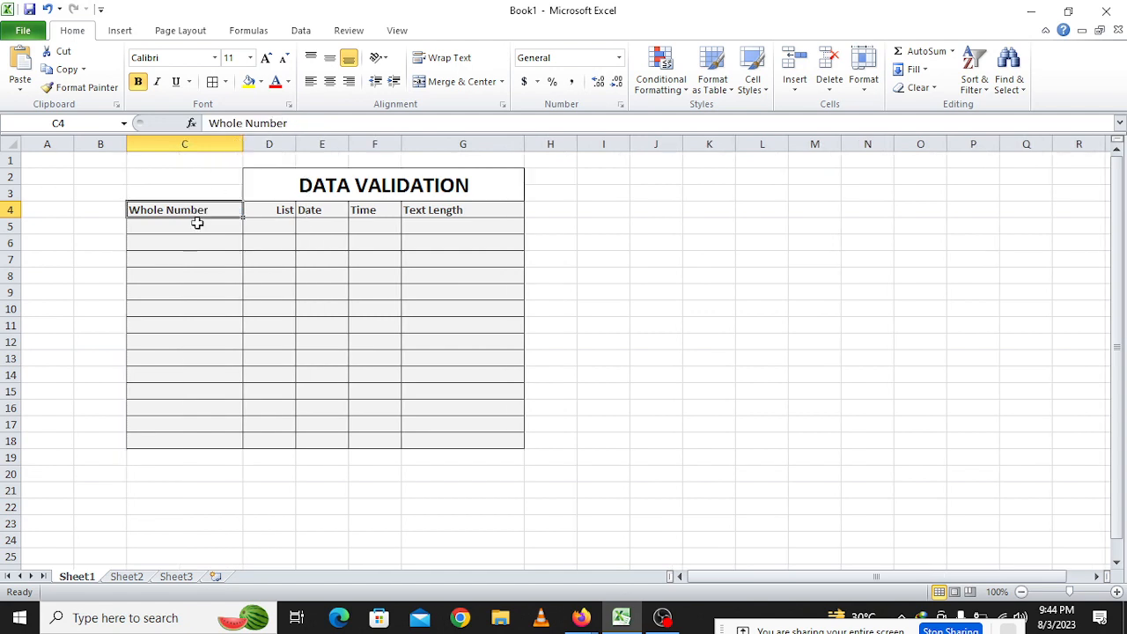
Rename the C4 header from Whole Number to Age
left_click_drag(191, 226, 222, 441)
left_click(207, 210)
type("Age")
key("Return")
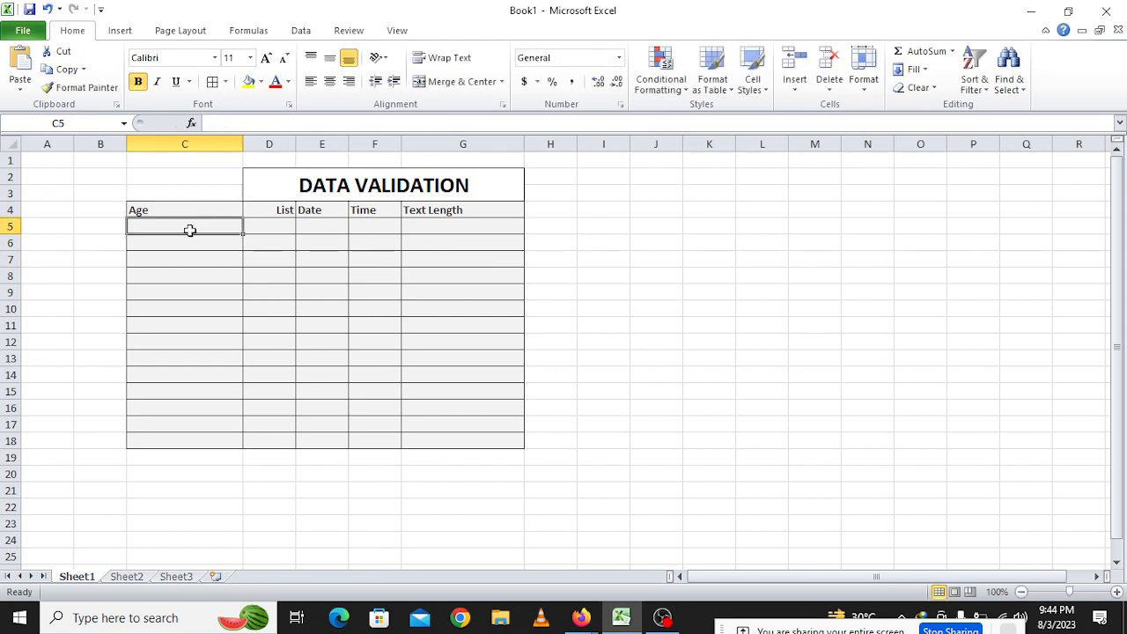
Point out the Age entry cells from C5 down to C18
left_click(184, 276)
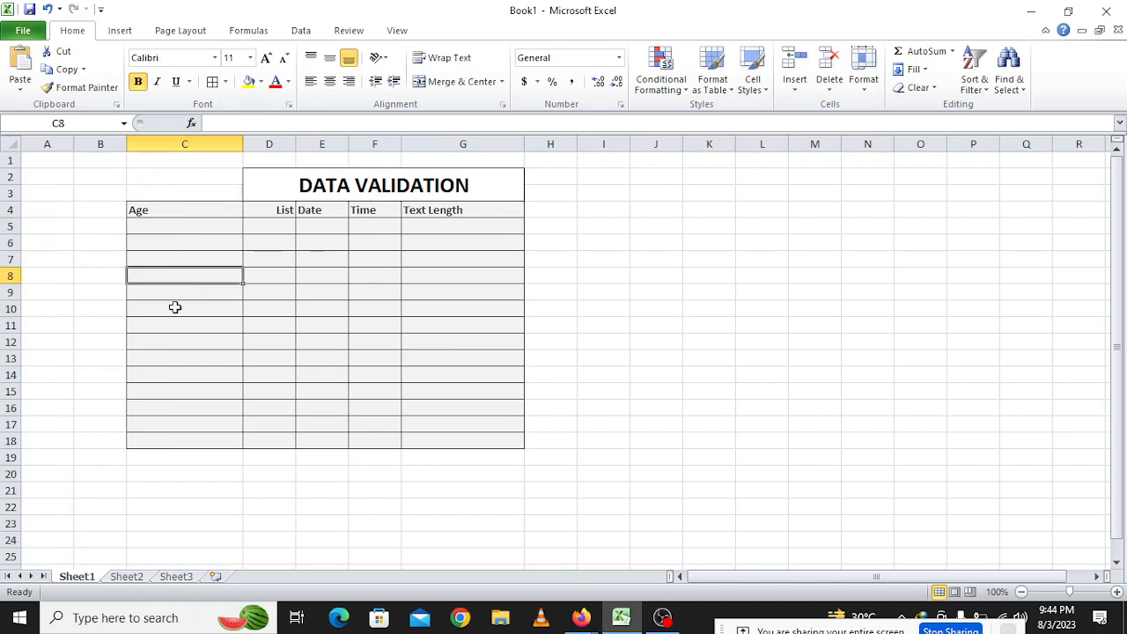
left_click(173, 308)
left_click(173, 324)
left_click(165, 229)
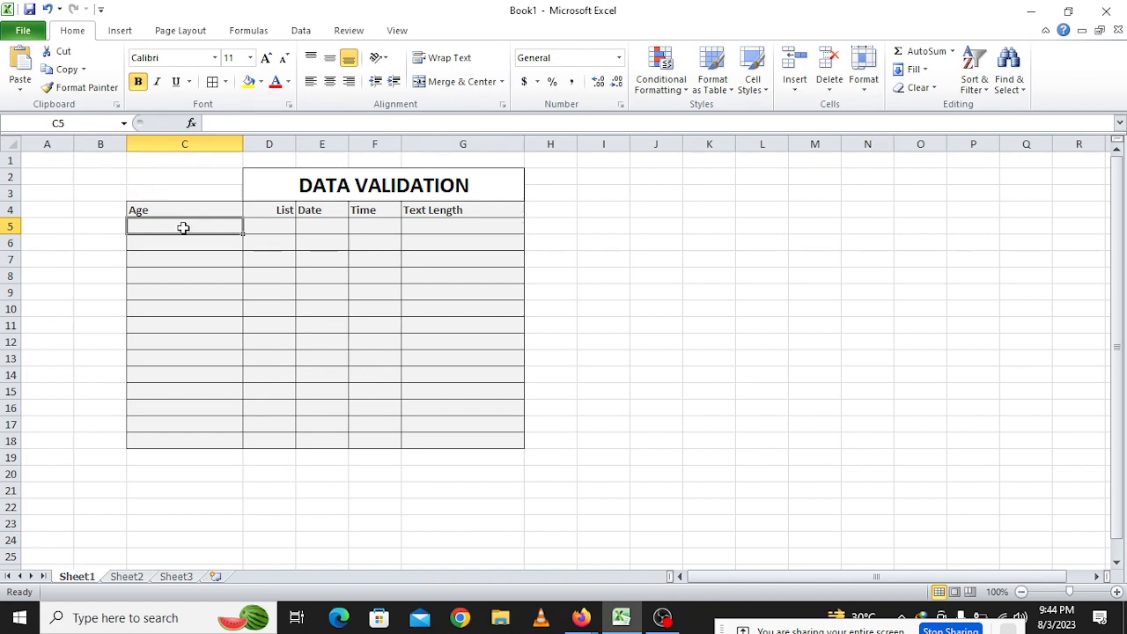
left_click(174, 272)
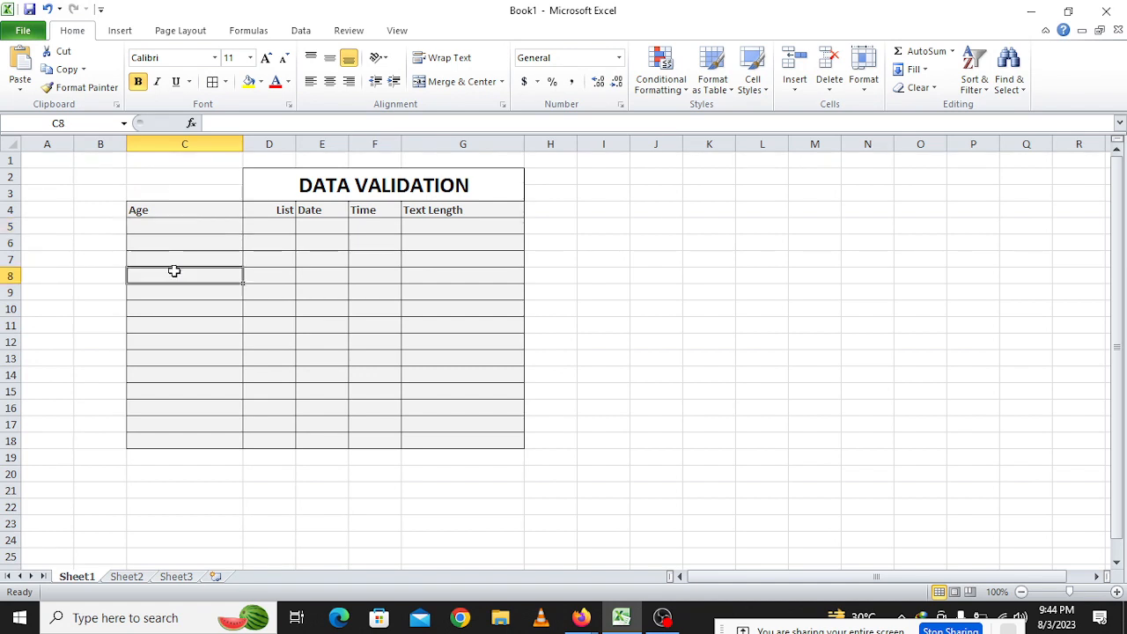
left_click(170, 324)
left_click(175, 408)
left_click(180, 437)
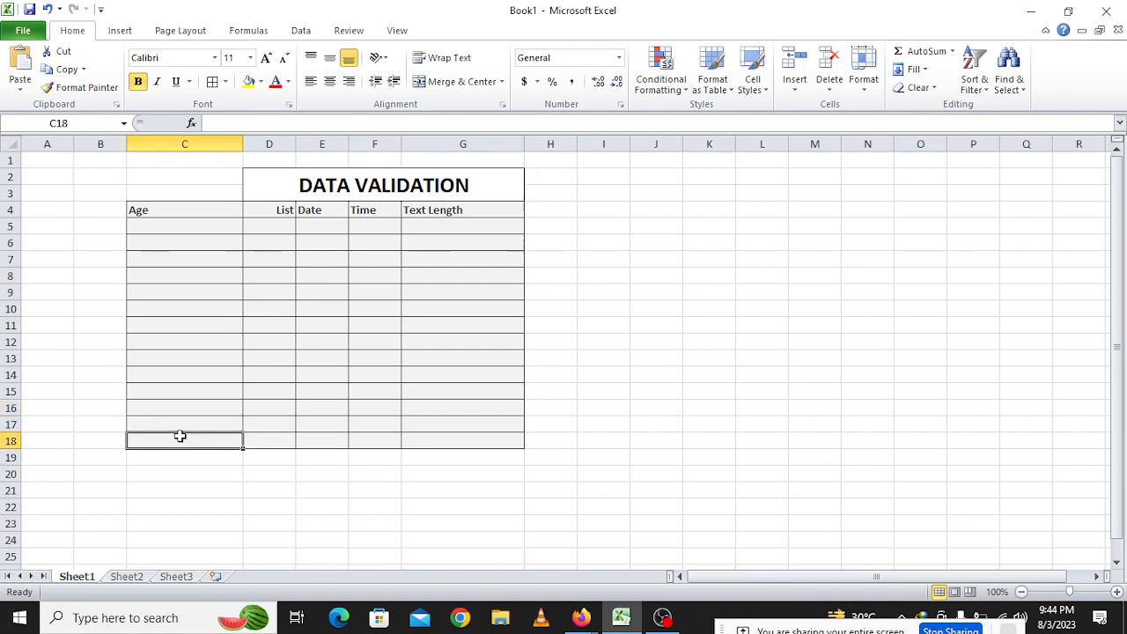
Enter the sample age 53 in C16, then select C5:C18 to clear it
left_click(187, 406)
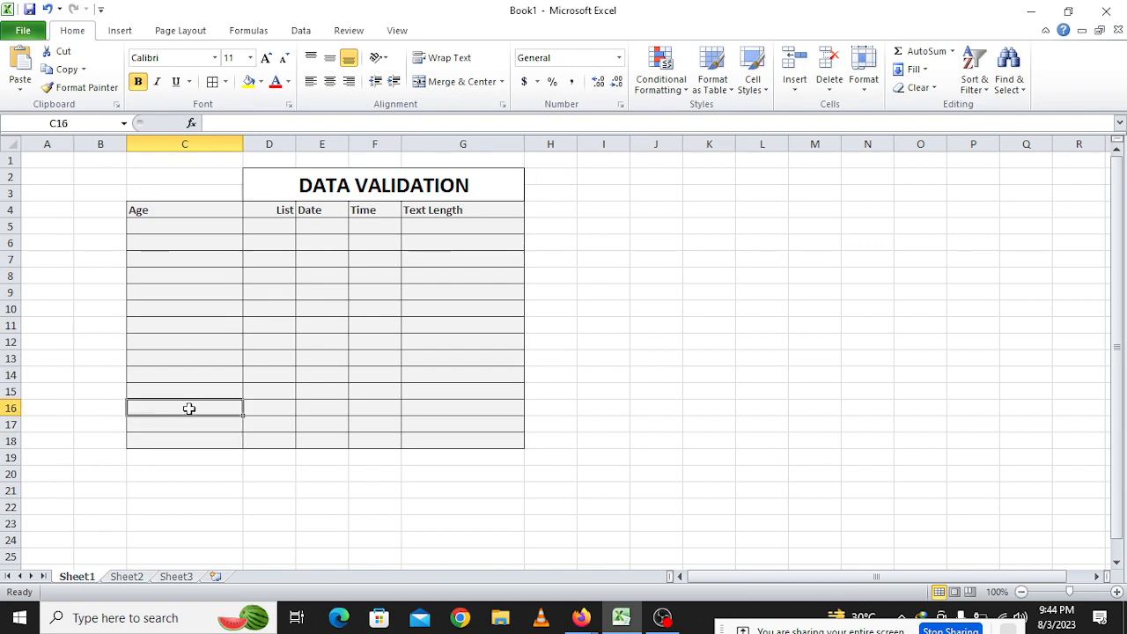
type("7")
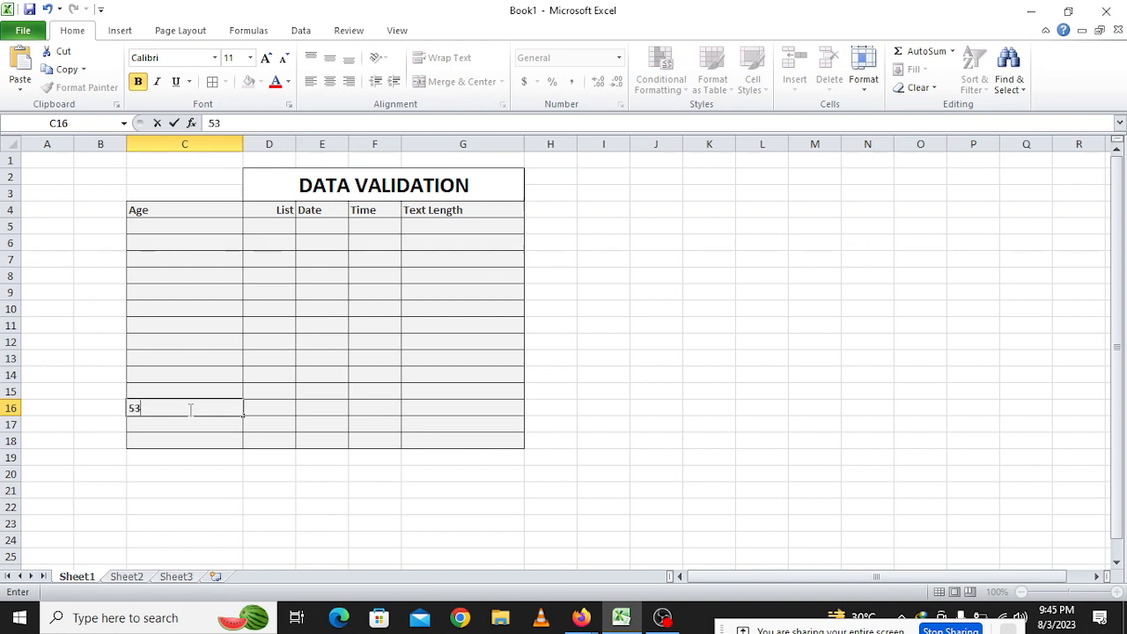
type("3")
key("Return")
left_click(193, 407)
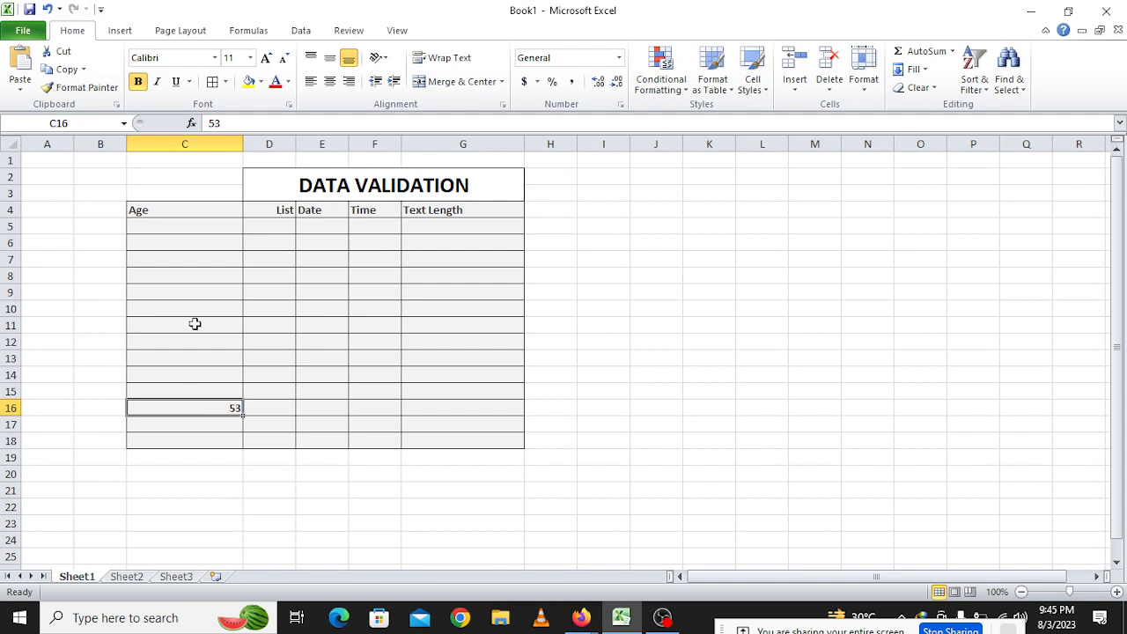
left_click_drag(194, 226, 219, 431)
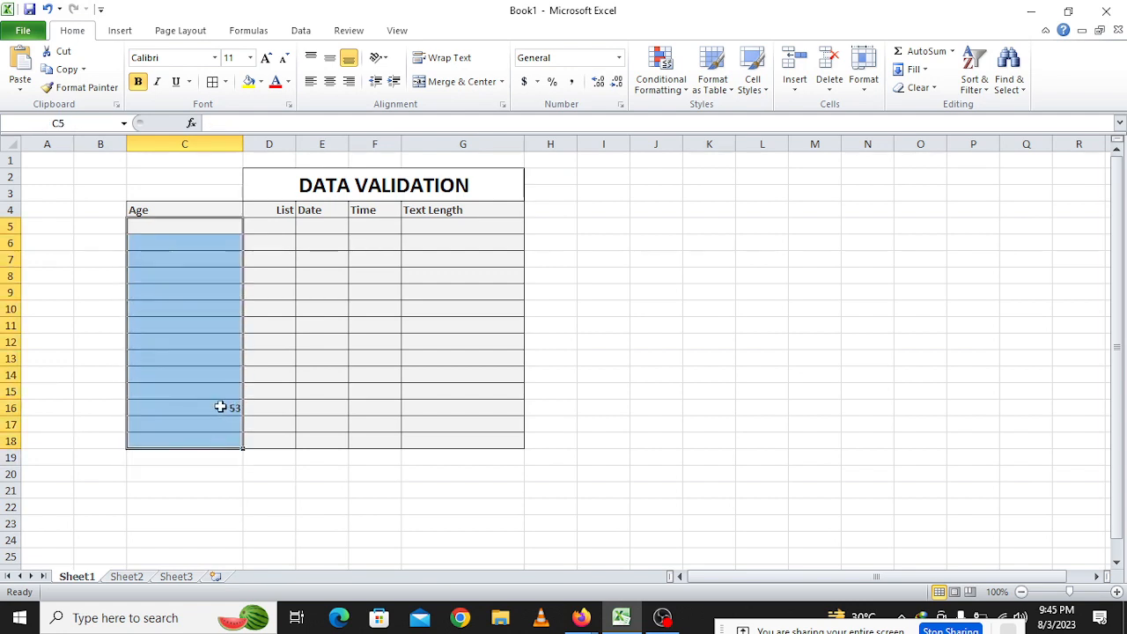
left_click(220, 407)
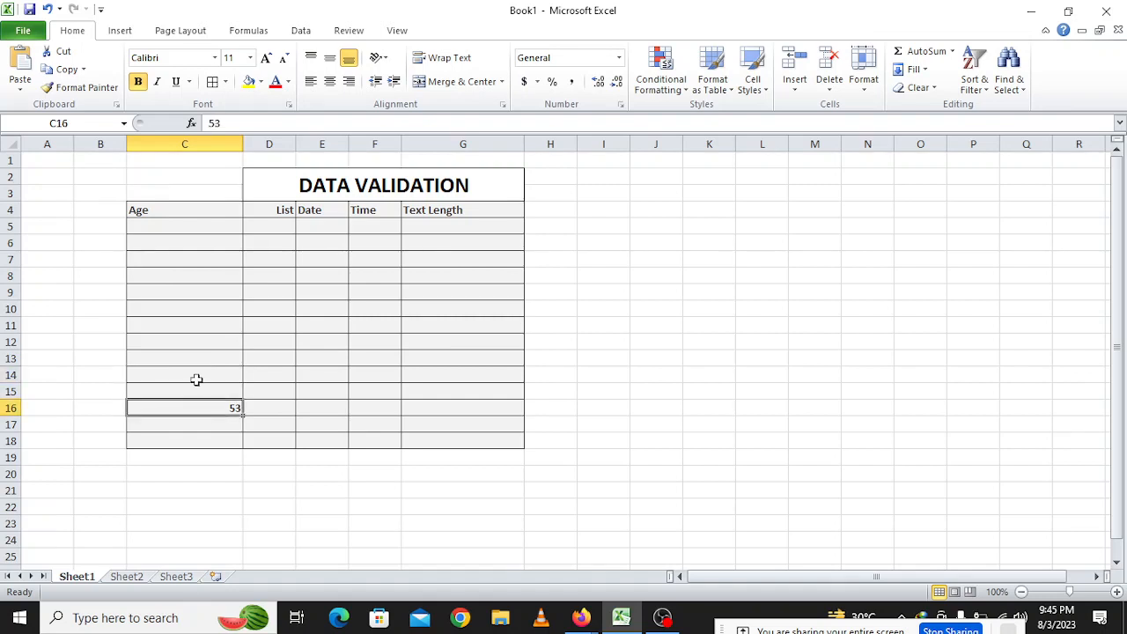
left_click_drag(164, 230, 199, 435)
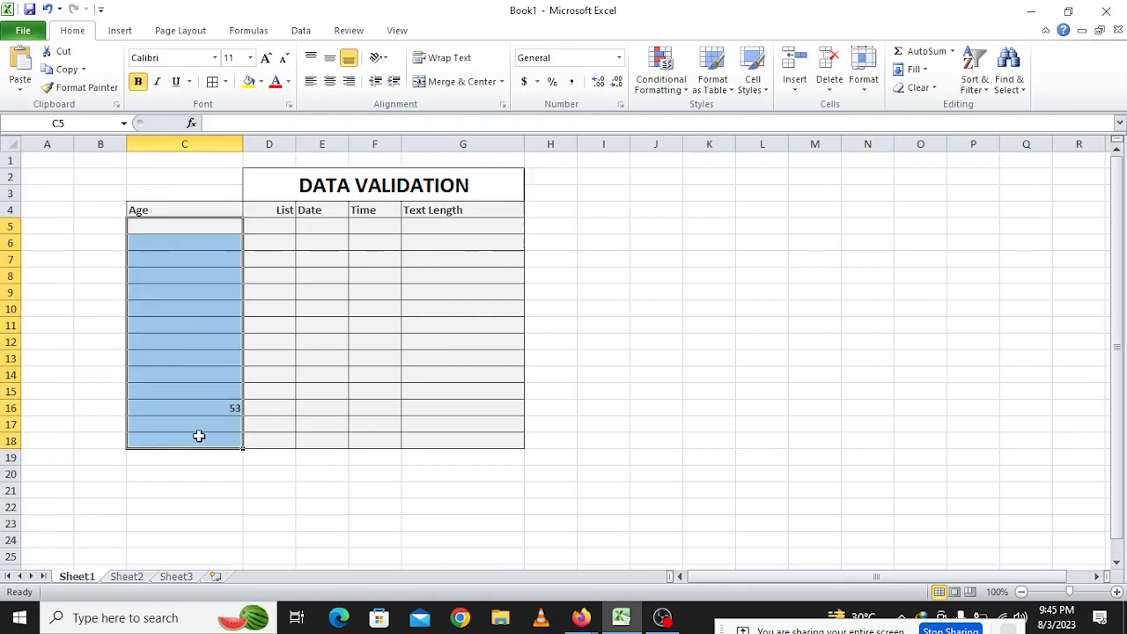
Merge and center the DATA VALIDATION title across C2:G3
left_click(364, 182)
left_click_drag(171, 181, 411, 189)
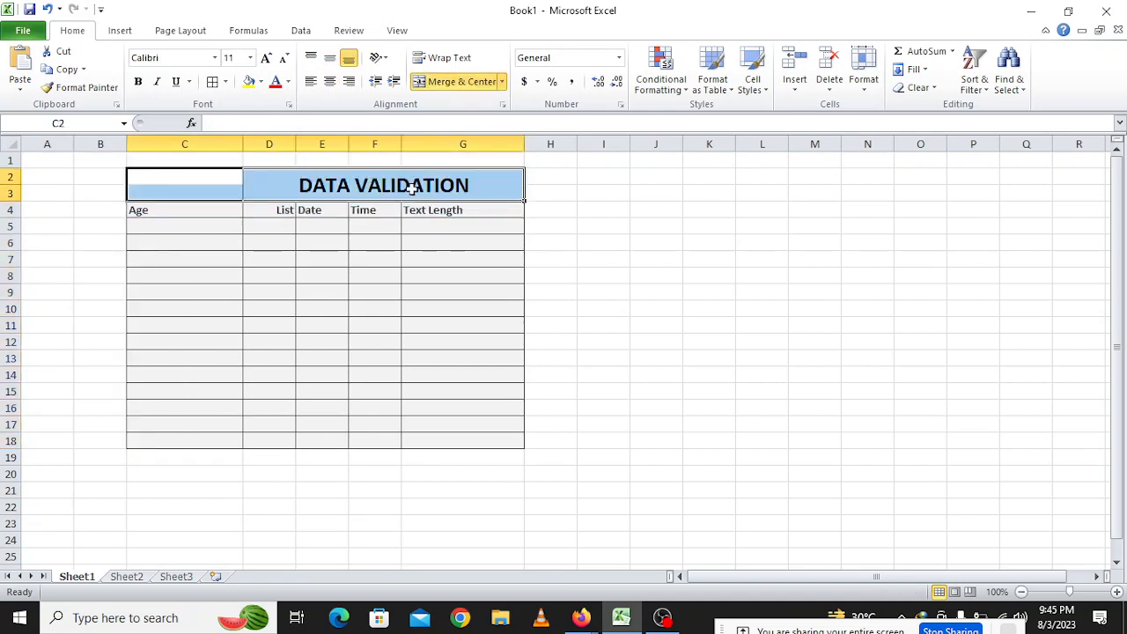
left_click(440, 81)
Briefly bring up the video call window, then return to the first Age entry cell
left_click(202, 227)
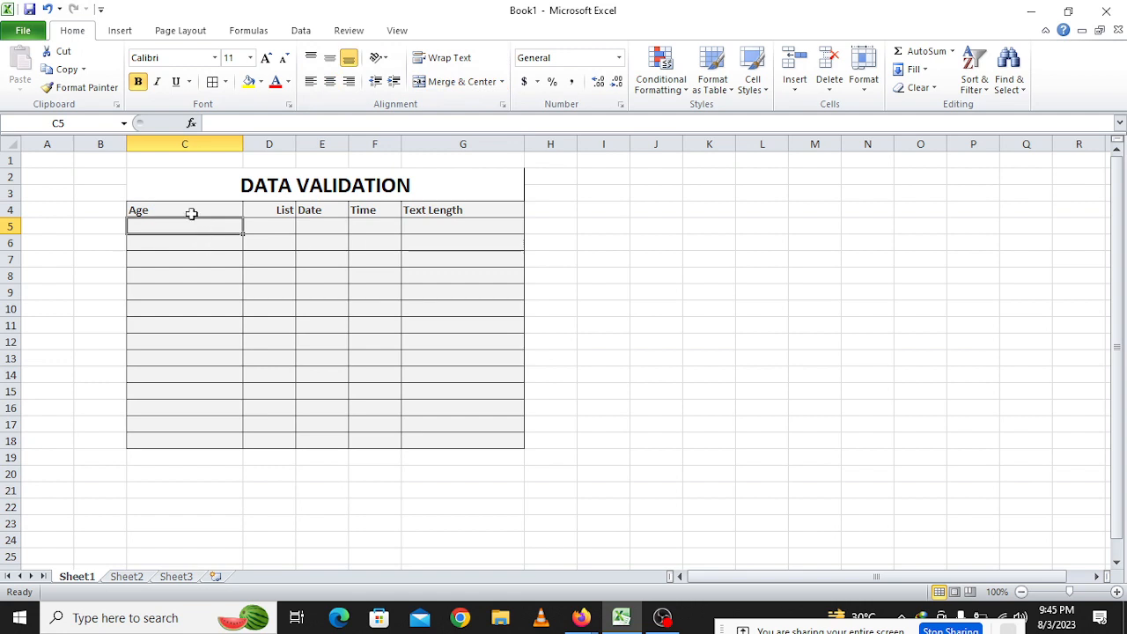
left_click_drag(188, 211, 468, 424)
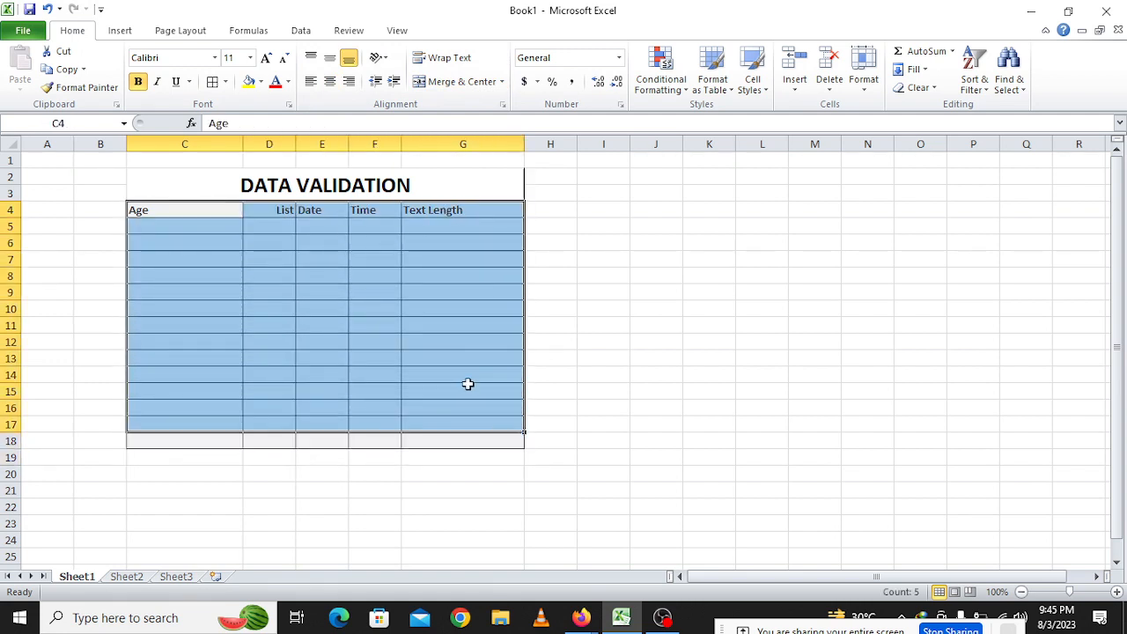
left_click(577, 619)
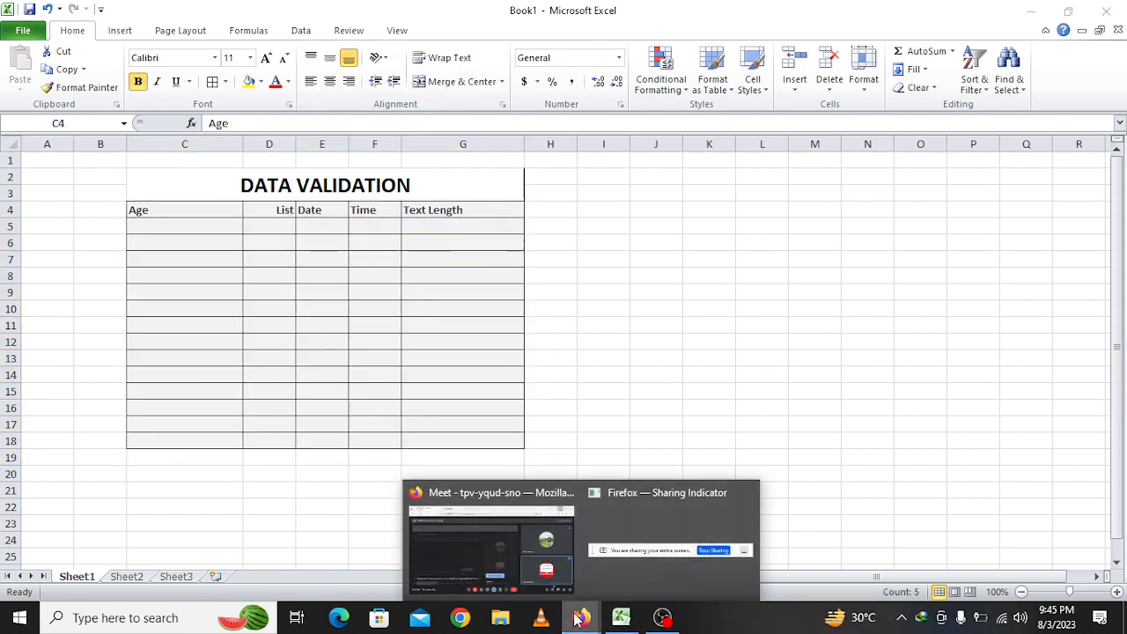
left_click(501, 530)
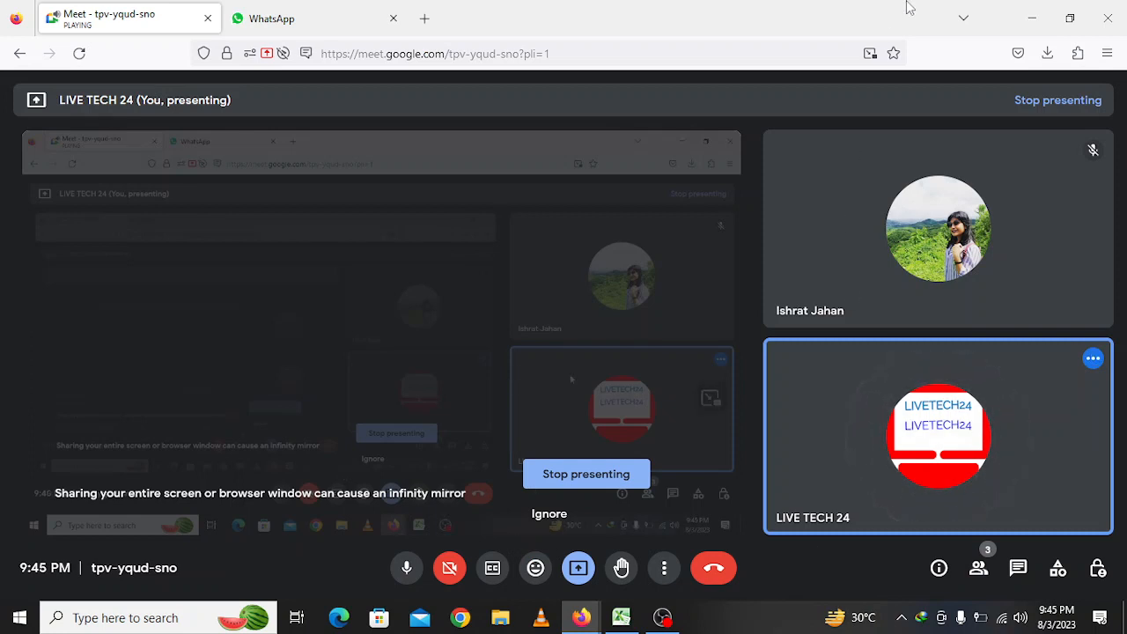
left_click(1032, 18)
left_click(280, 293)
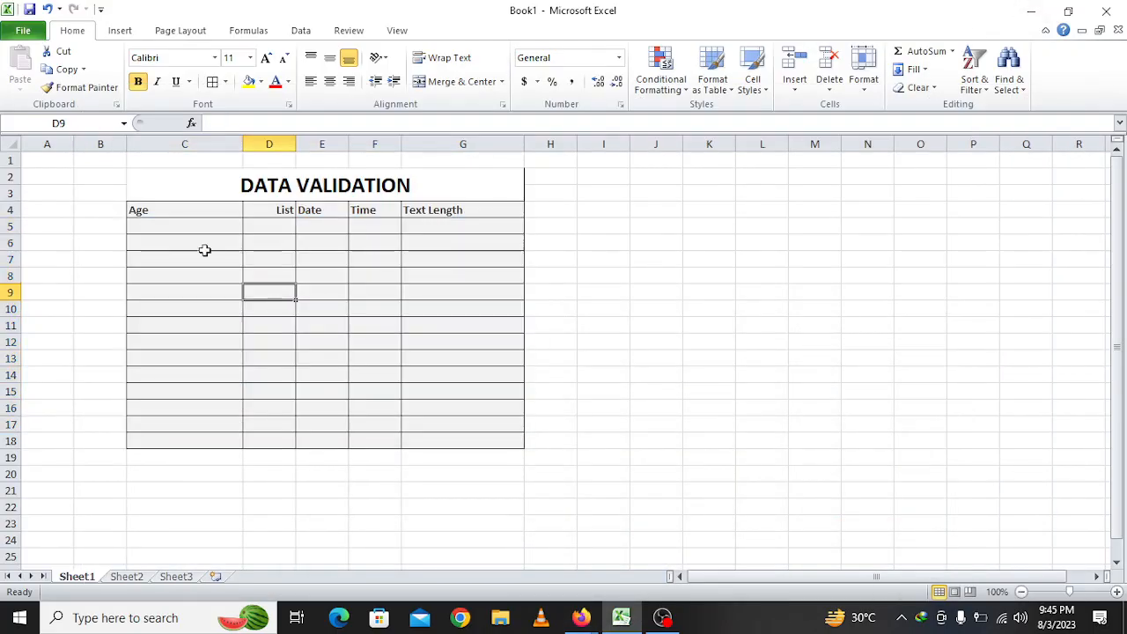
left_click(181, 225)
Select the Age cells C5:C18 and open Data Validation beside the table
left_click(176, 212)
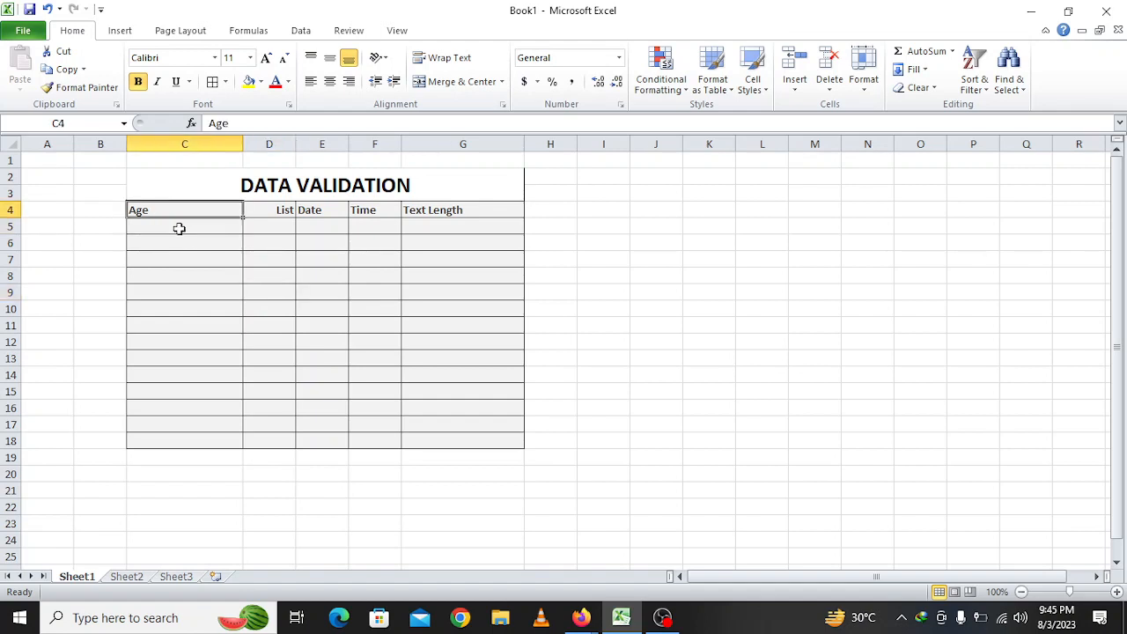
left_click(179, 228)
left_click(192, 211)
left_click(176, 225)
left_click_drag(186, 228, 212, 443)
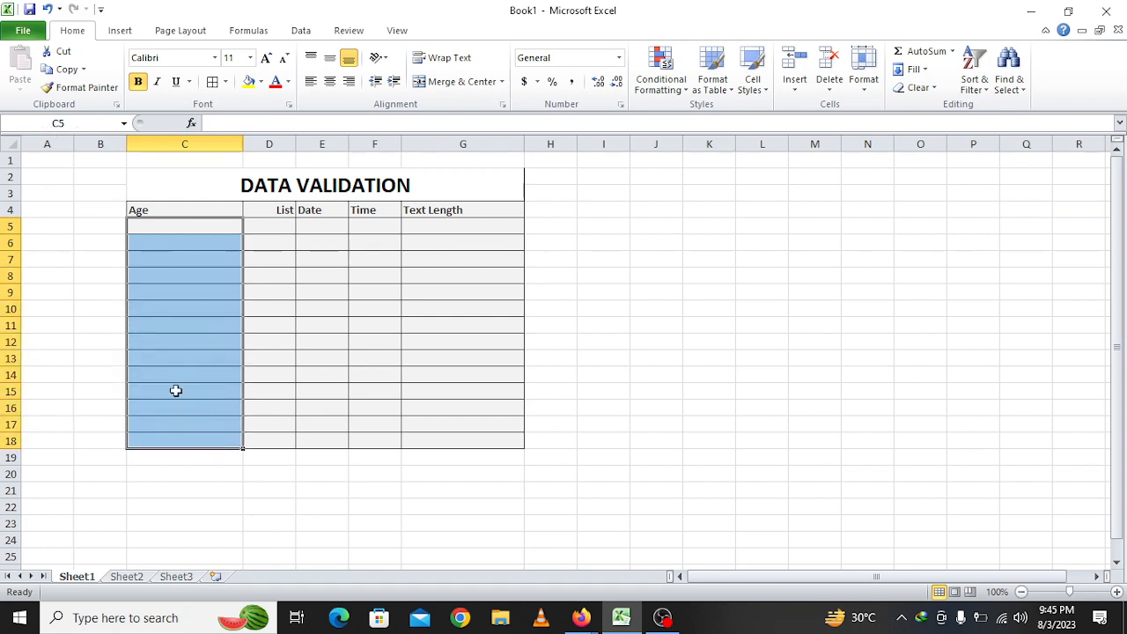
left_click(300, 30)
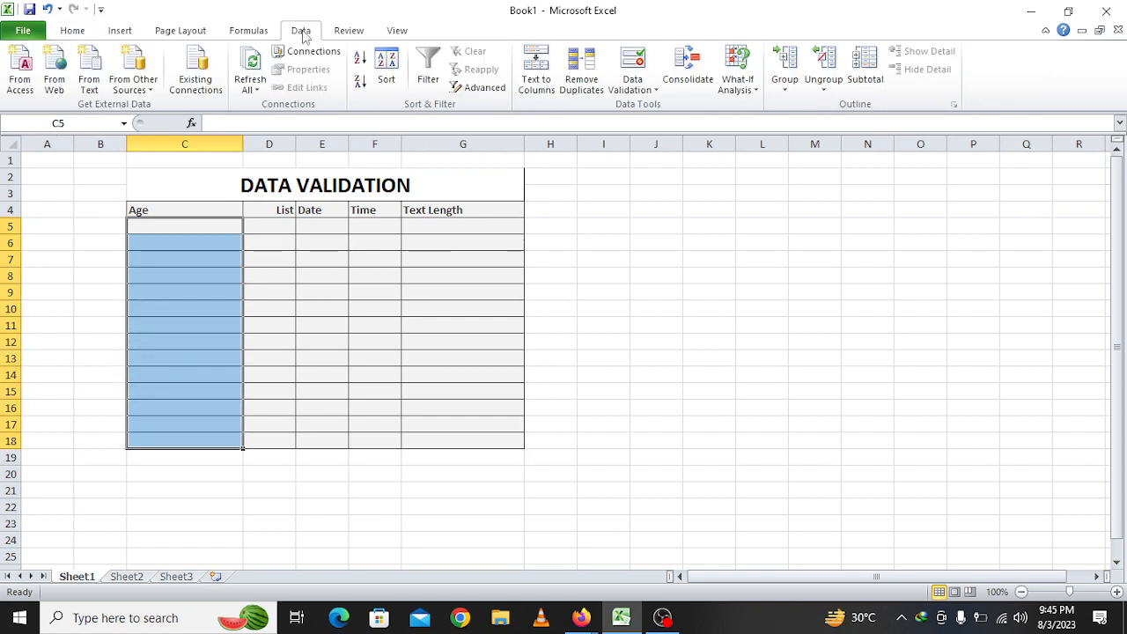
left_click(636, 65)
left_click_drag(690, 37, 622, 216)
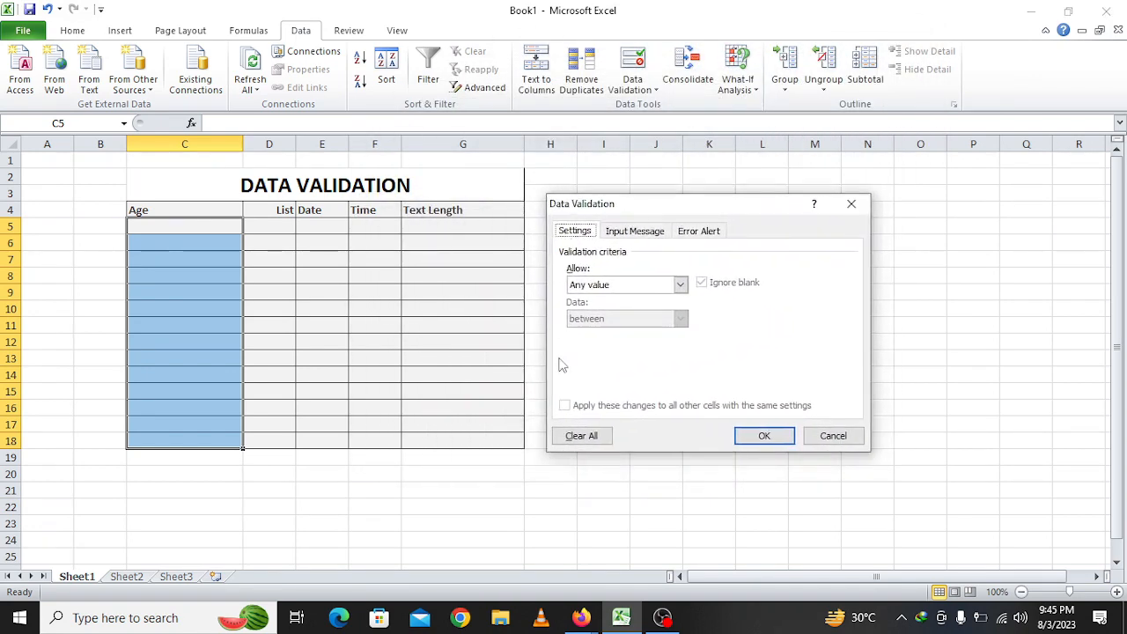
Allow only whole numbers between a minimum of 18 and maximum of 35
left_click(608, 289)
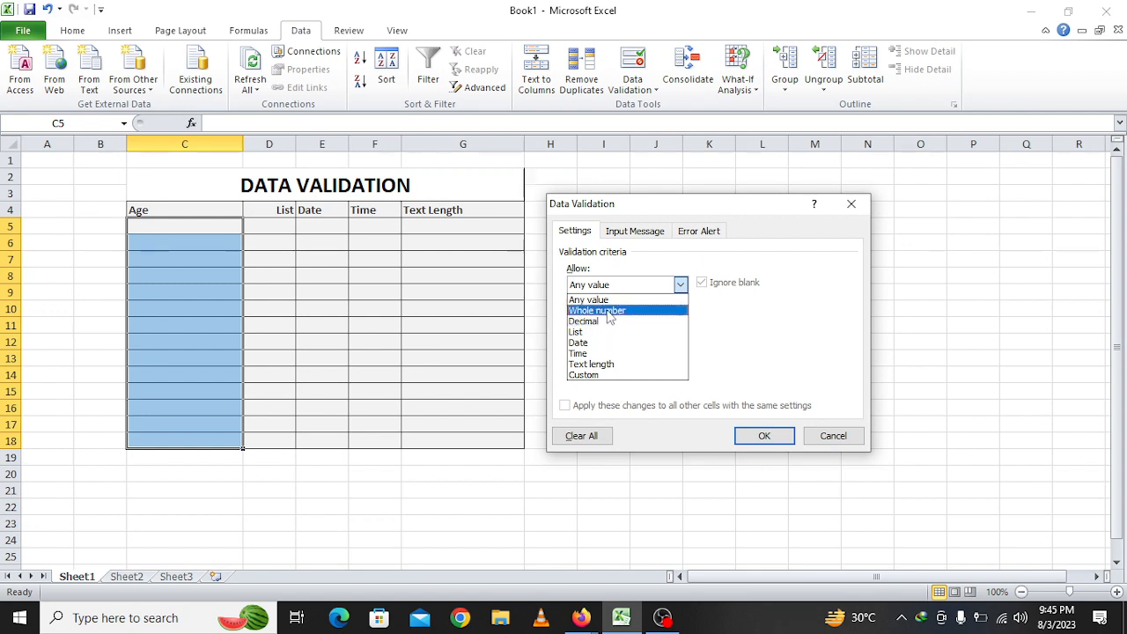
left_click(621, 311)
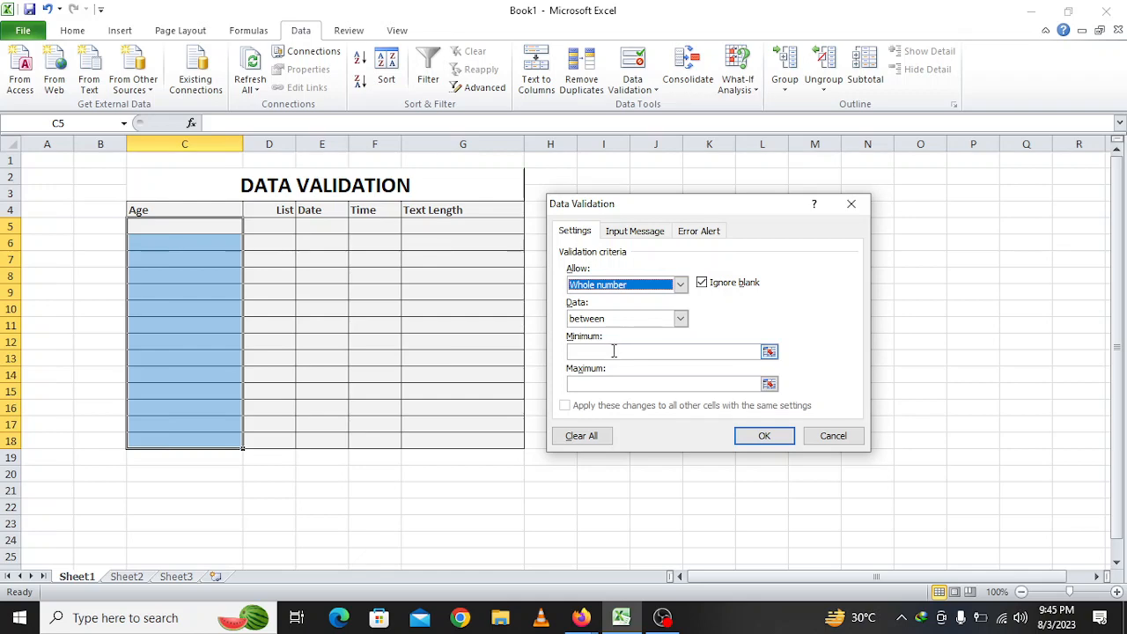
left_click(600, 320)
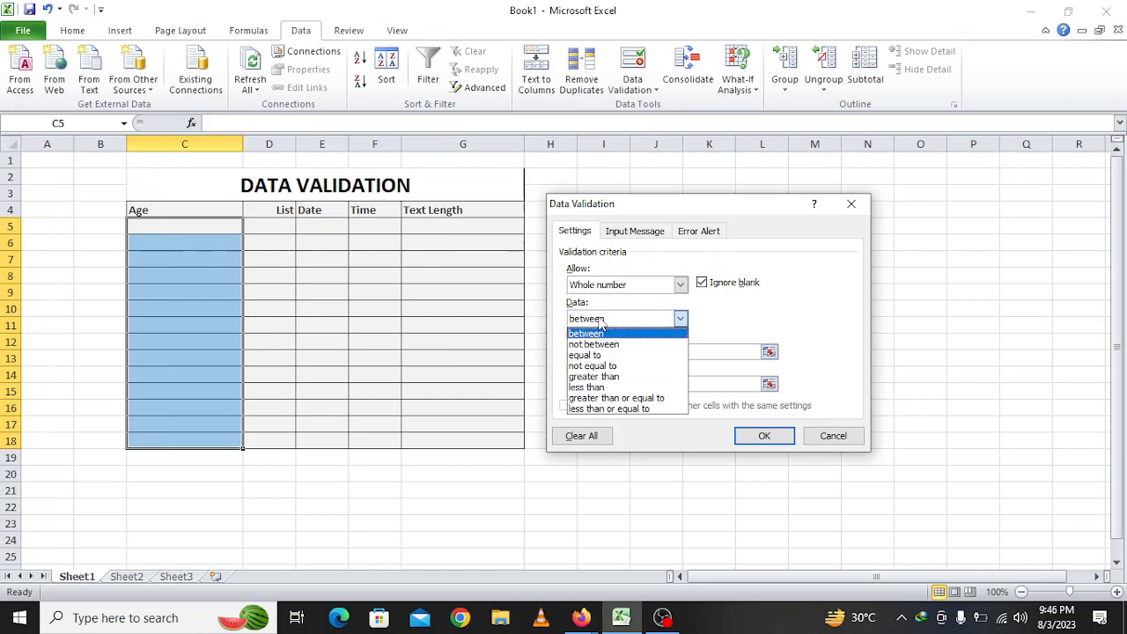
left_click(600, 320)
left_click(600, 319)
left_click(611, 336)
left_click(617, 353)
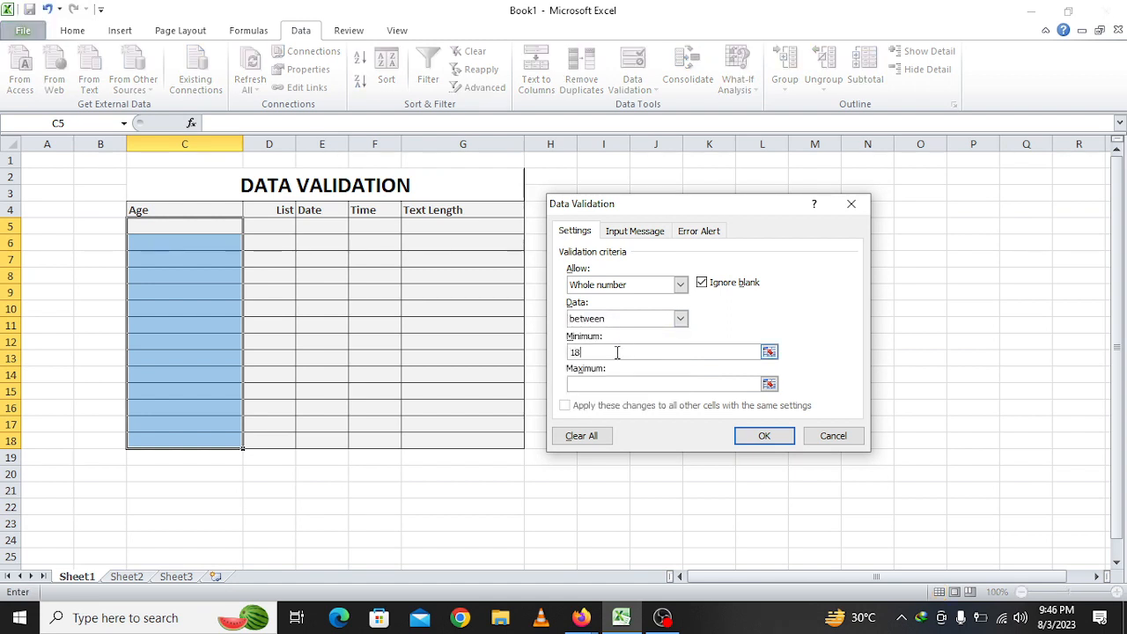
left_click(628, 383)
left_click(780, 435)
Test ages 36 and 17 in C7, which are rejected, then enter the valid age 18
left_click(161, 258)
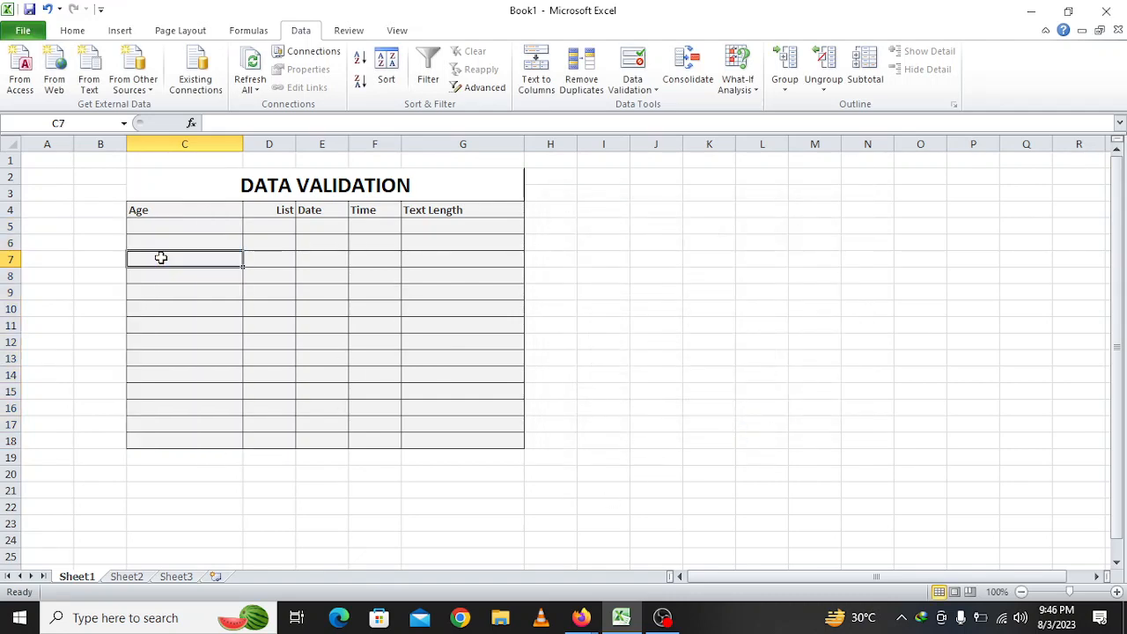
type("36")
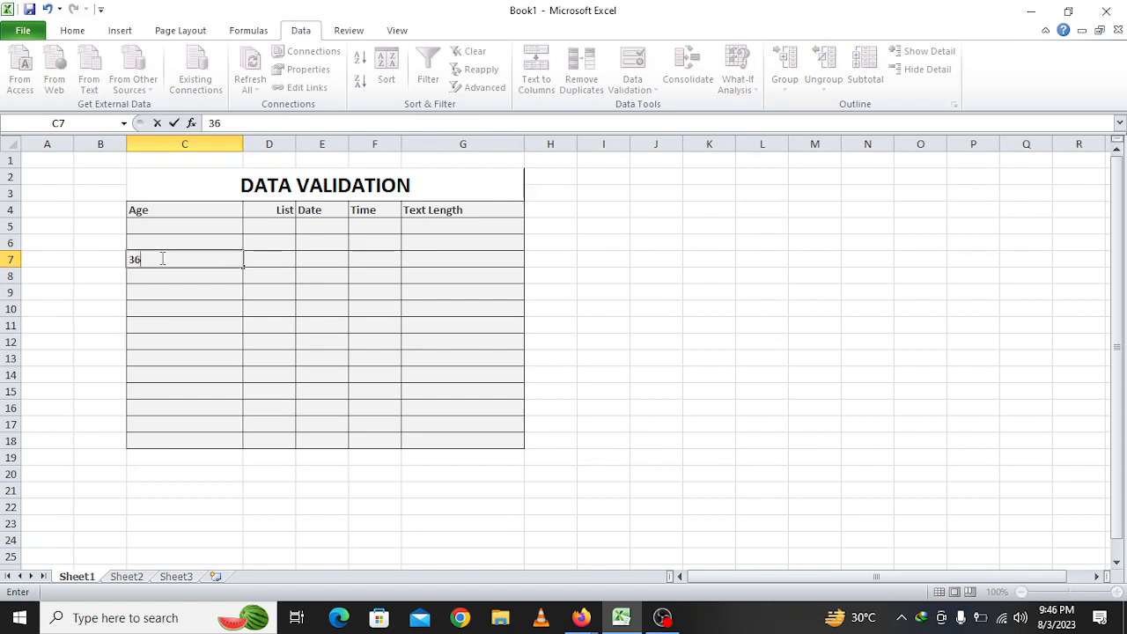
key("Return")
key("Return")
type("17")
key("Return")
key("Return")
type("18")
Enter ages 34, 32 and 31, cancel the rejected 15, and select C5:C18
key("Return")
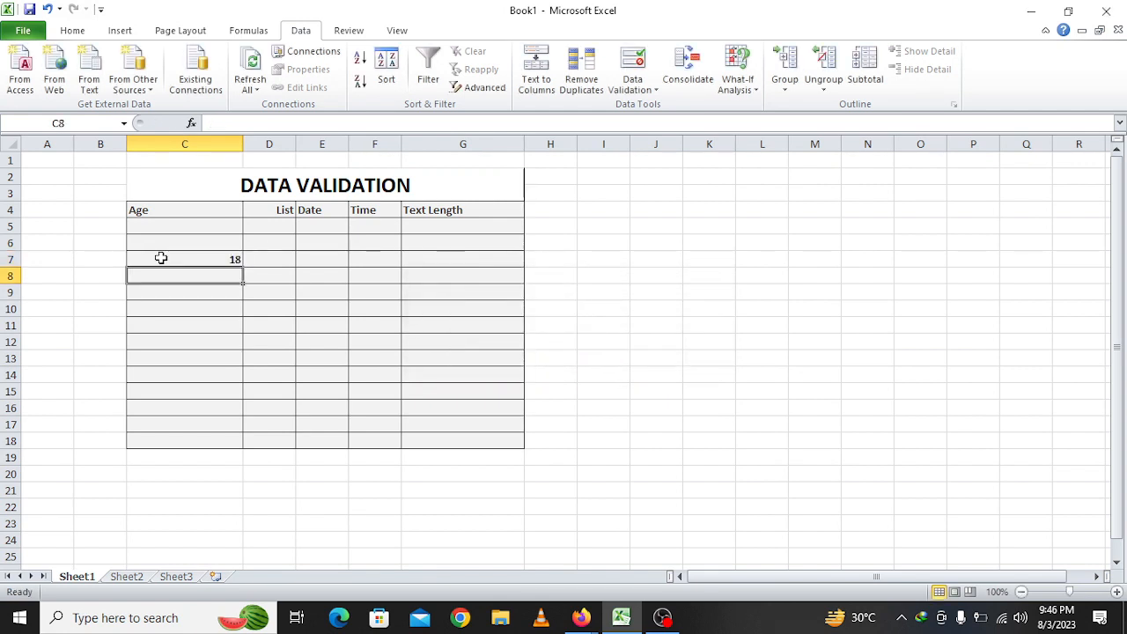
type("34")
key("Return")
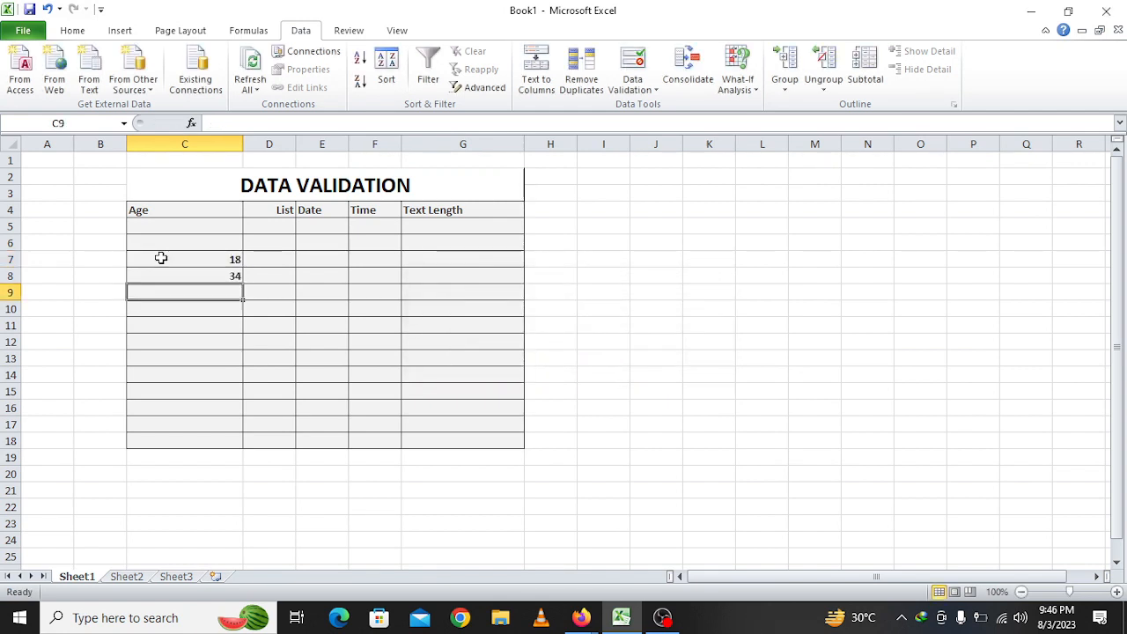
type("32")
key("Return")
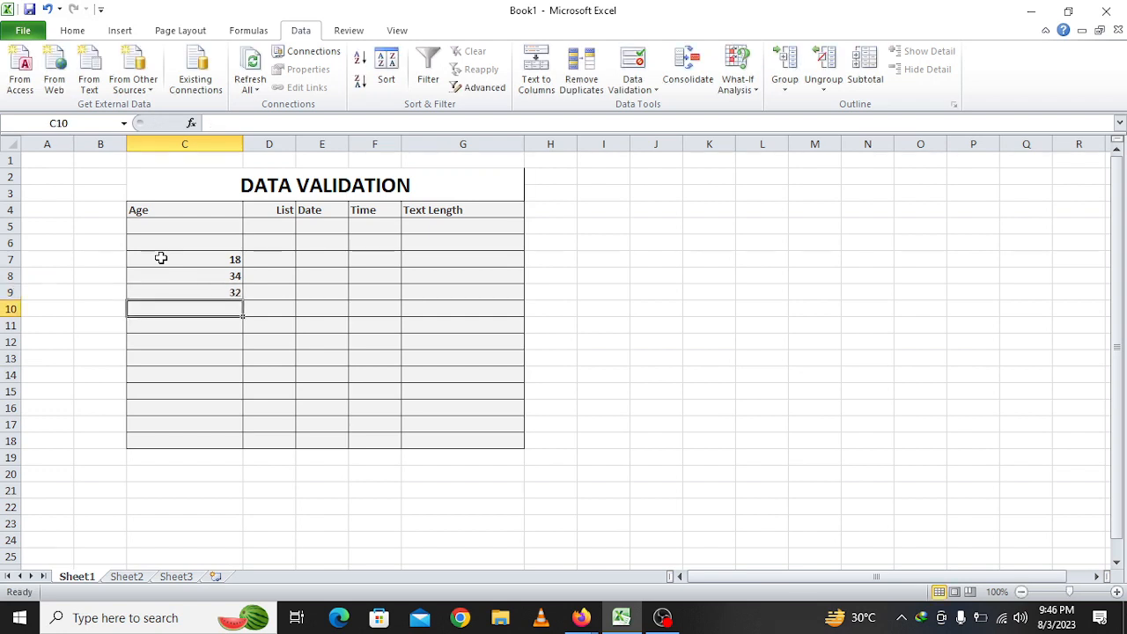
type("31")
key("Return")
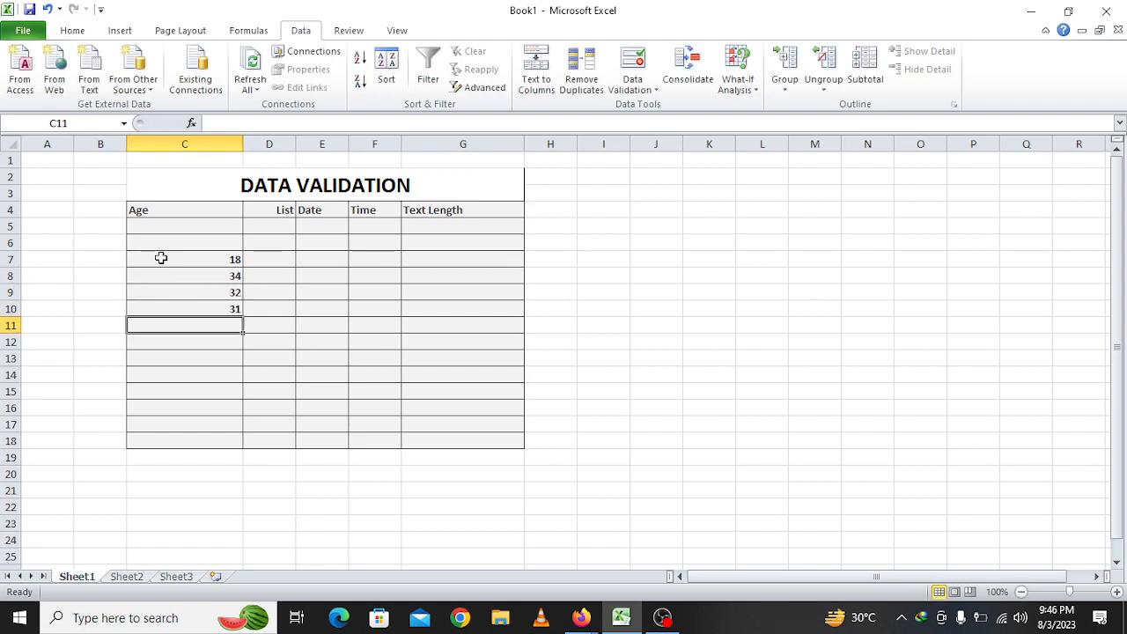
type("1")
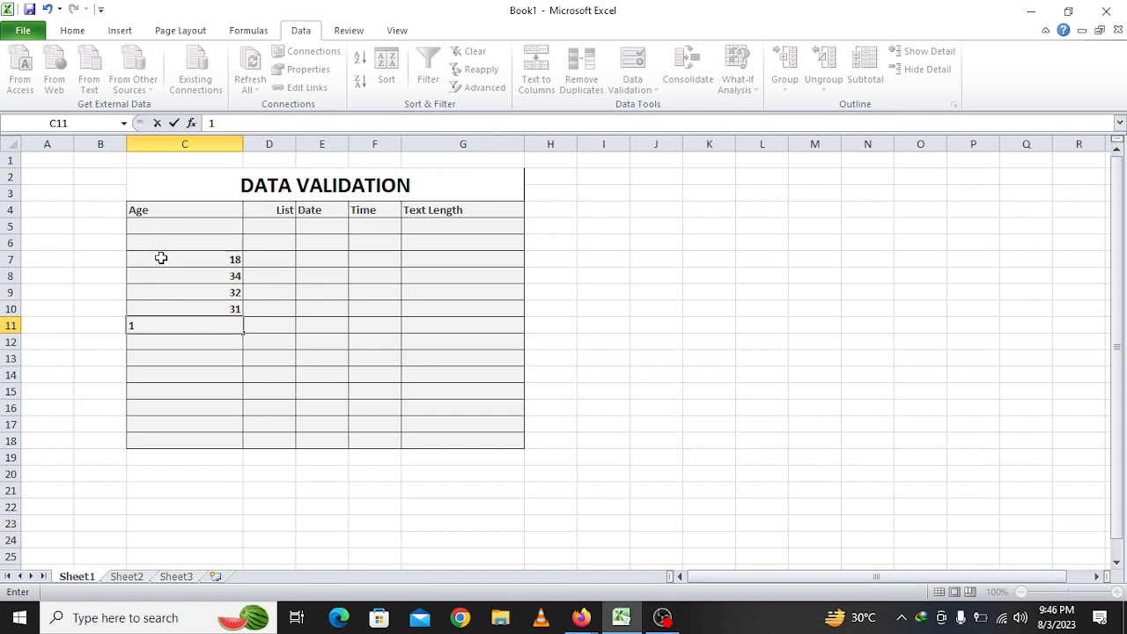
type("5")
key("Return")
key("Return")
key("Escape")
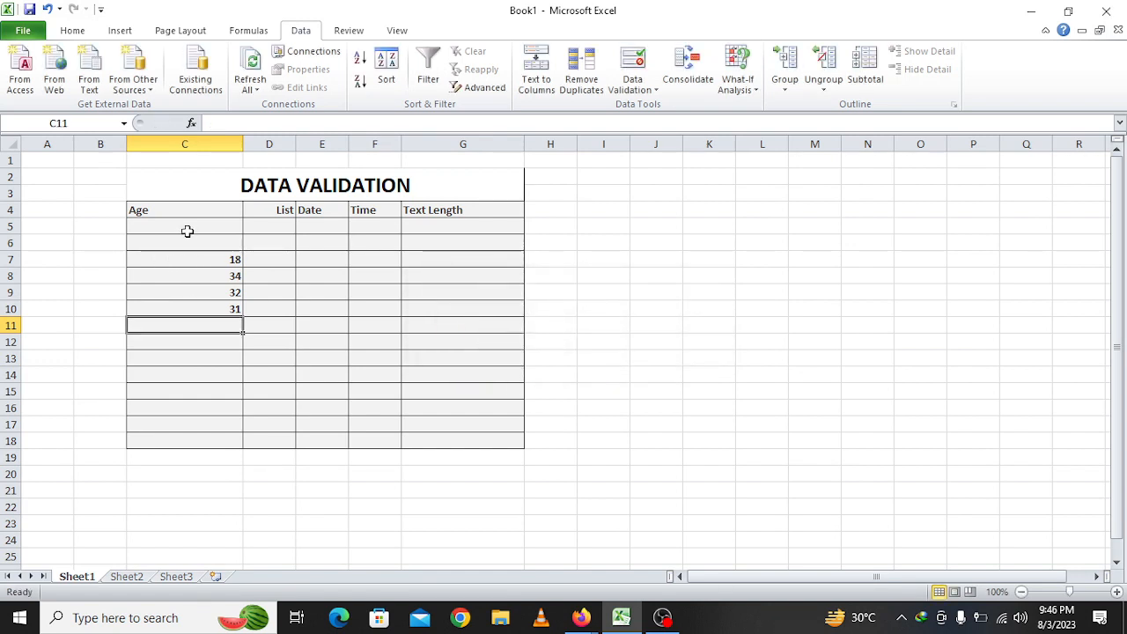
left_click(187, 231)
left_click_drag(187, 231, 207, 437)
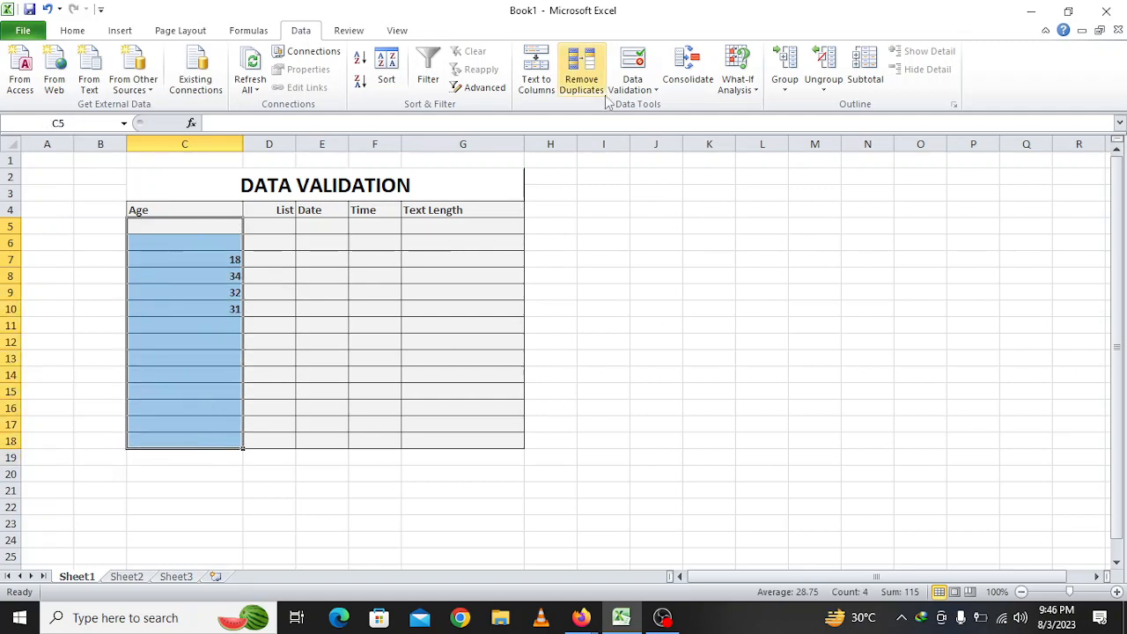
Clear the Age cells' validation rule back to any value
left_click(640, 66)
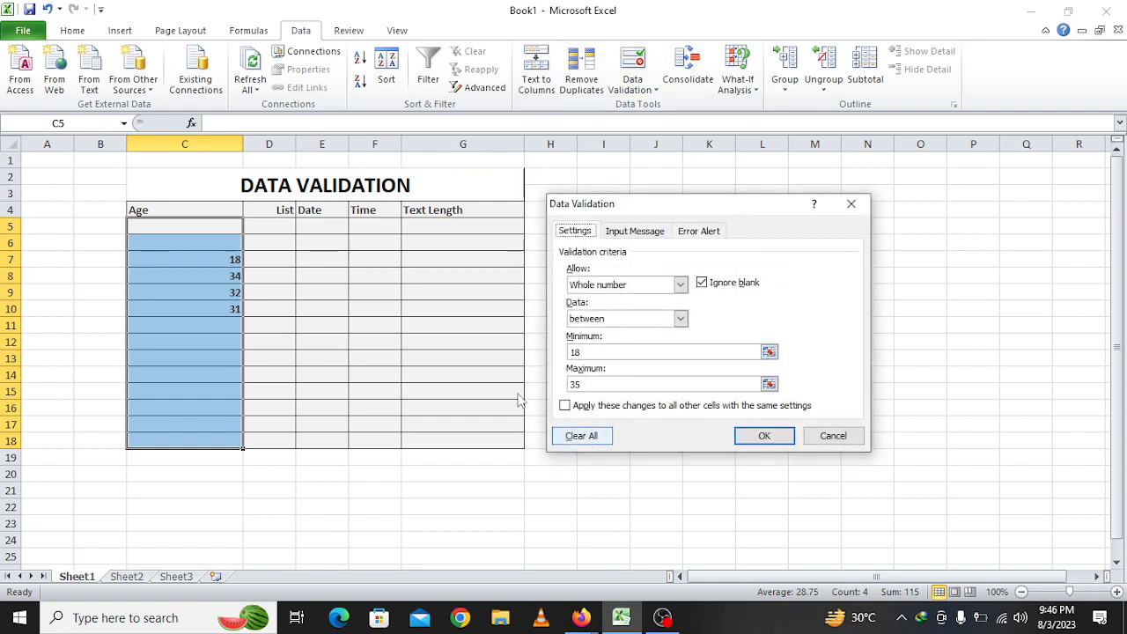
left_click(590, 437)
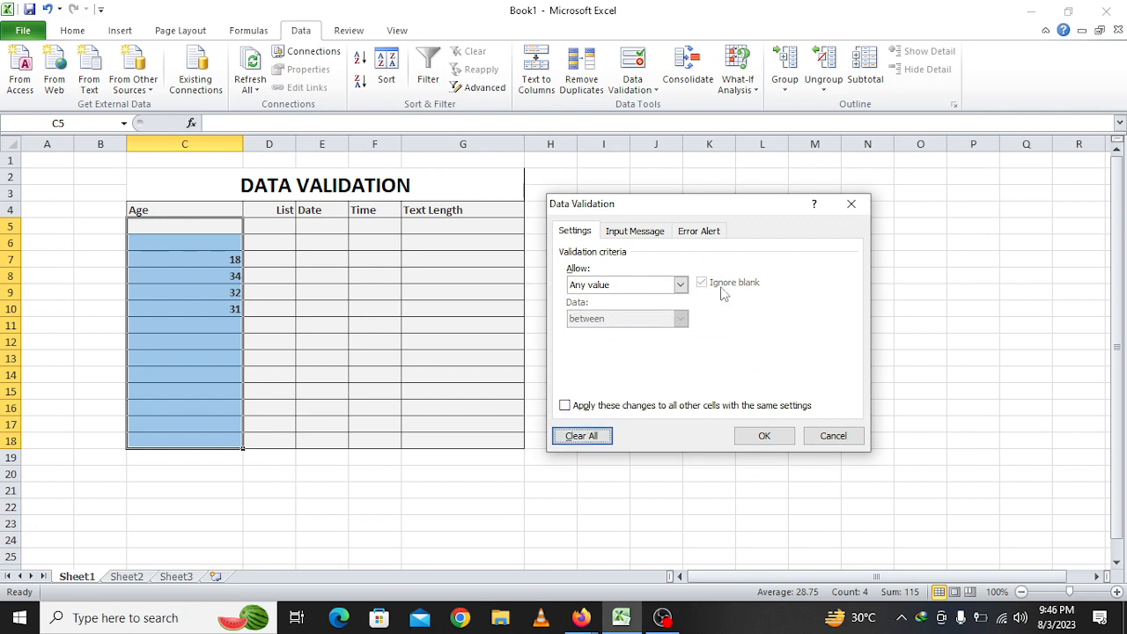
left_click(770, 433)
Delete the ages 18, 34, 32 and 31 from C5:C18
left_click(221, 357)
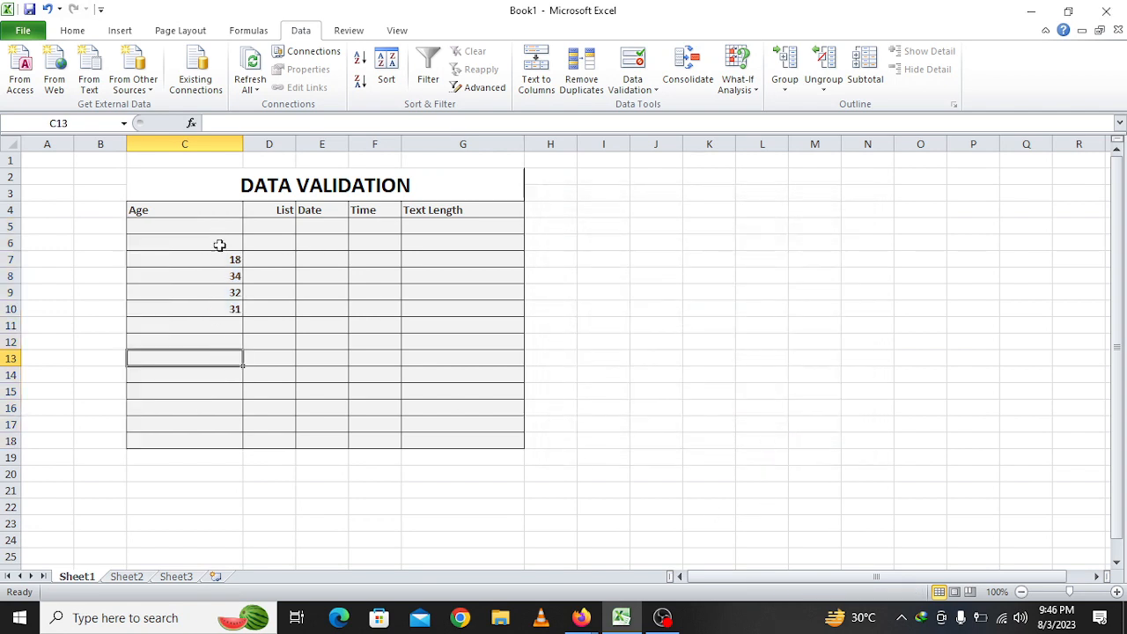
left_click_drag(219, 231, 226, 435)
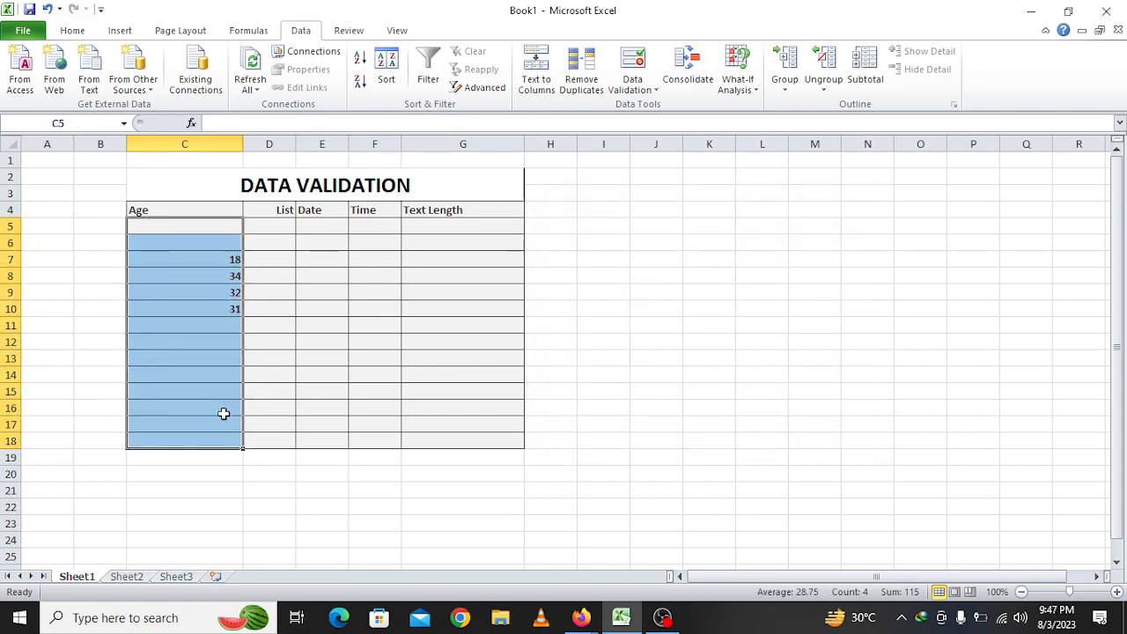
key("Delete")
left_click(498, 431)
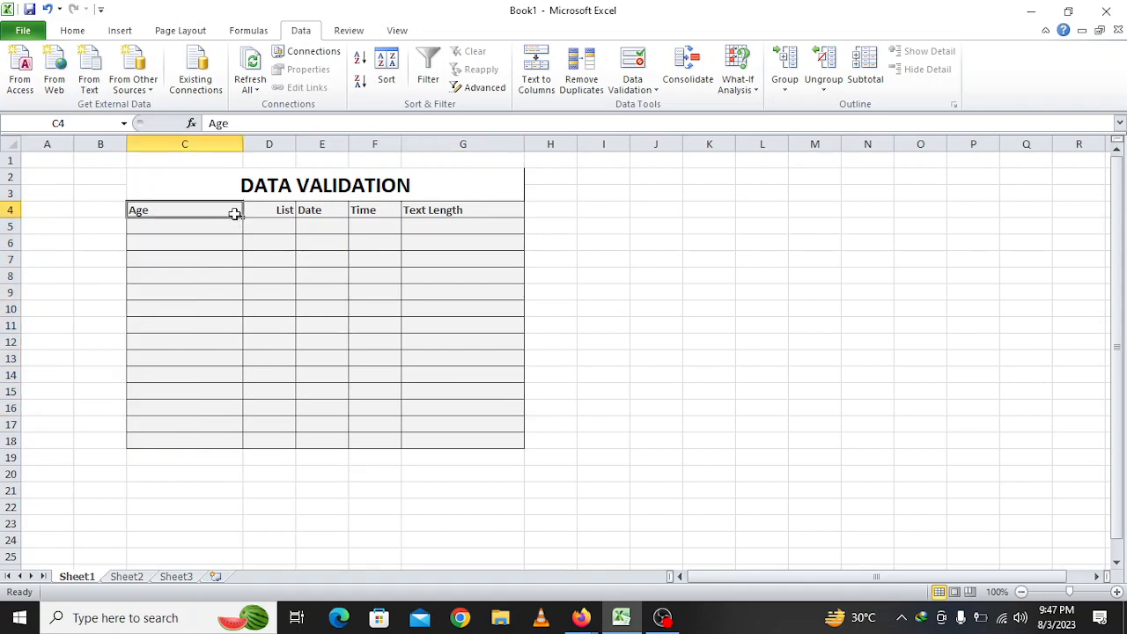
left_click_drag(234, 211, 501, 440)
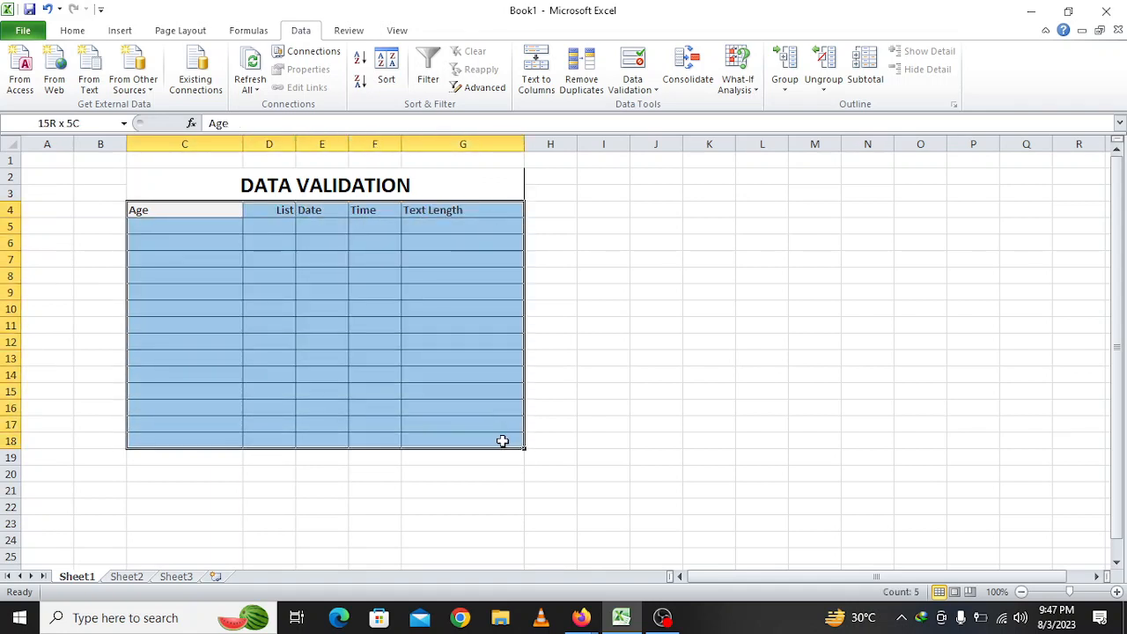
left_click(185, 275)
left_click_drag(167, 227, 209, 445)
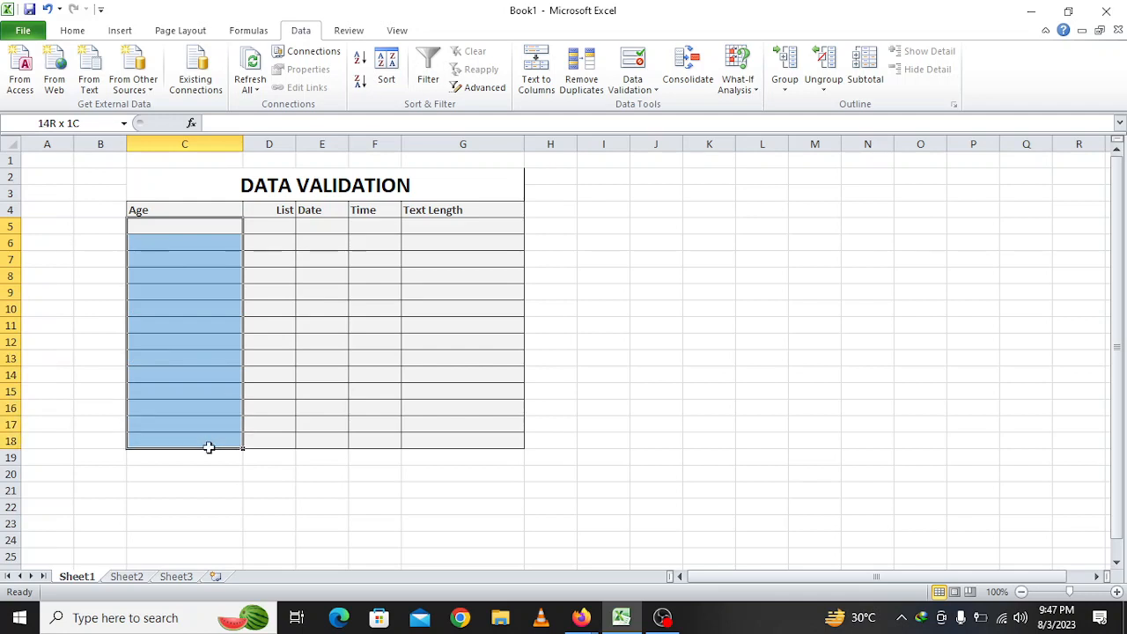
Replace the C4 header text with 'Emp Age', then select C5:C18
double_click(159, 210)
key("BackSpace")
key("BackSpace")
key("BackSpace")
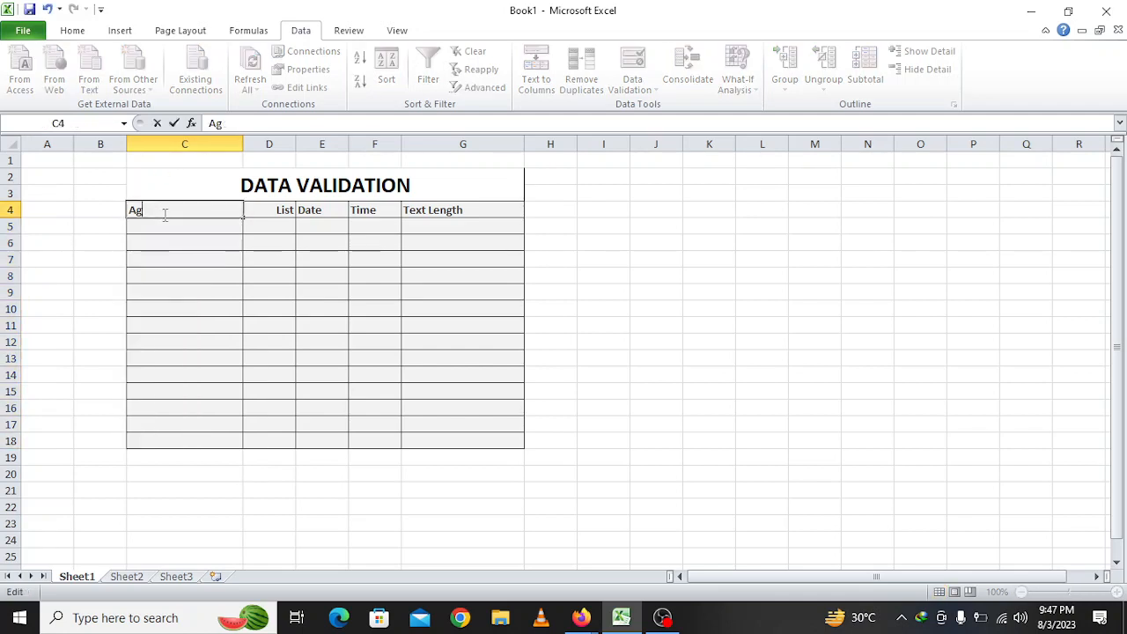
type("Emp Age")
key("Return")
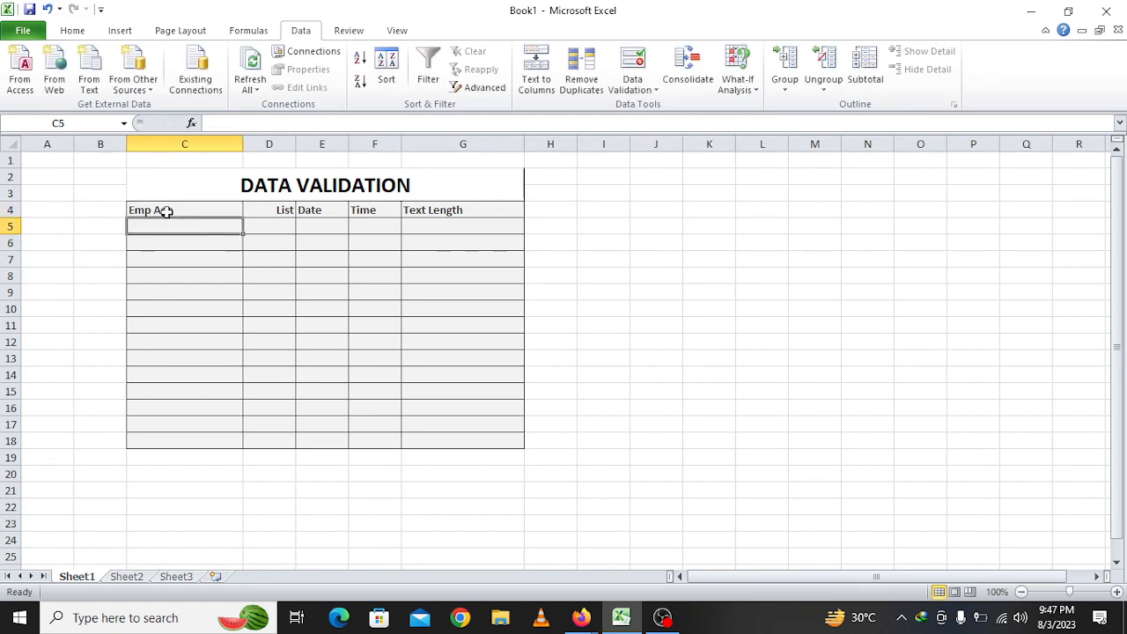
left_click_drag(181, 225, 187, 441)
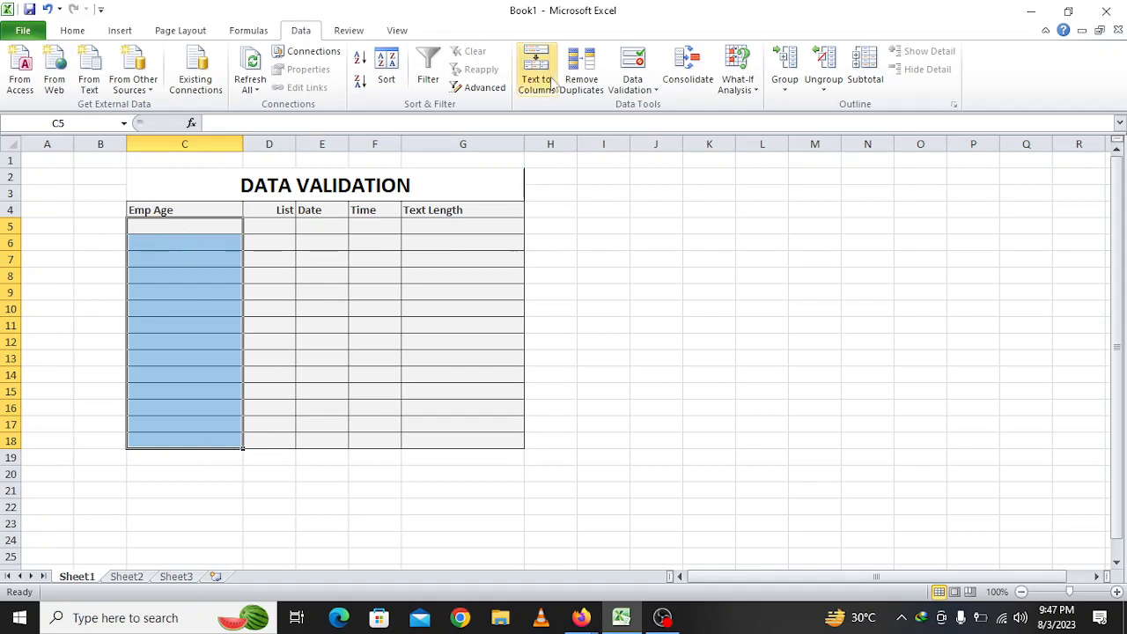
Add a Decimal validation rule to C5:C18 allowing ages between 17 and 39
left_click(638, 60)
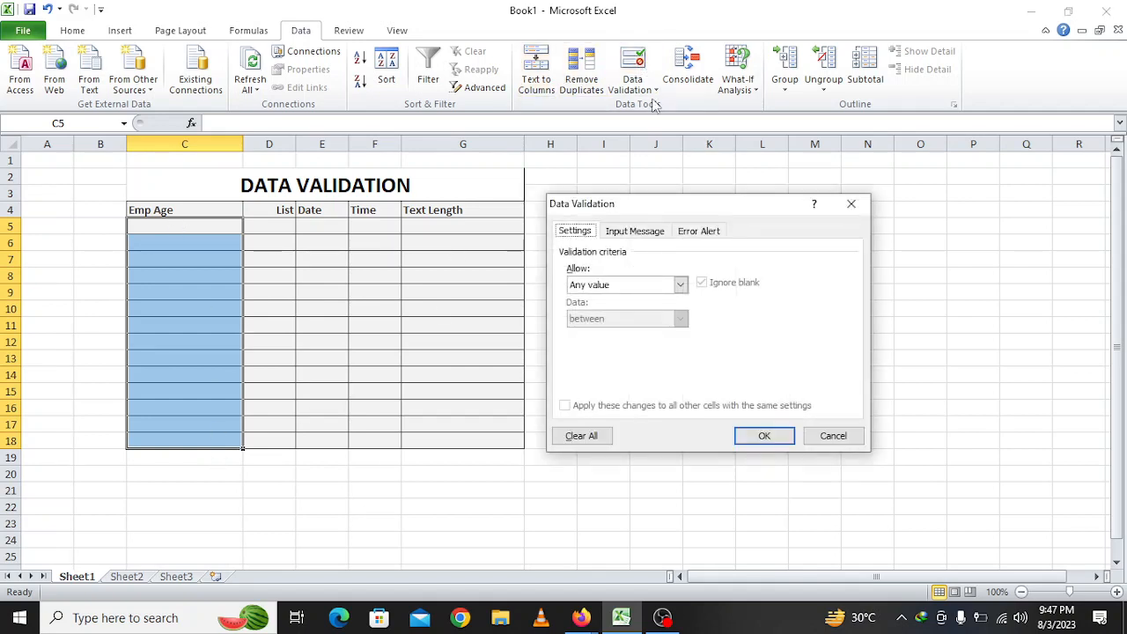
left_click(626, 285)
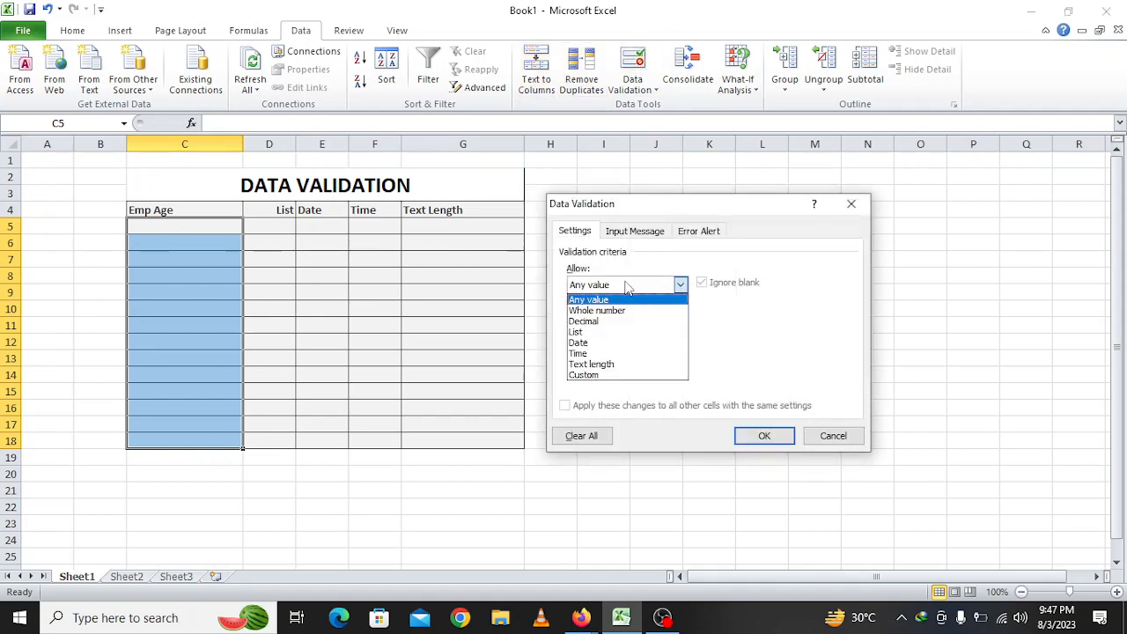
left_click(606, 322)
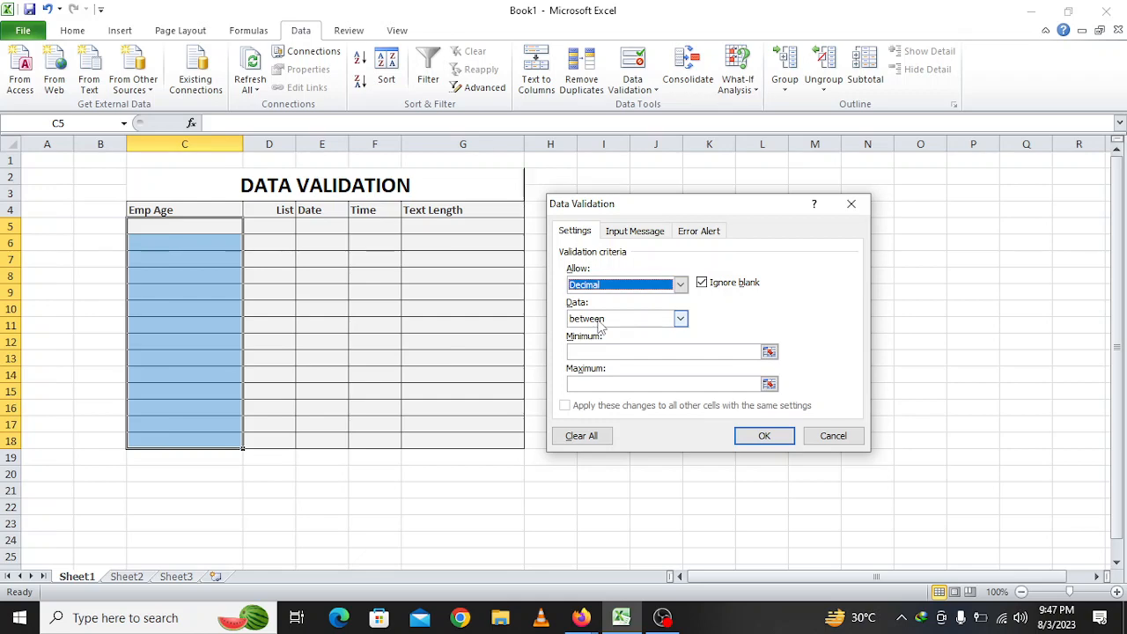
left_click(669, 351)
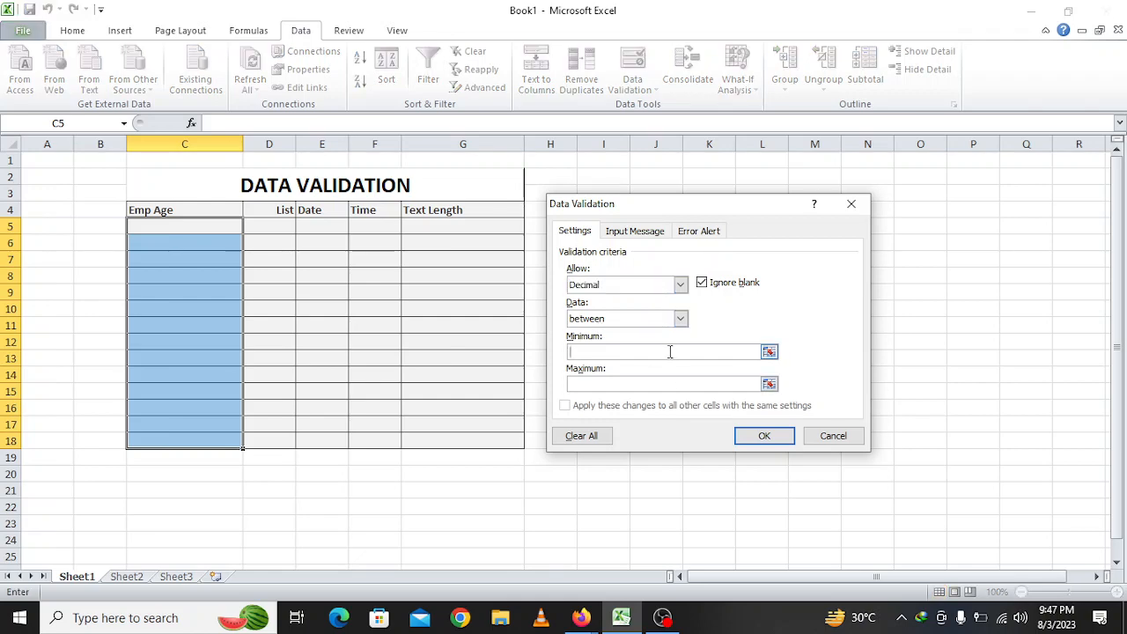
type("1")
type("39")
left_click(764, 438)
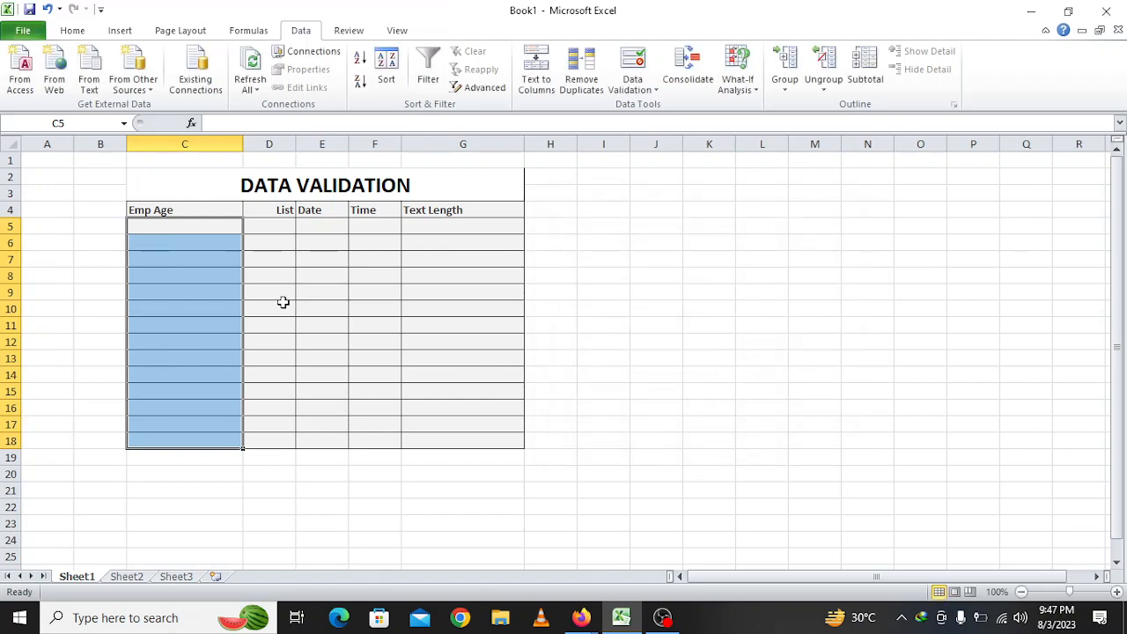
Enter 38 in C8 and check that 40 in C9 is rejected by the age rule
left_click(156, 274)
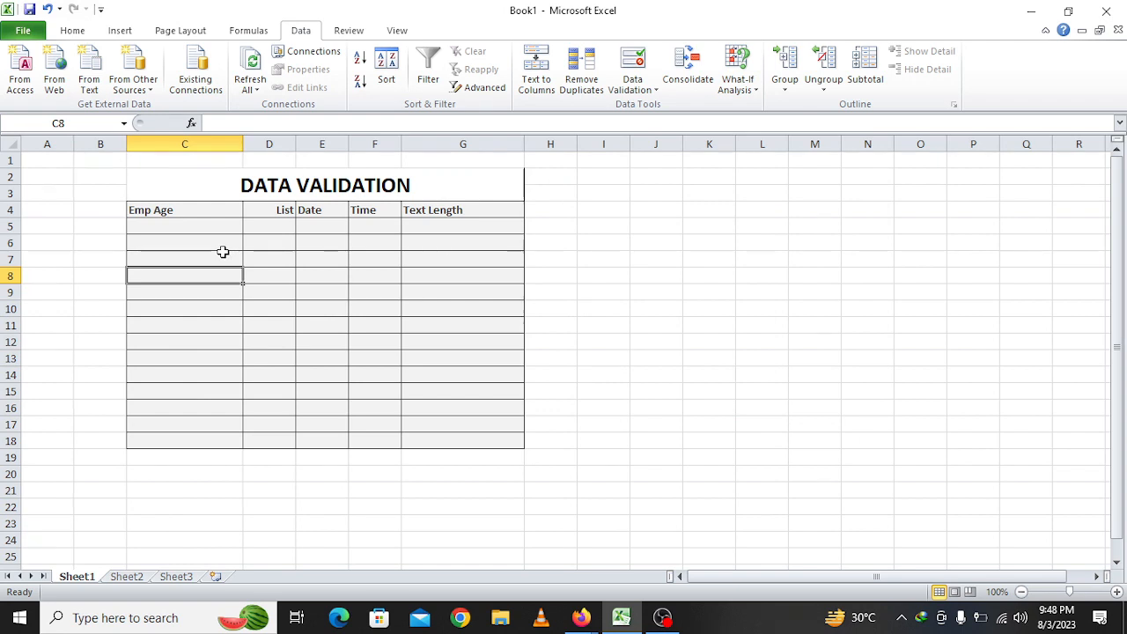
type("38")
key("Return")
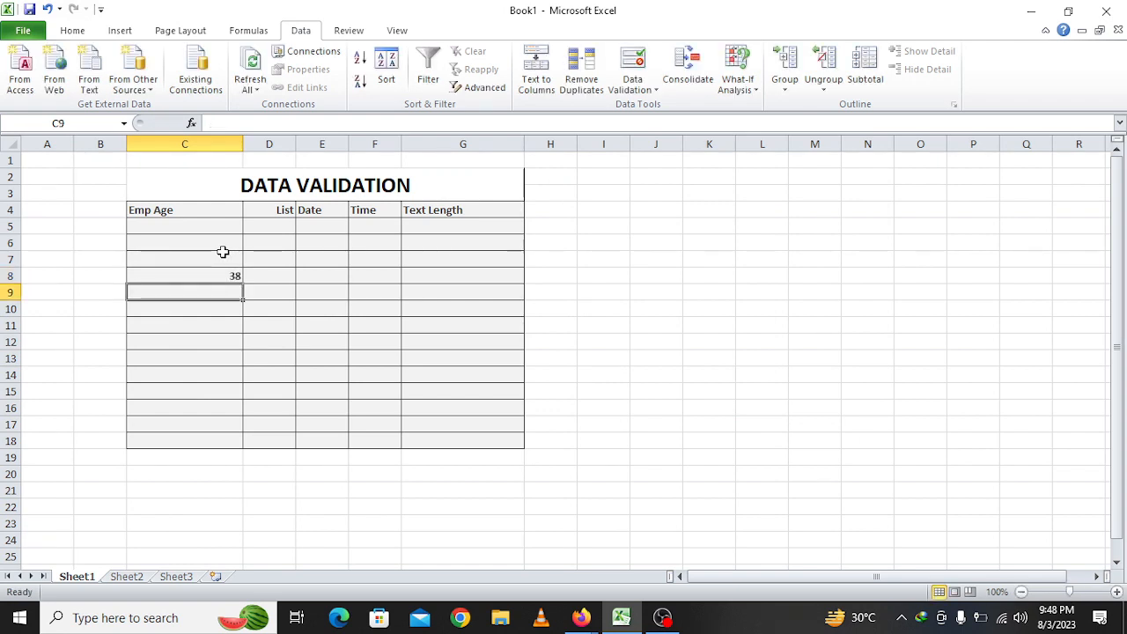
type("40")
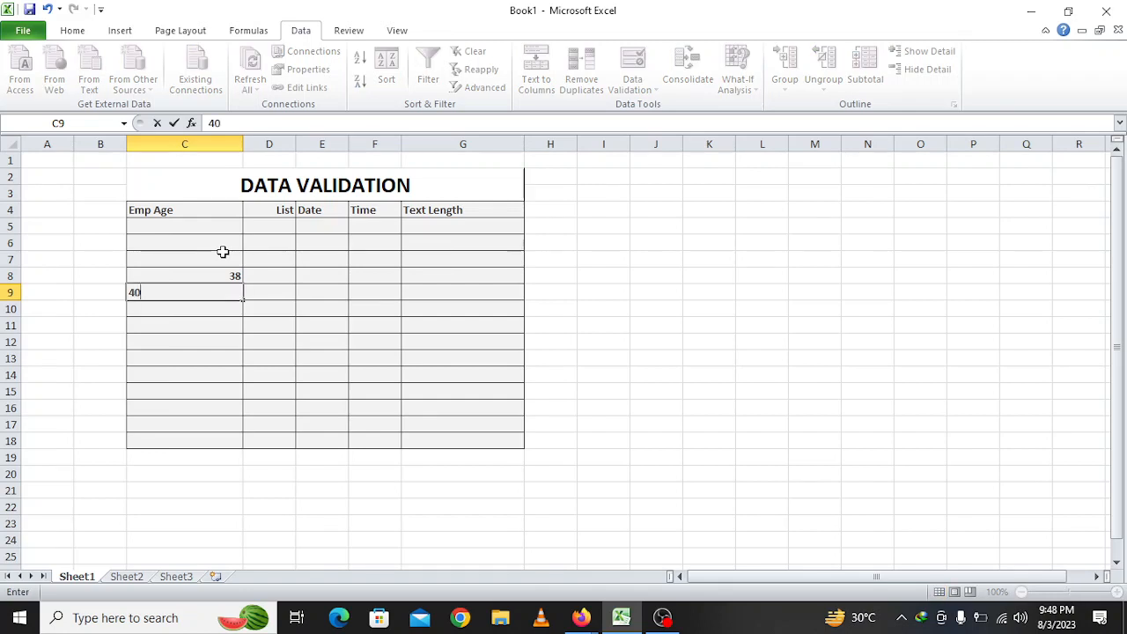
key("Return")
key("Return")
key("Escape")
left_click(307, 337)
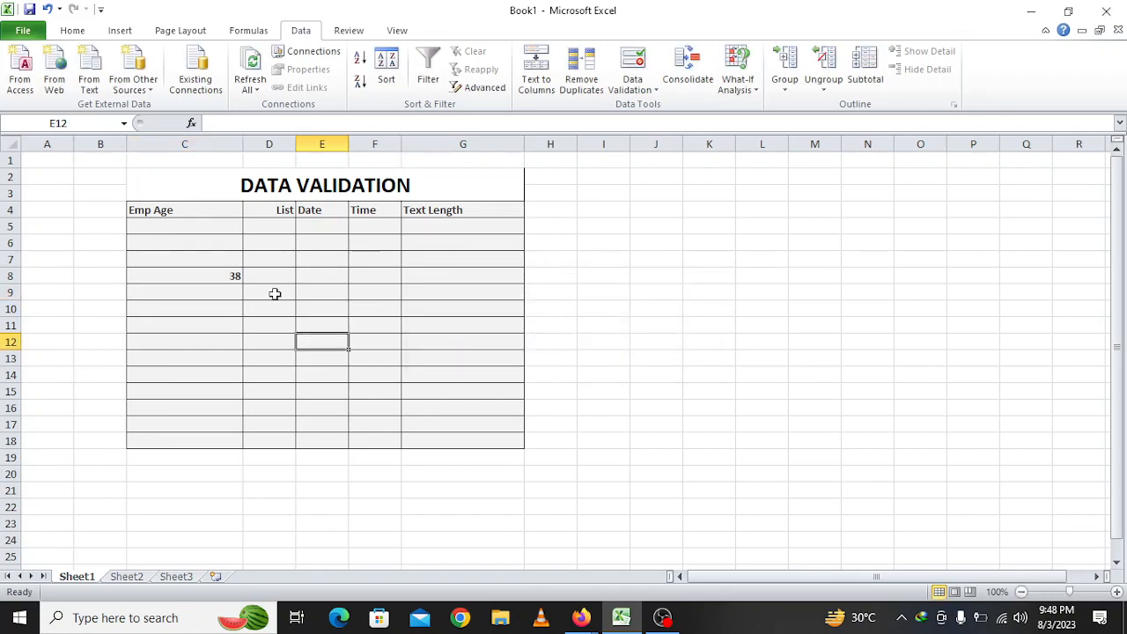
left_click(282, 211)
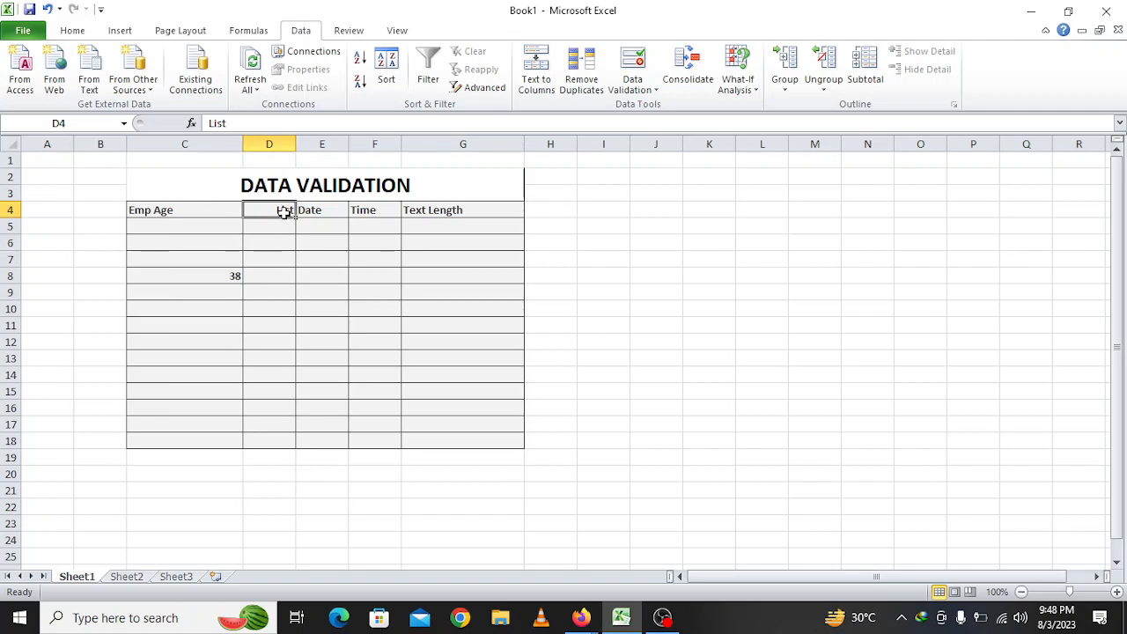
Replace the List header in D4 with Home District
type("Home D")
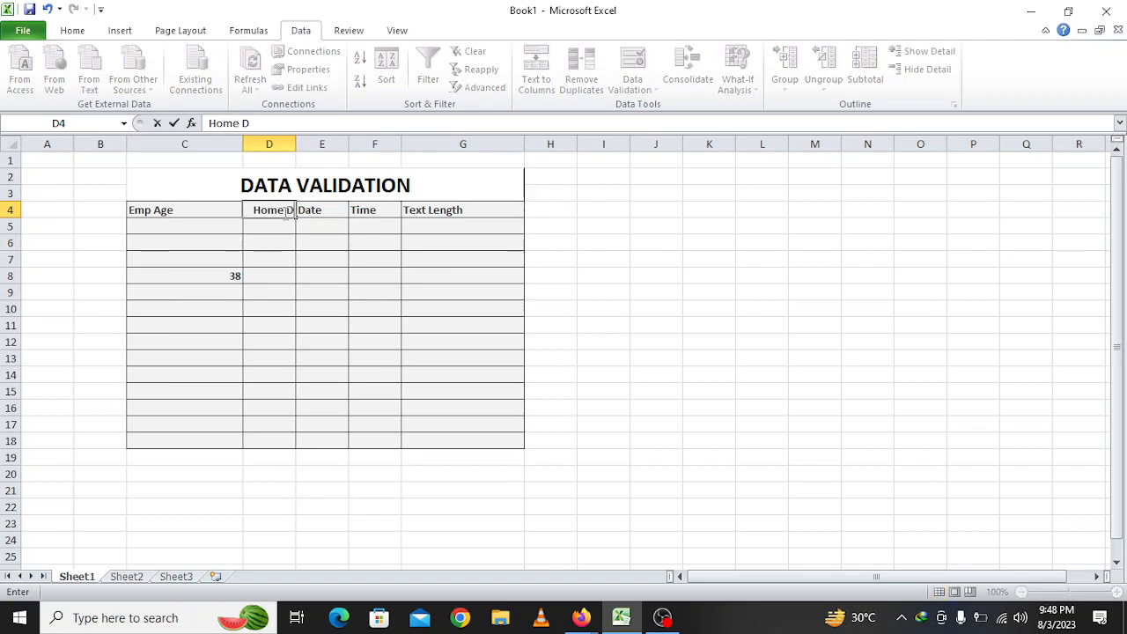
type("istrict")
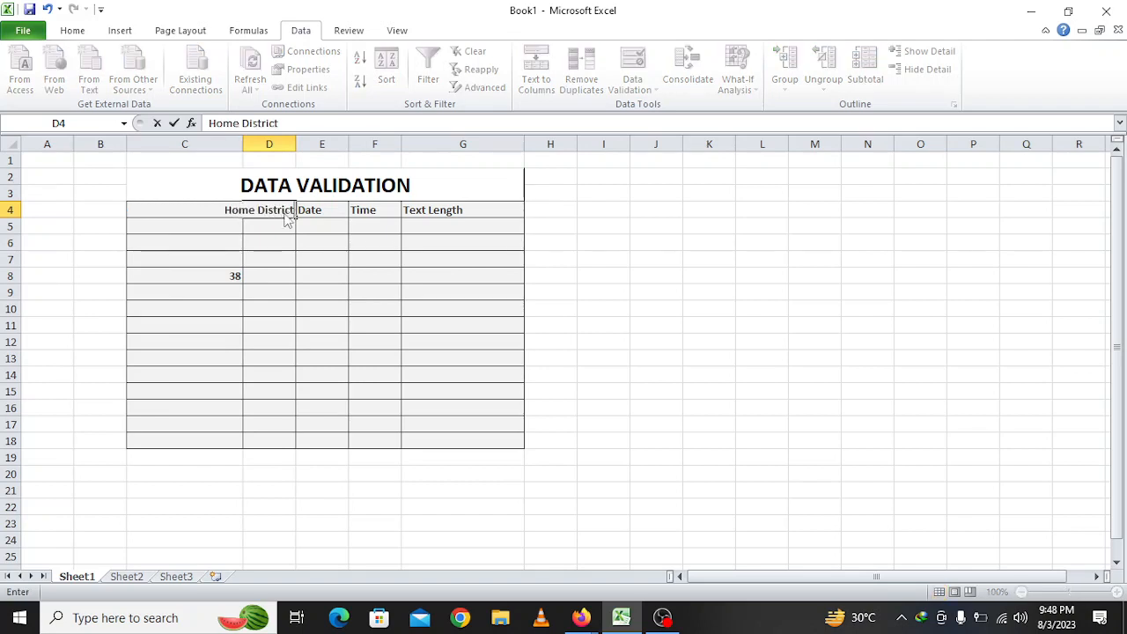
key("Return")
left_click(280, 214)
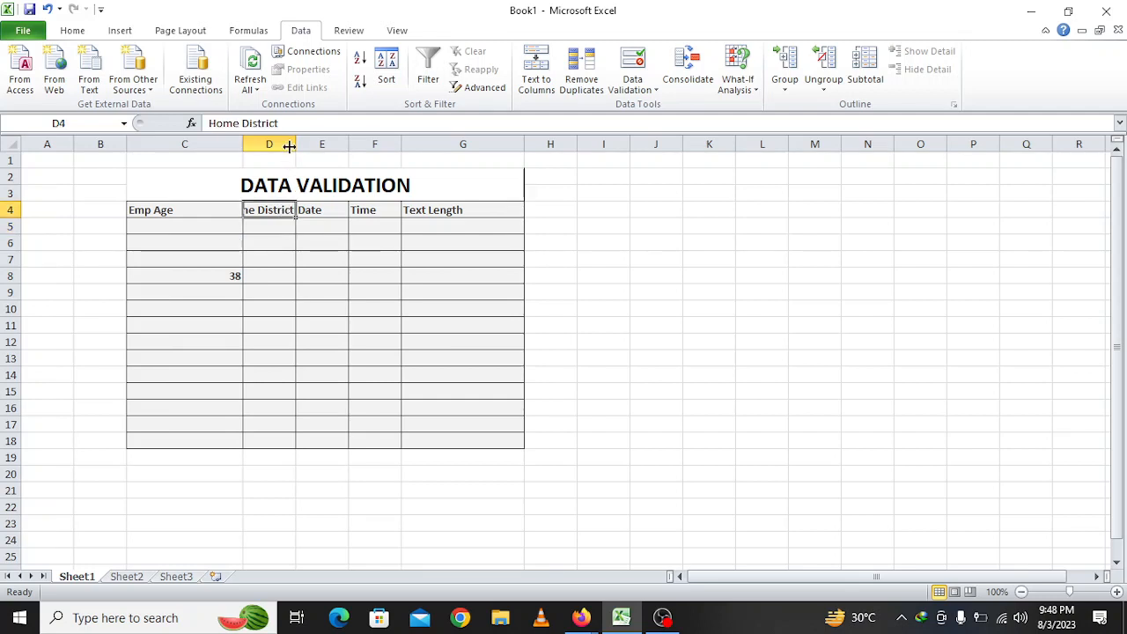
left_click(73, 30)
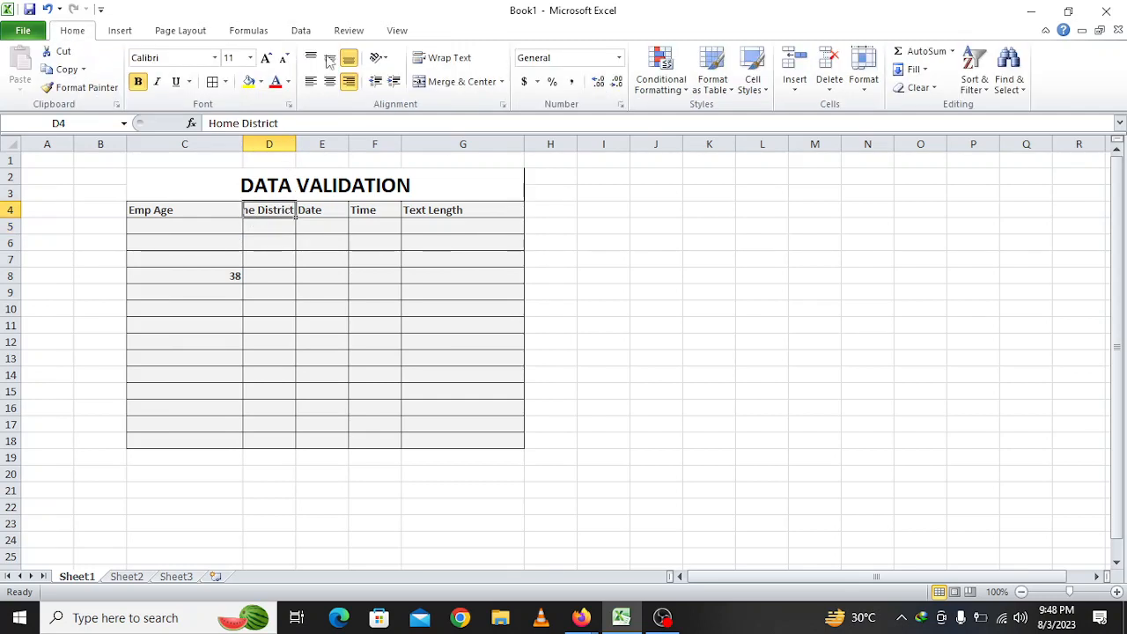
Wrap and centre Home District in D4, and middle-align the C4:G4 headers
left_click(449, 59)
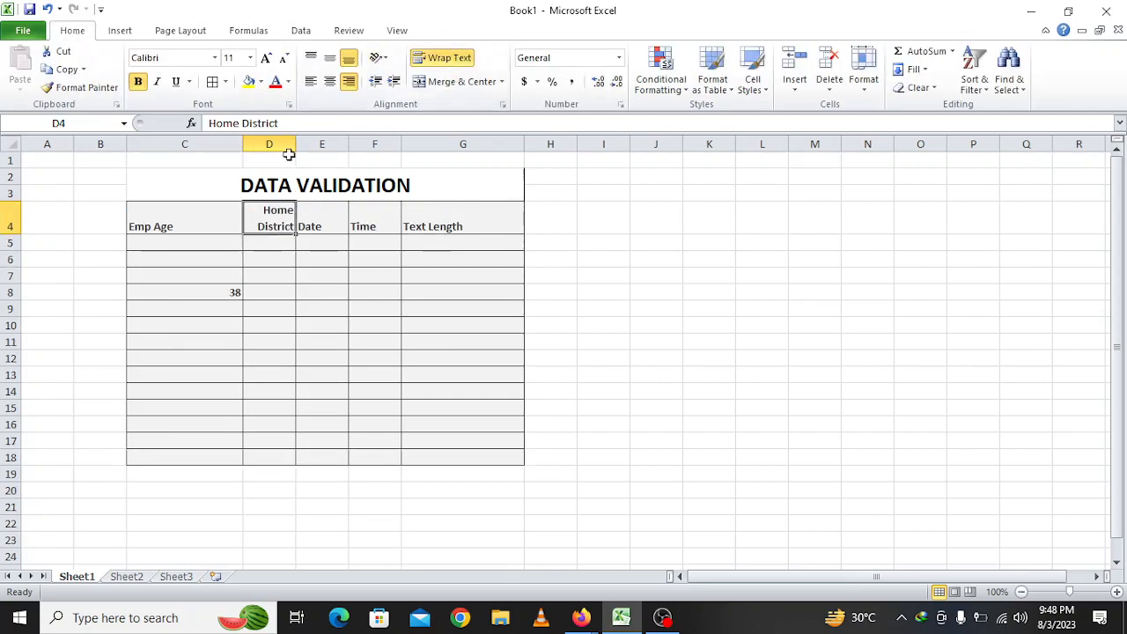
left_click(330, 58)
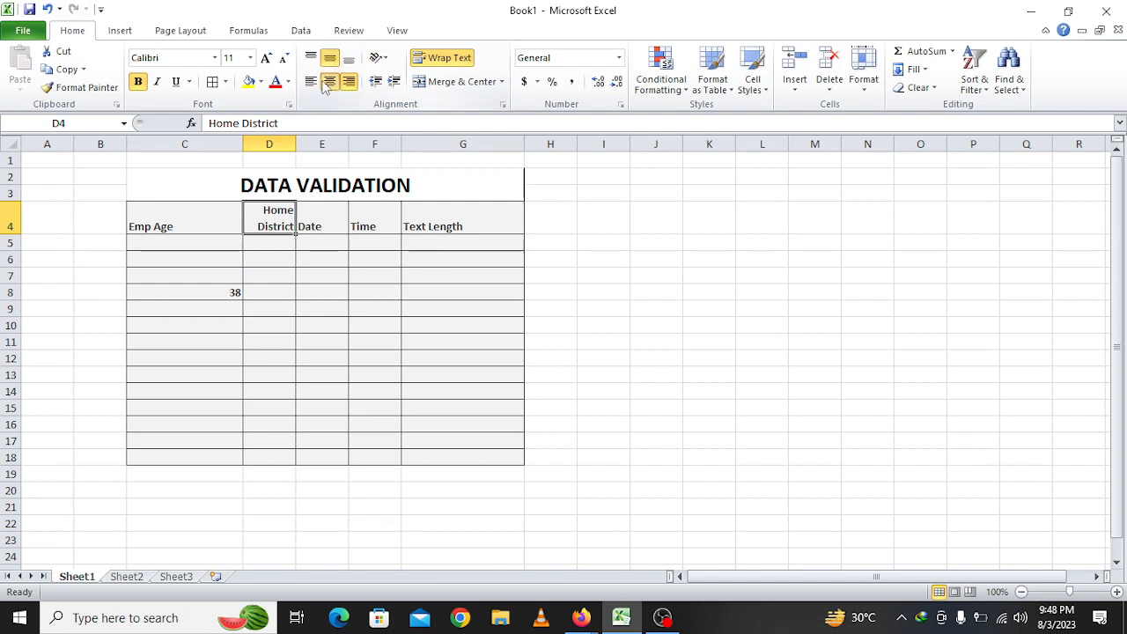
left_click(329, 81)
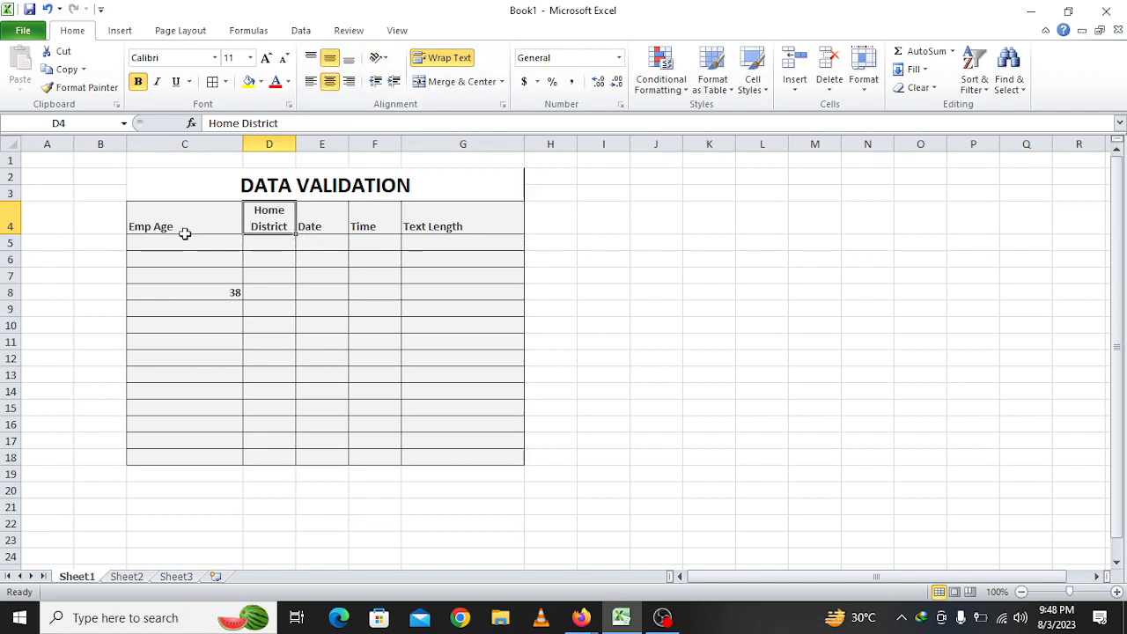
left_click_drag(184, 234, 486, 230)
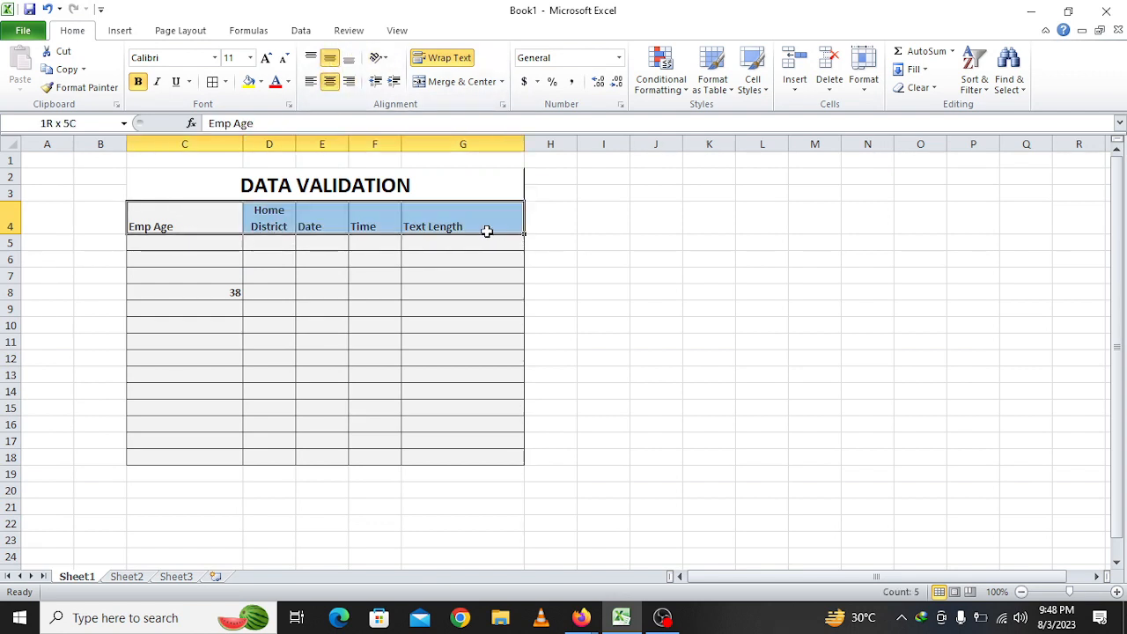
left_click(330, 58)
left_click(283, 244)
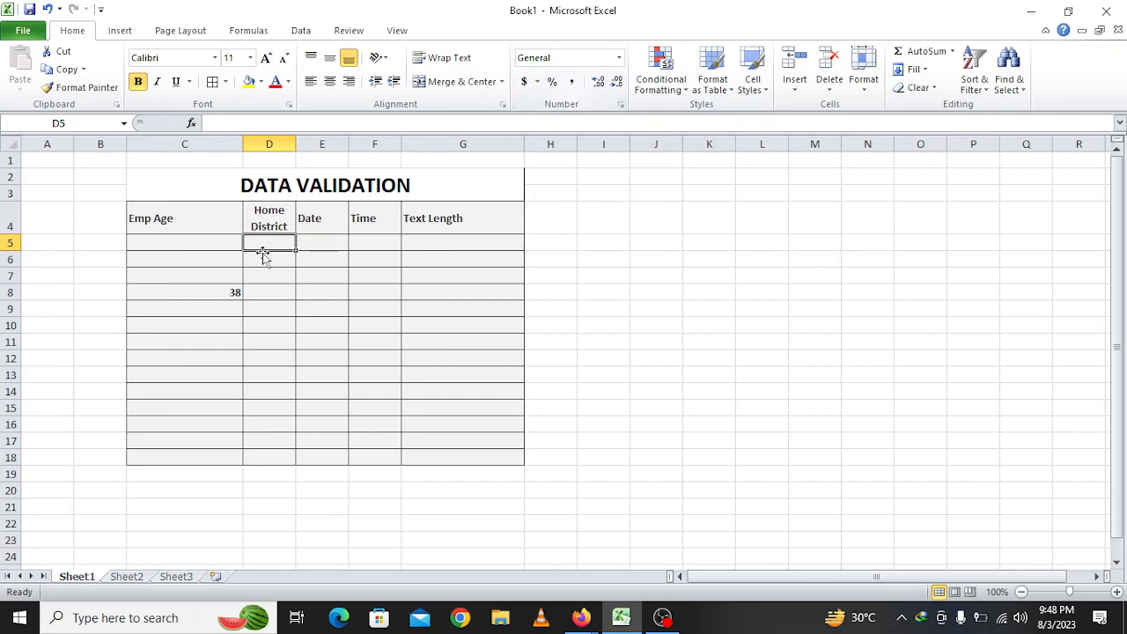
Enter sample districts Barisal, Rajshahi and Khulna in D5:D7
type("Barisal")
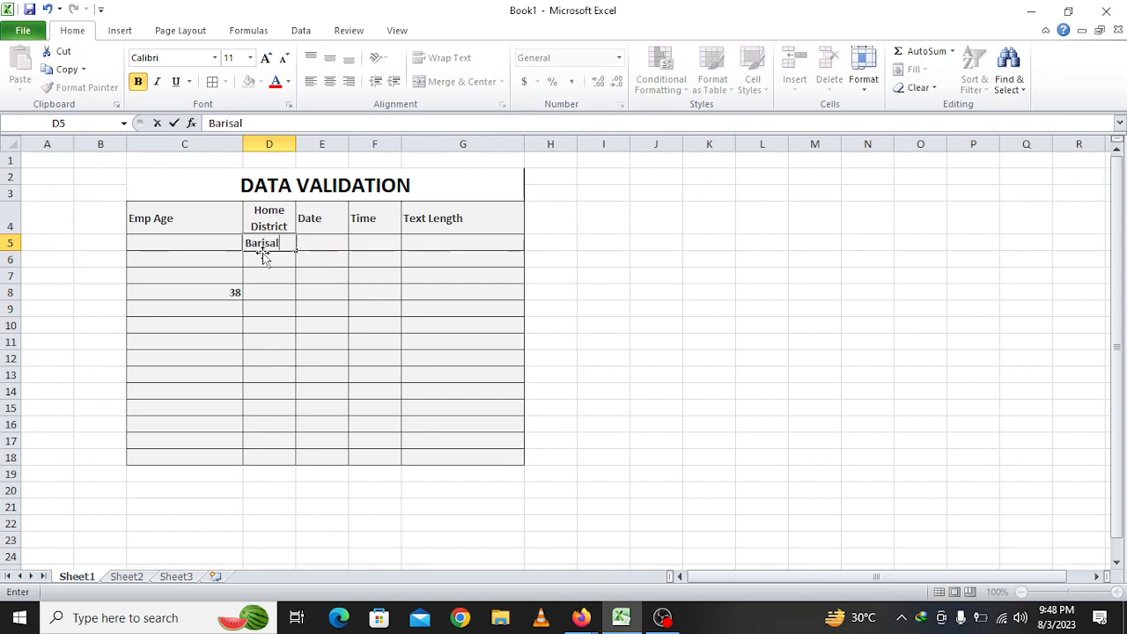
key("Return")
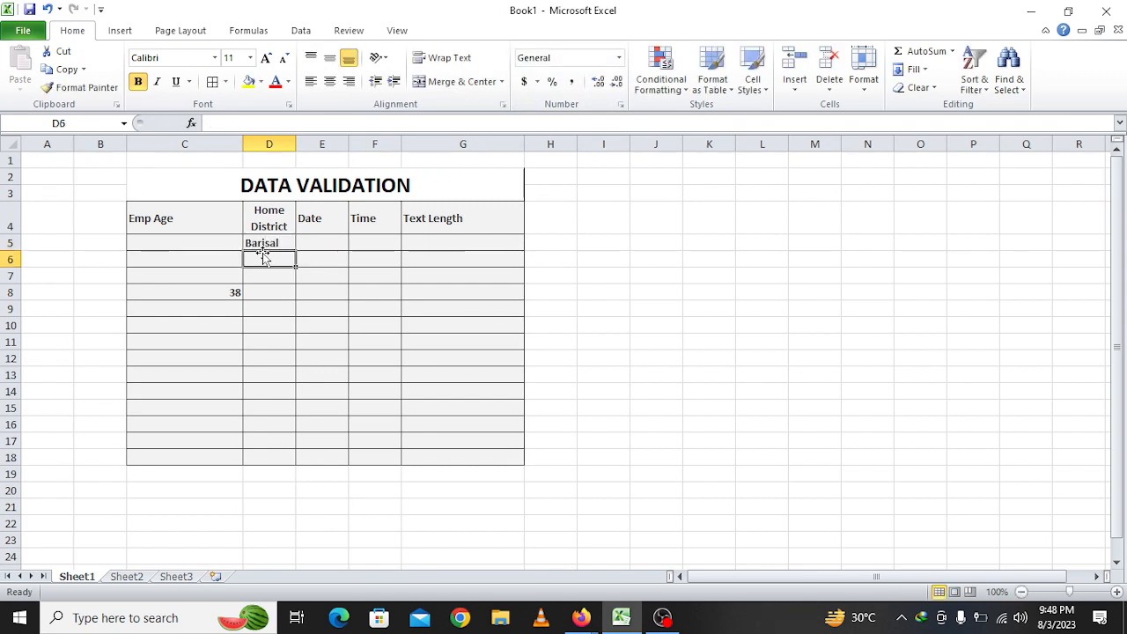
type("Rajshah")
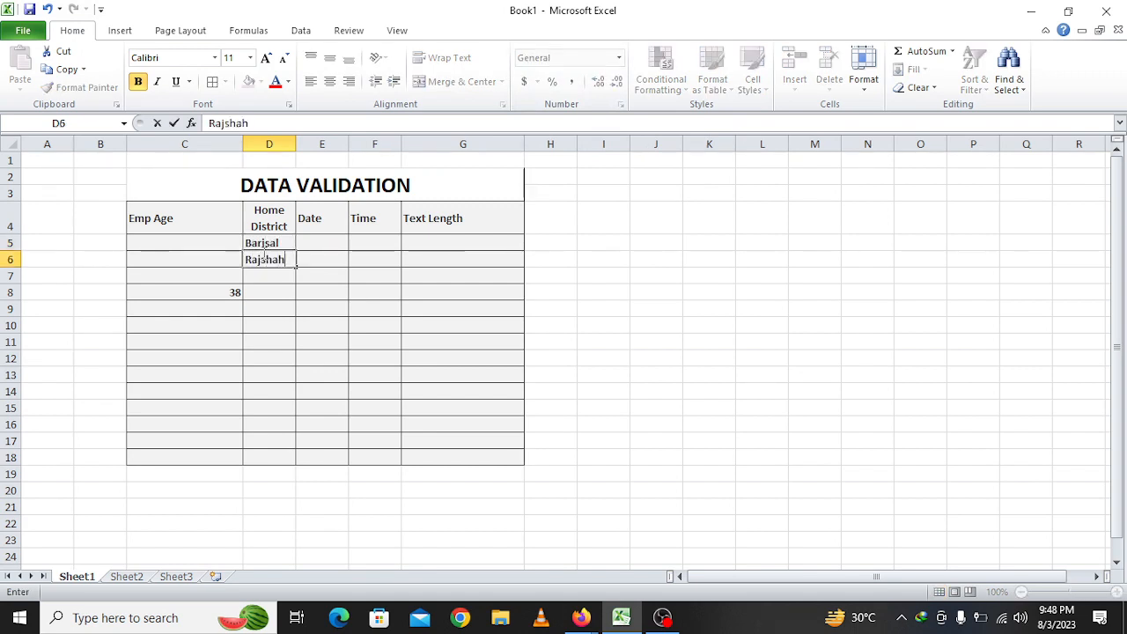
type("i")
key("Return")
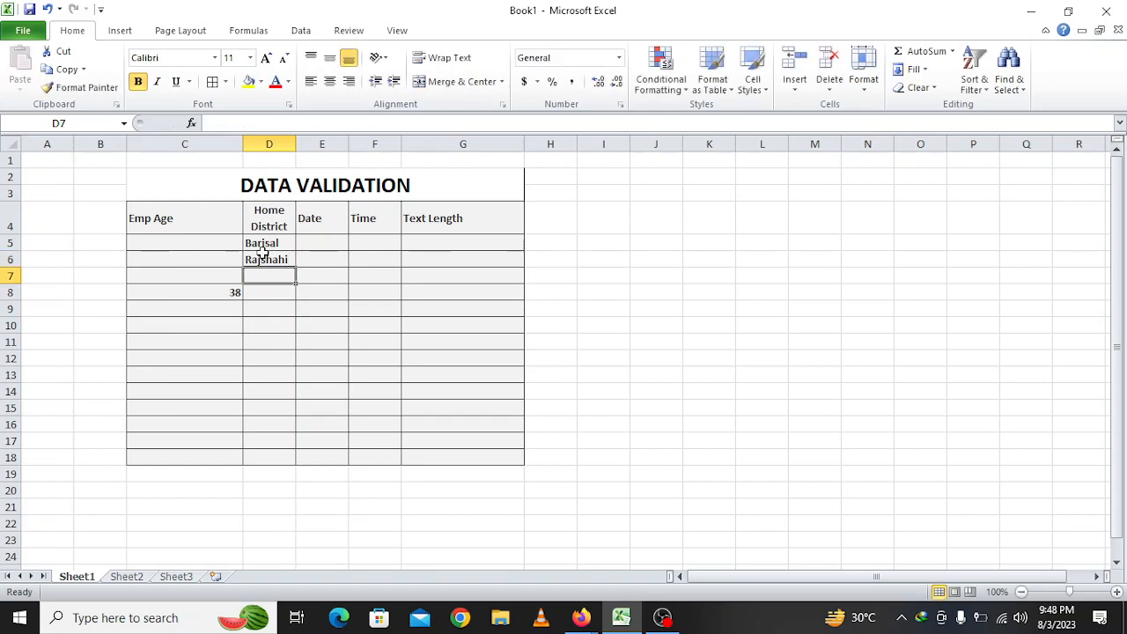
type("Khulna")
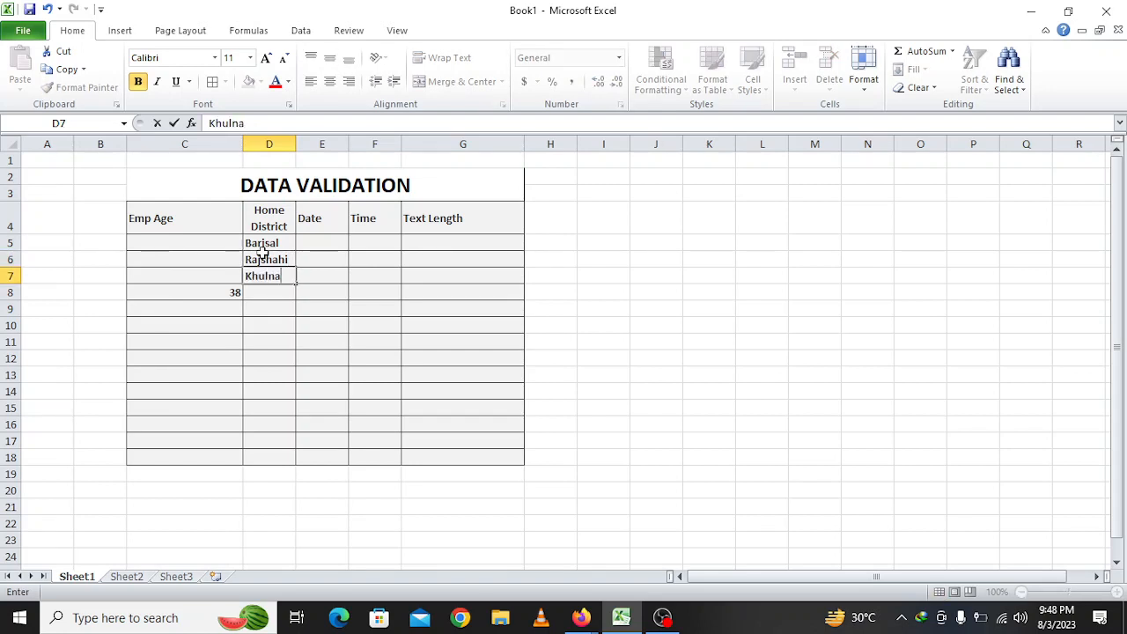
key("Return")
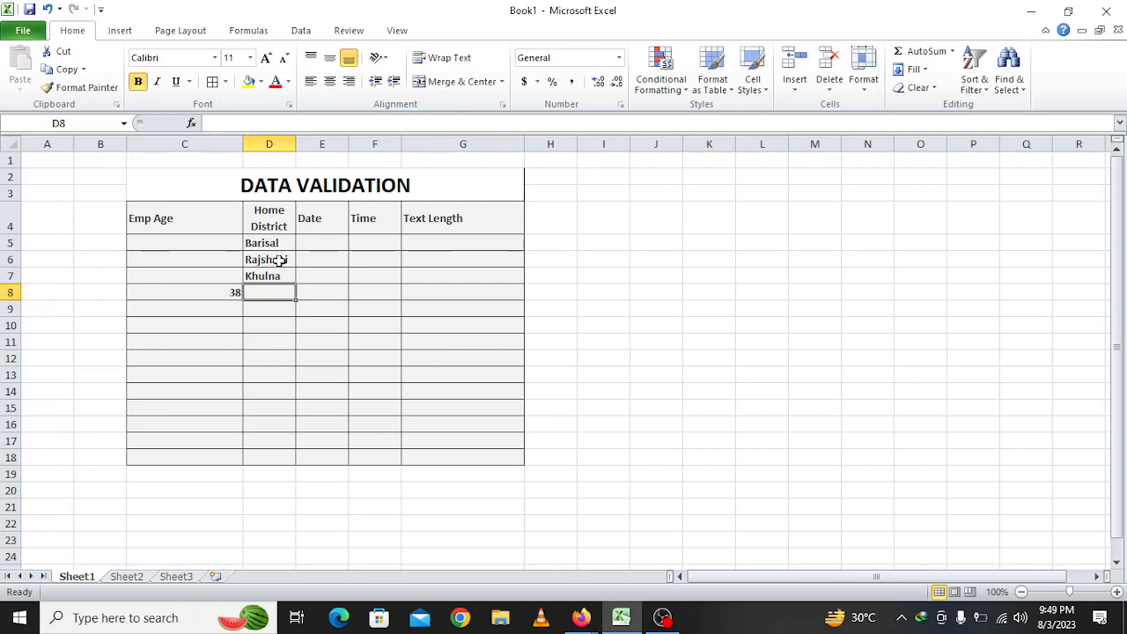
Delete the sample district names and select the Home District cells D5:D18
left_click(280, 260)
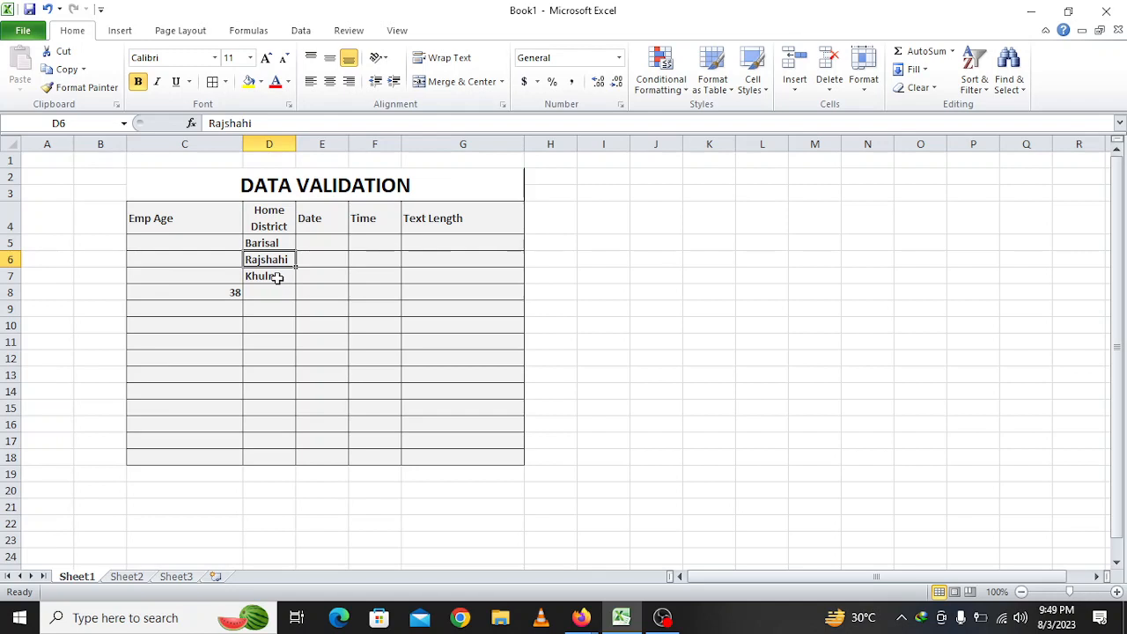
left_click(277, 276)
left_click_drag(277, 243, 285, 390)
key("Delete")
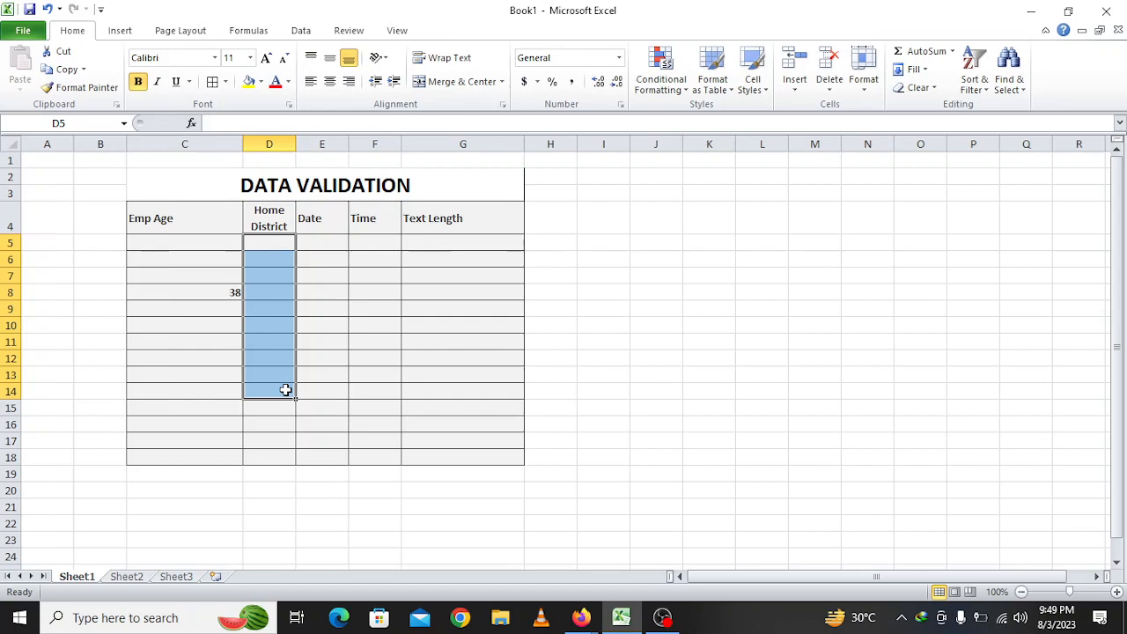
left_click(273, 241)
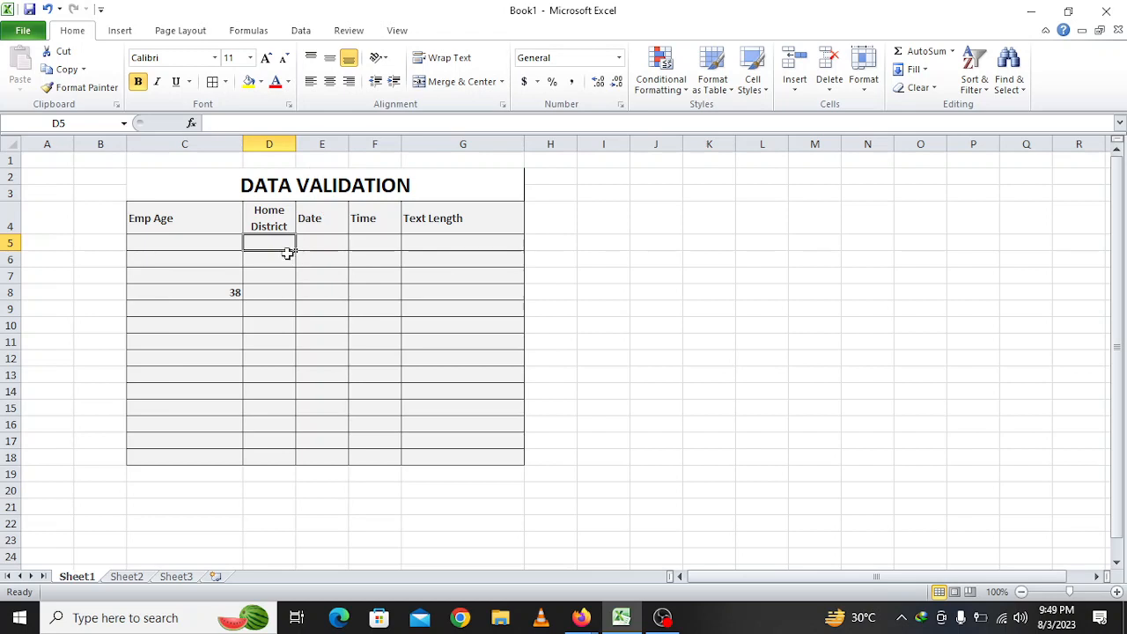
left_click_drag(272, 241, 265, 458)
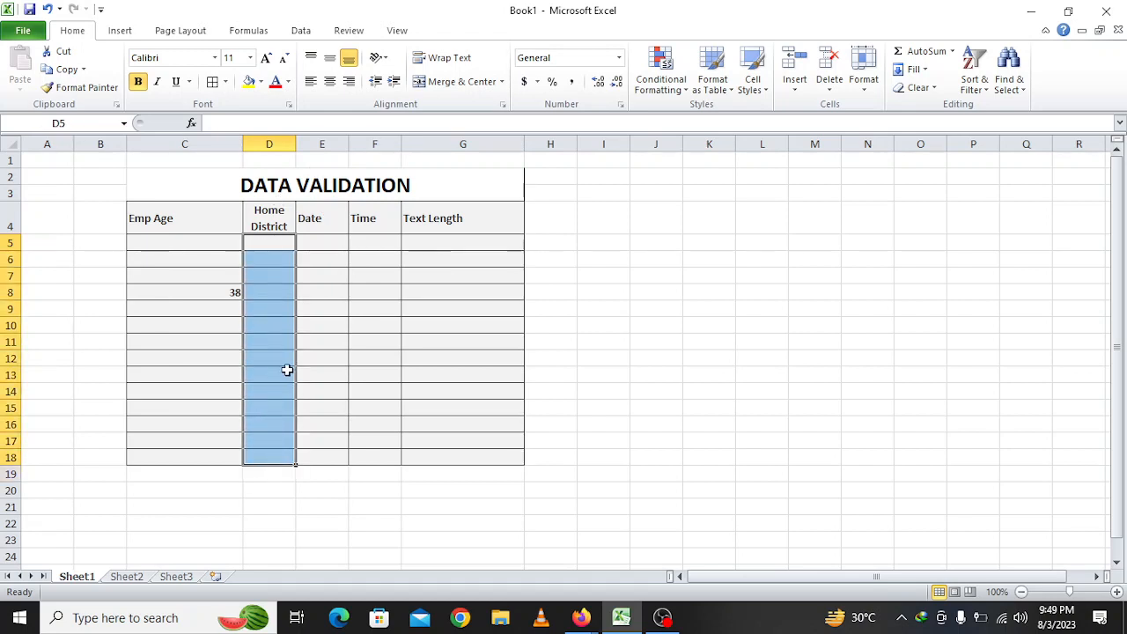
Set a List validation with source Dhaka,Khulna,Rajshahi,Bogora,Naogaon,Sylhet
left_click(300, 31)
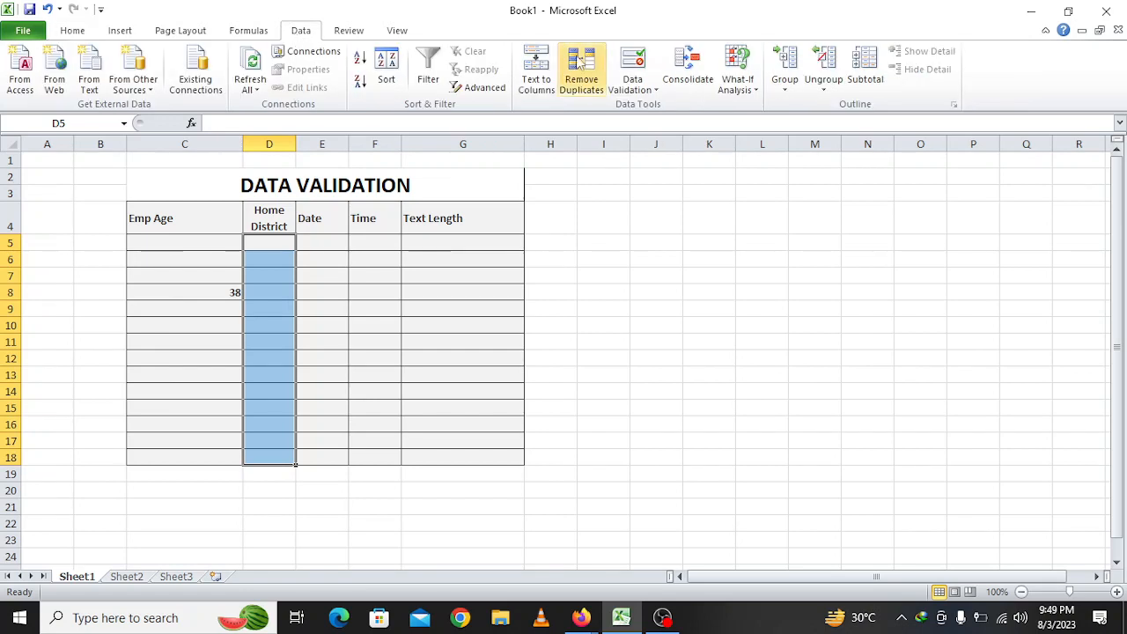
left_click(632, 64)
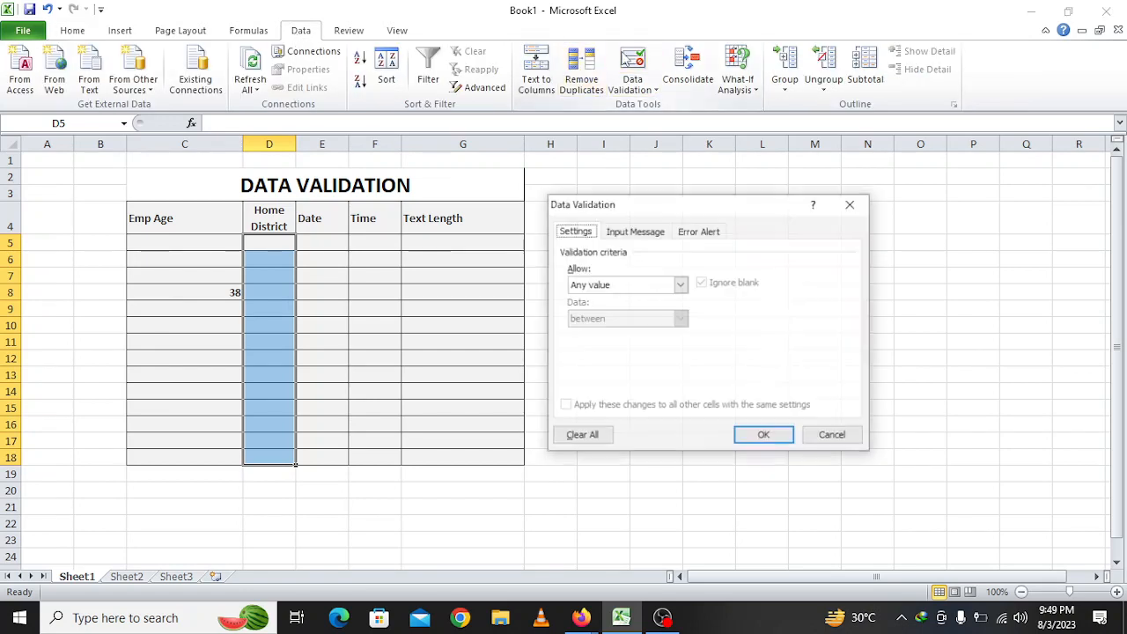
left_click(635, 289)
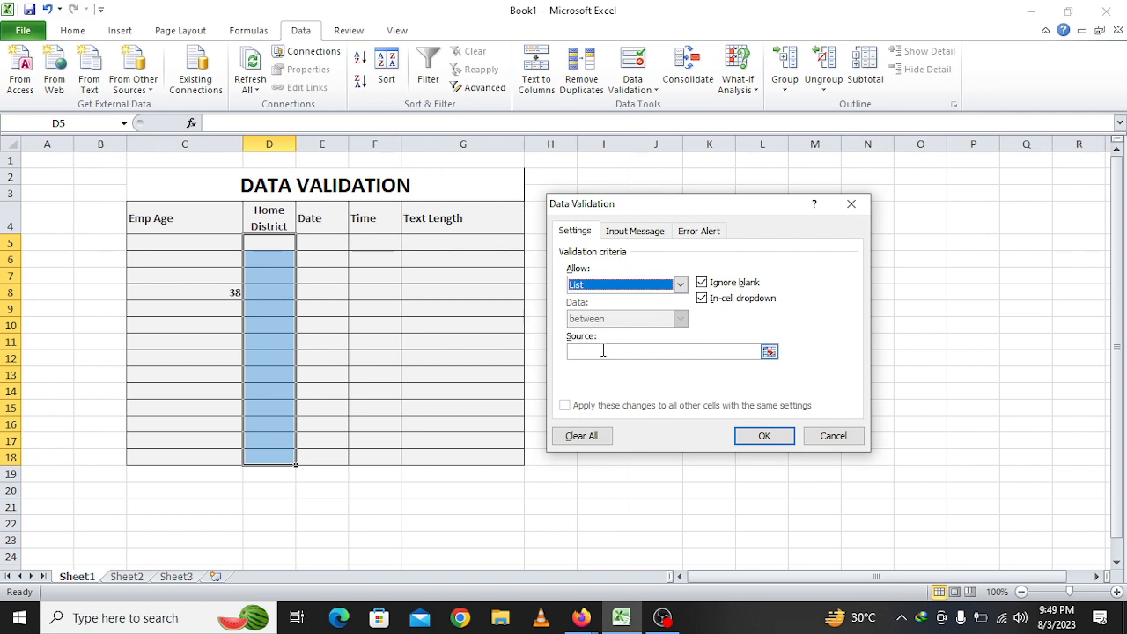
left_click(603, 352)
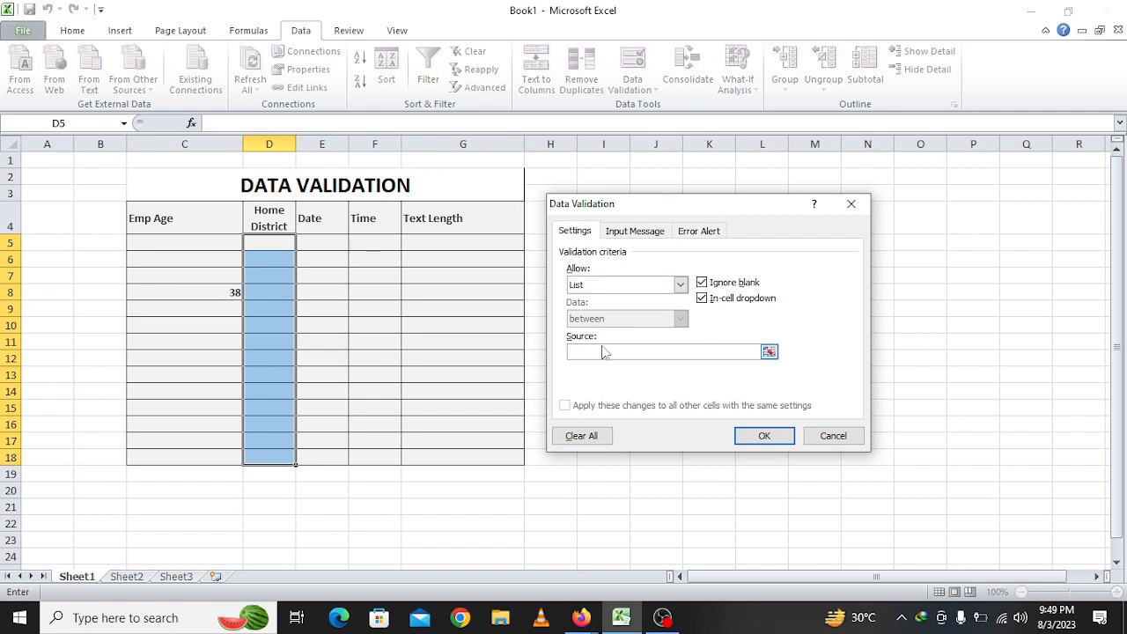
type("Dhaka,Khuln")
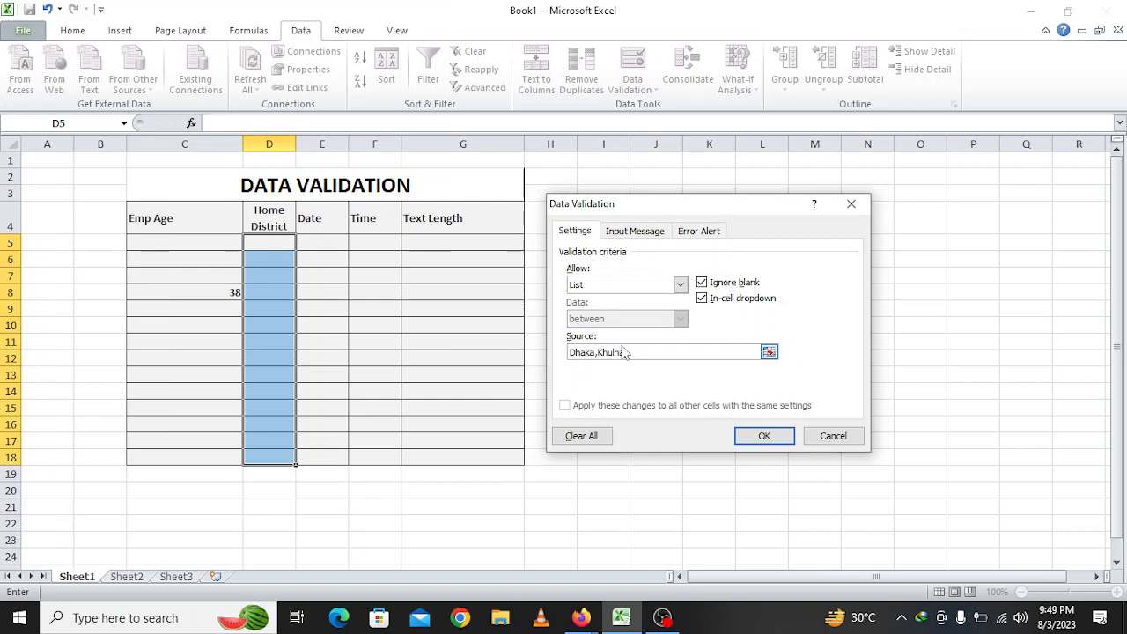
type("a,Rajshahi,Bogora,N")
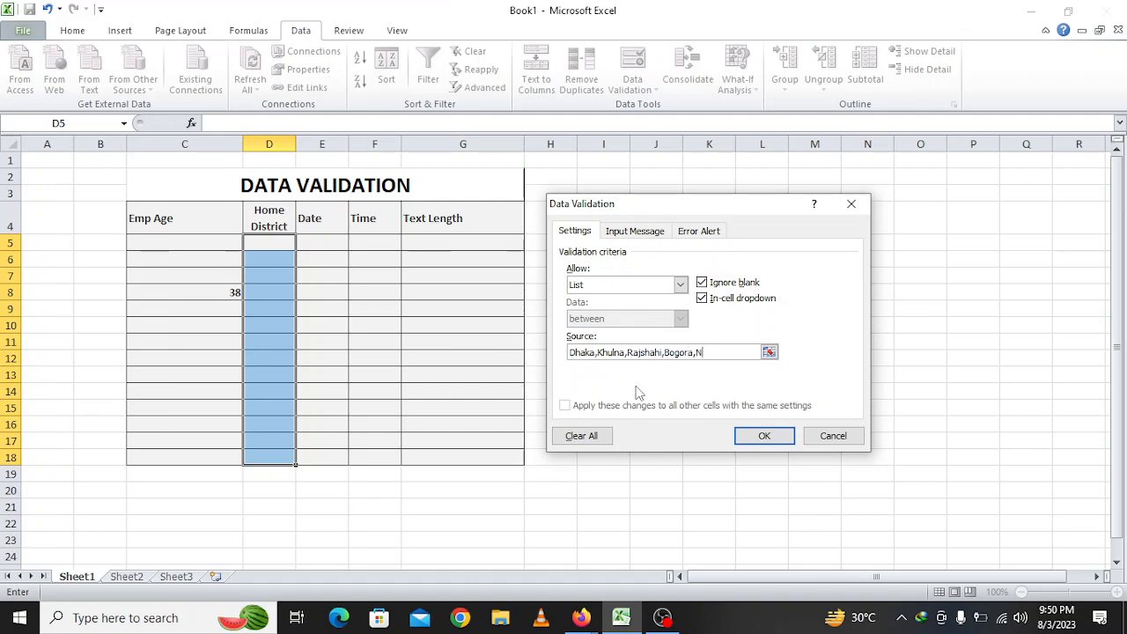
type("aogaon")
type(",Sylhet")
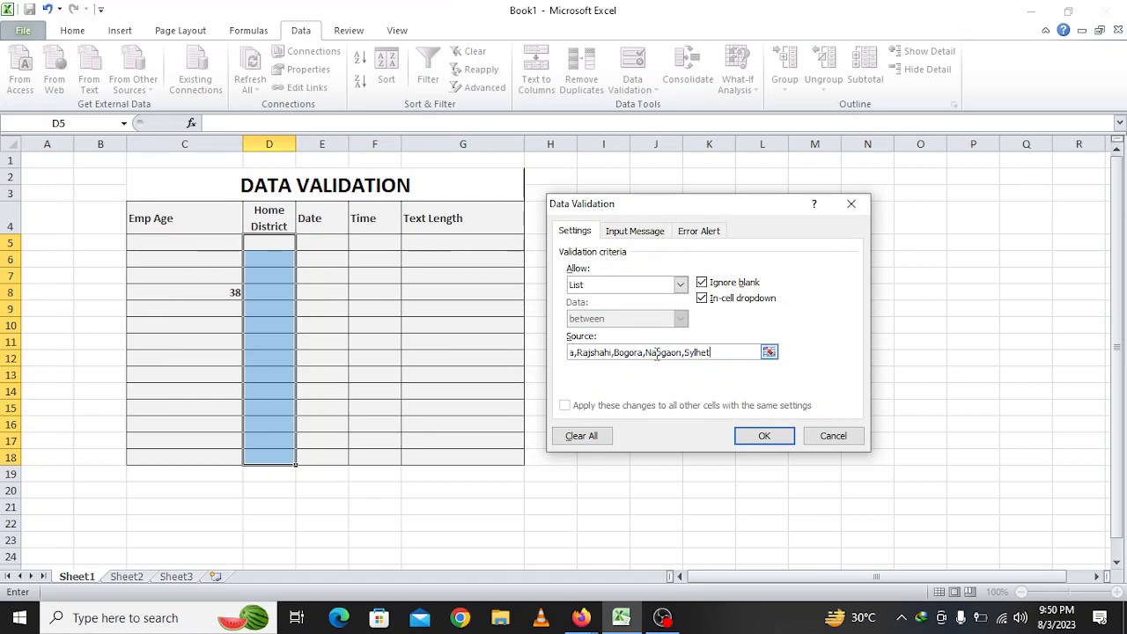
Apply the district list rule to the Home District cells D5:D18
left_click(764, 437)
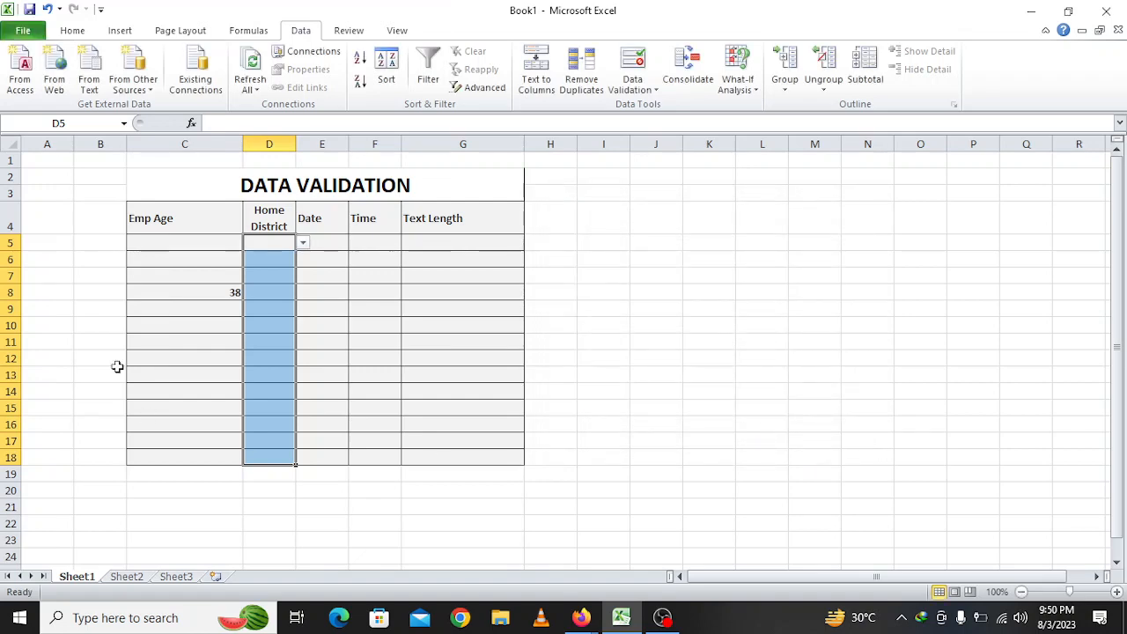
left_click(410, 339)
left_click(290, 240)
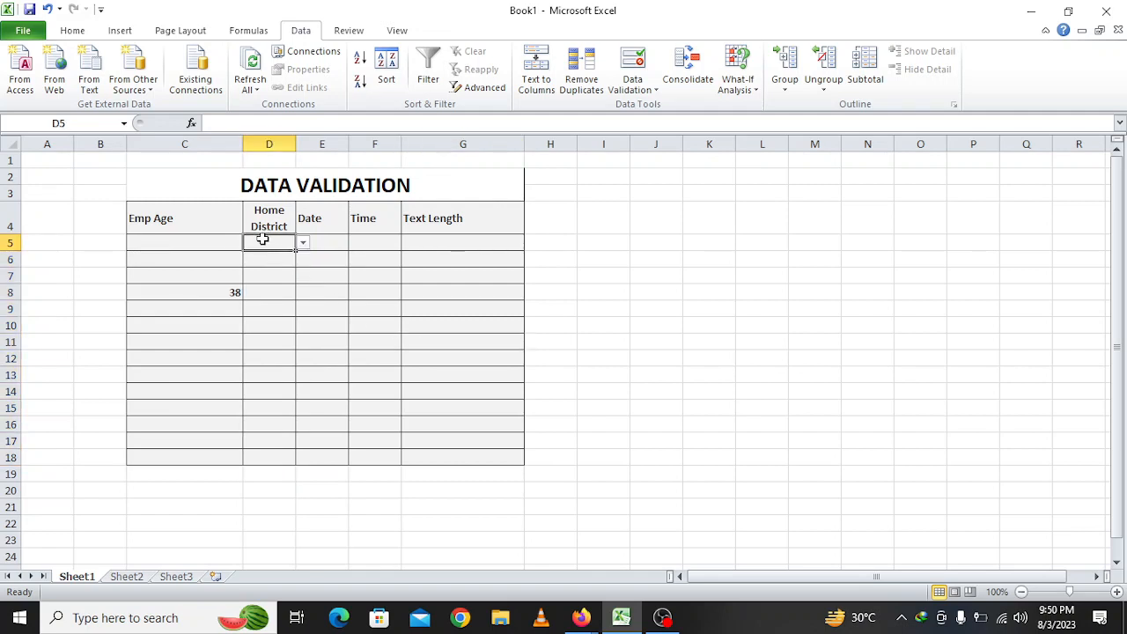
left_click_drag(262, 241, 268, 453)
left_click(269, 454)
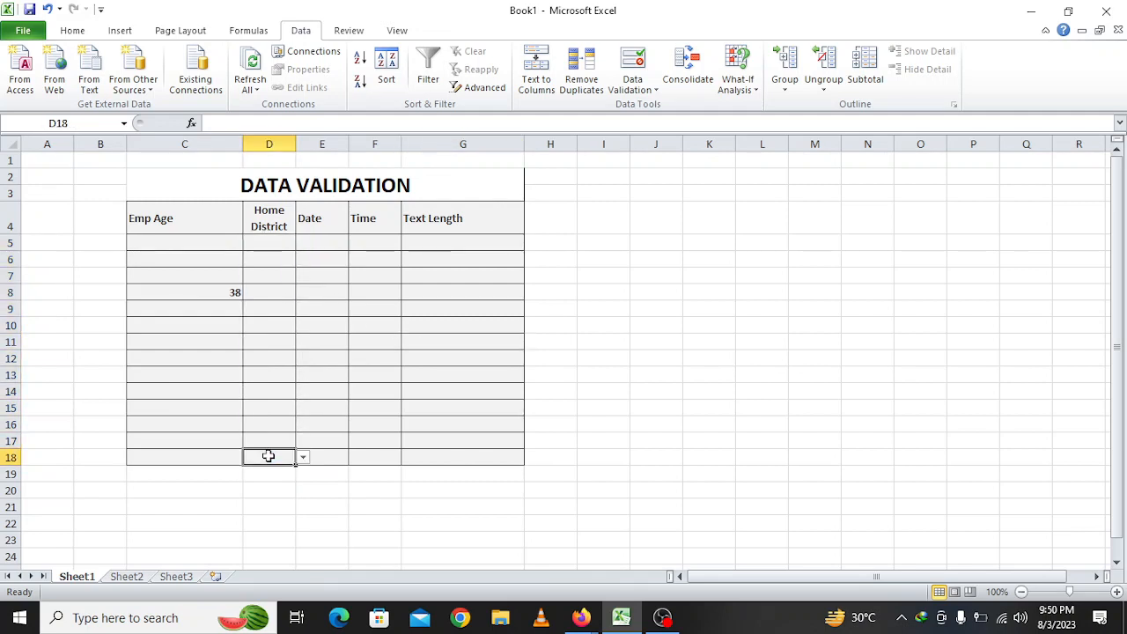
Pick Khulna for D17, Bogora for D12 and Khulna for D8 from the dropdowns
left_click(282, 439)
left_click(302, 442)
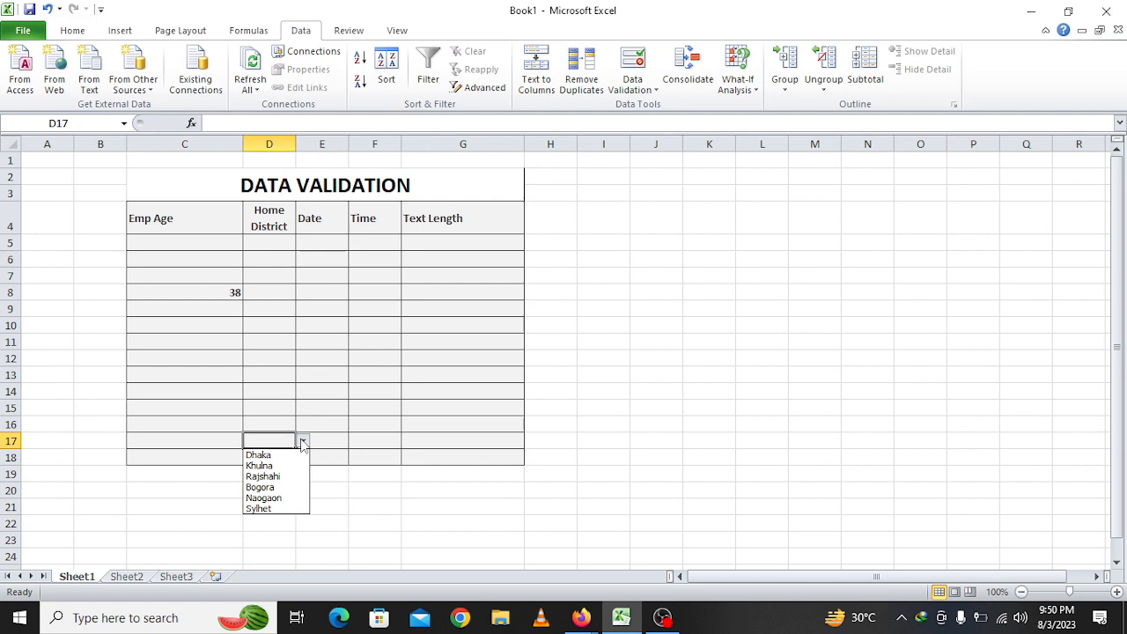
left_click(264, 464)
left_click(286, 361)
left_click(302, 359)
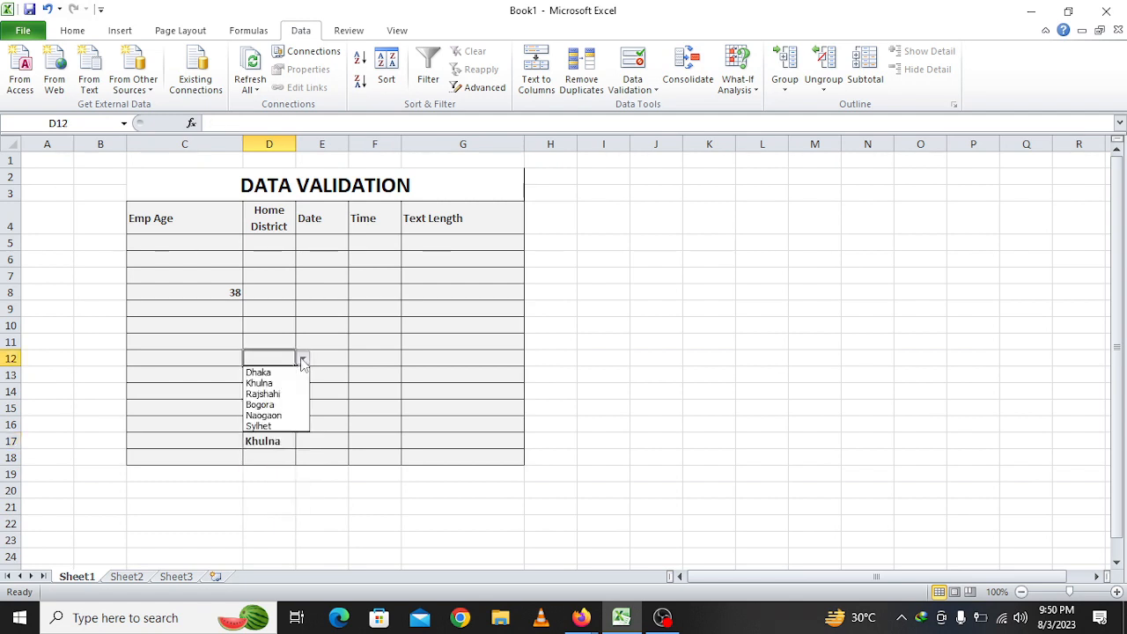
left_click(264, 397)
left_click(264, 292)
left_click(302, 292)
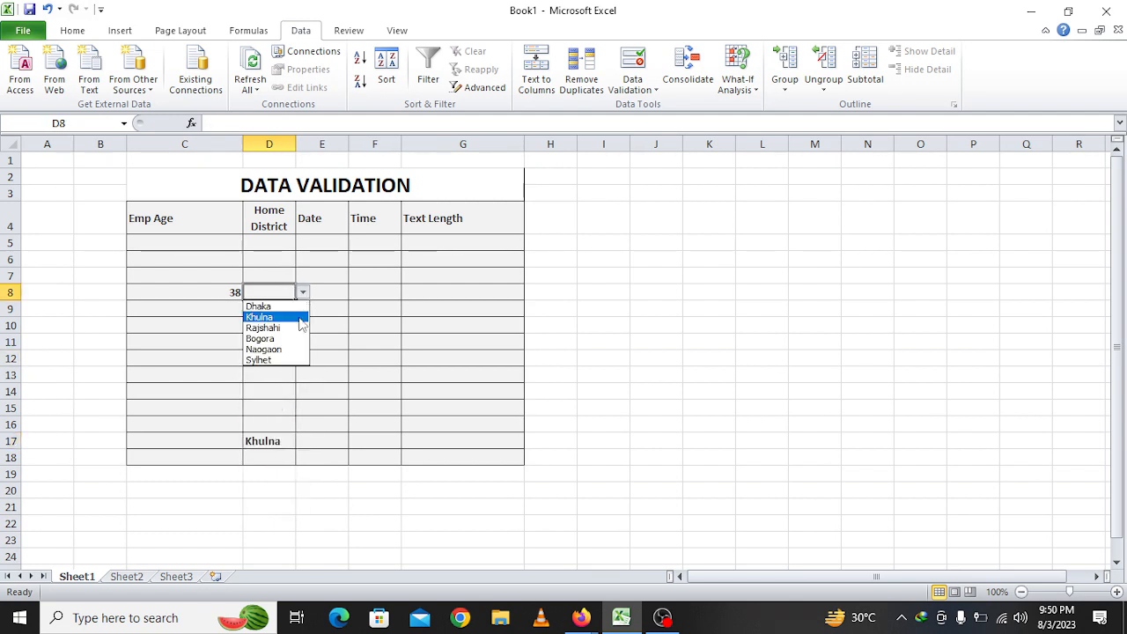
left_click(264, 317)
Pick Khulna for D5 and Naogaon for D14 from the district dropdowns
left_click(271, 244)
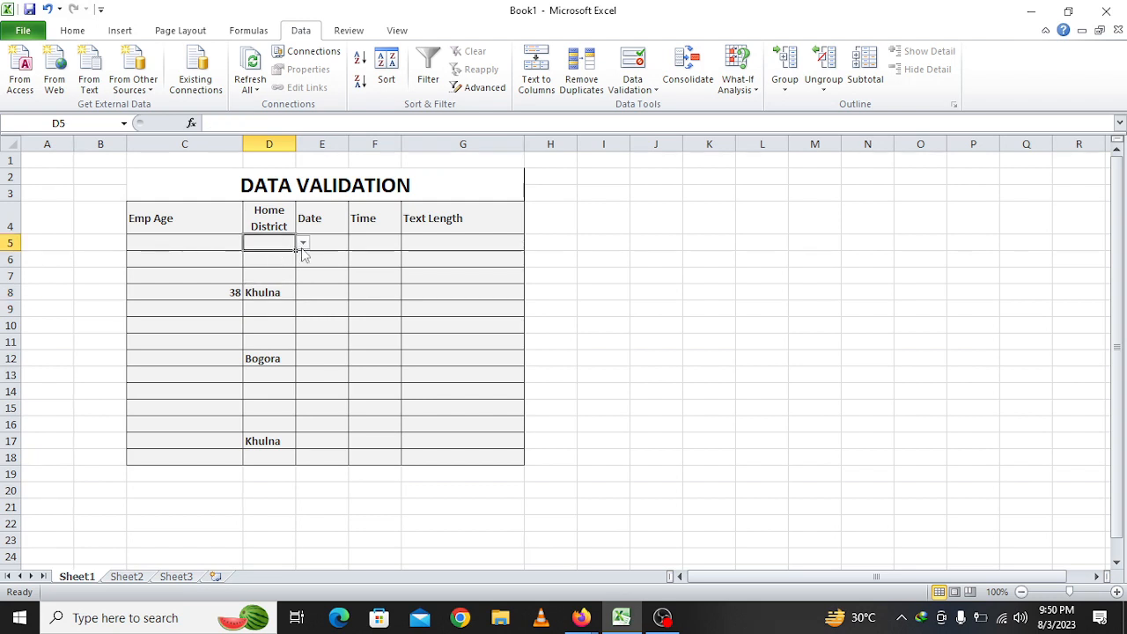
left_click(302, 243)
left_click(263, 266)
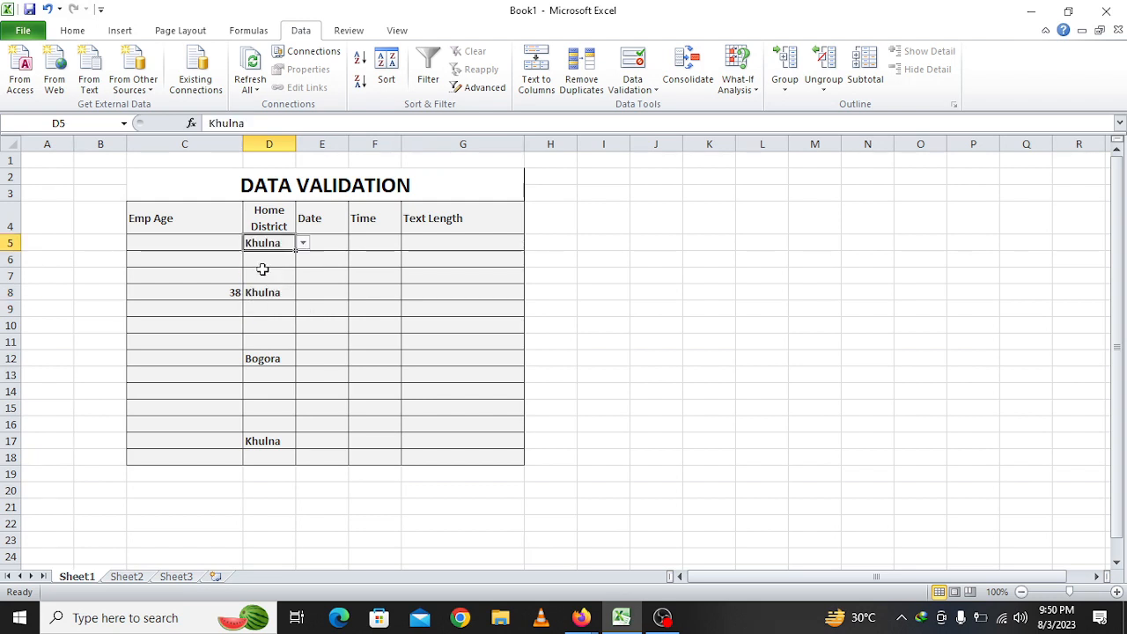
left_click(266, 391)
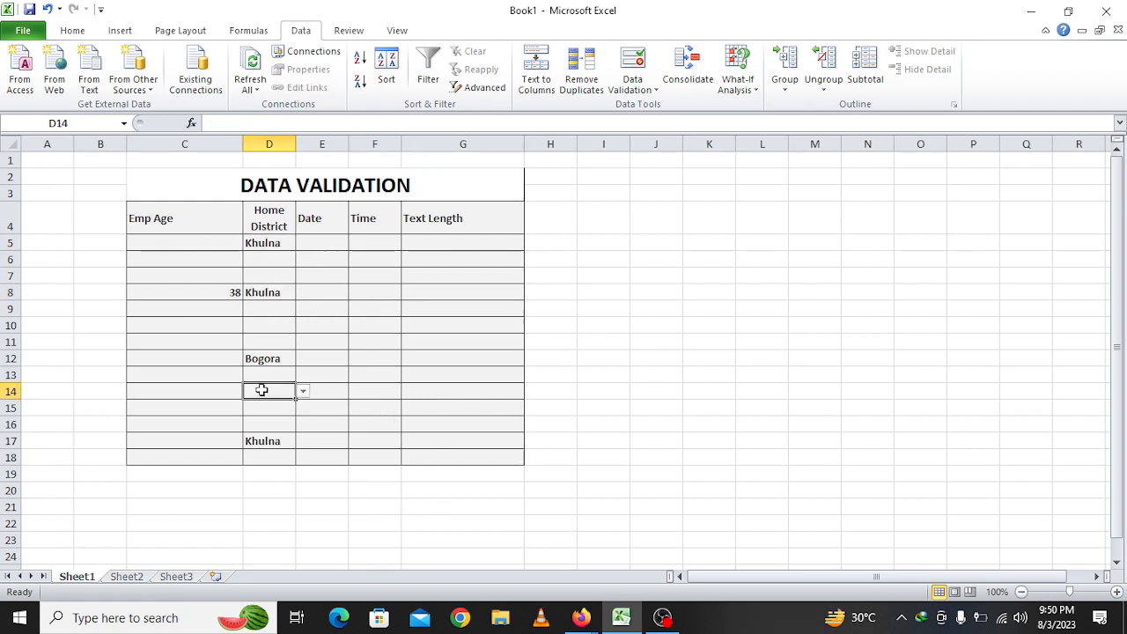
left_click(303, 392)
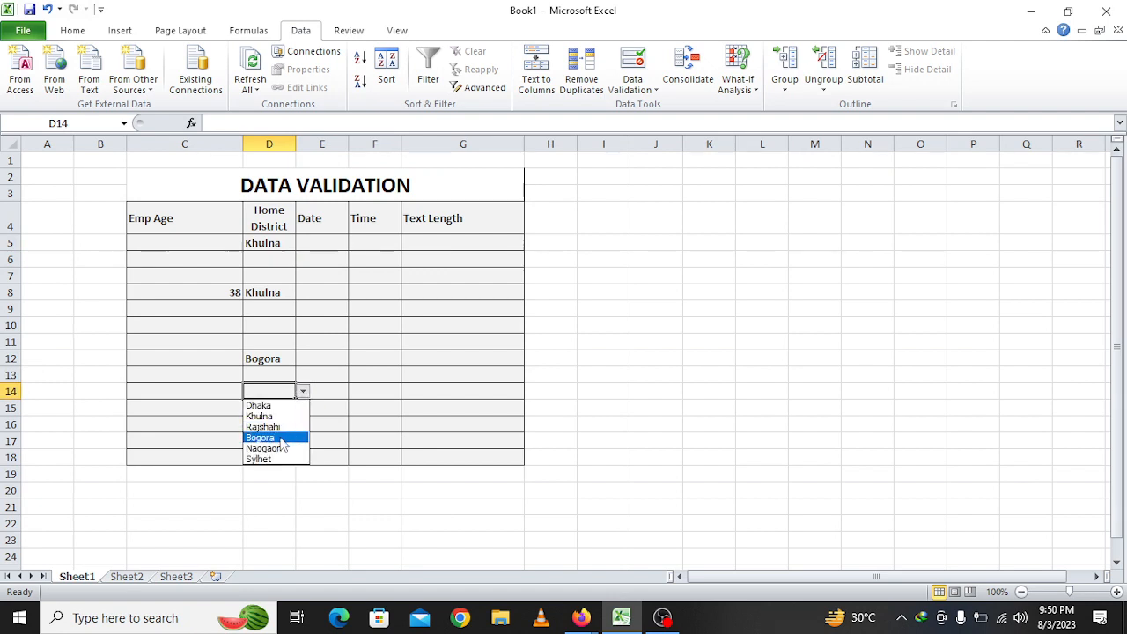
left_click(279, 437)
left_click(331, 356)
left_click(269, 396)
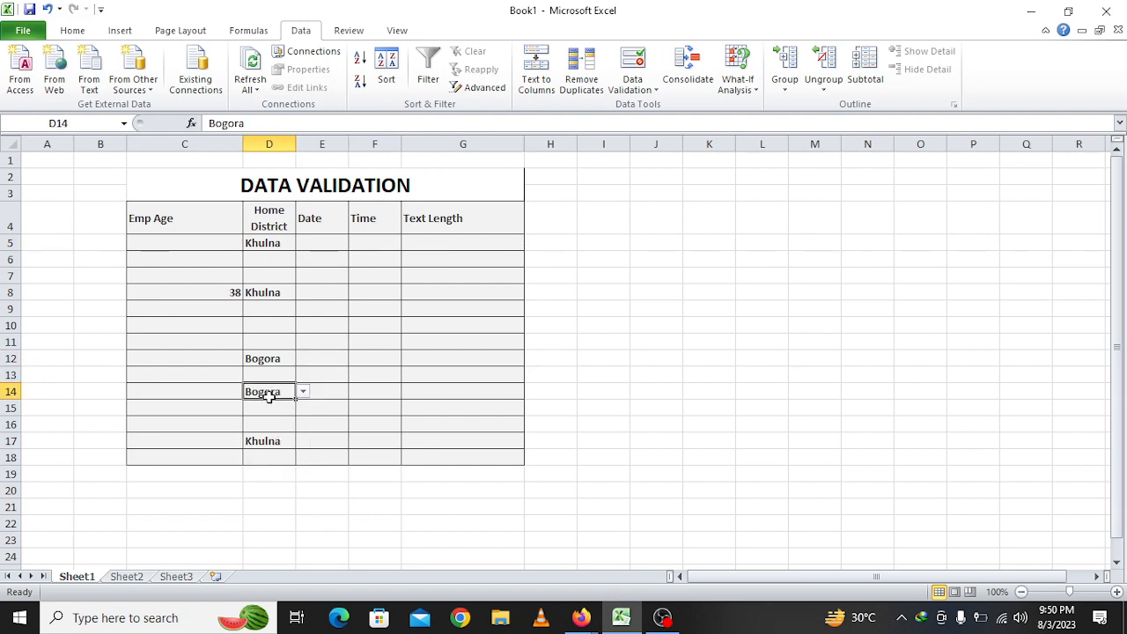
left_click(303, 393)
left_click(289, 448)
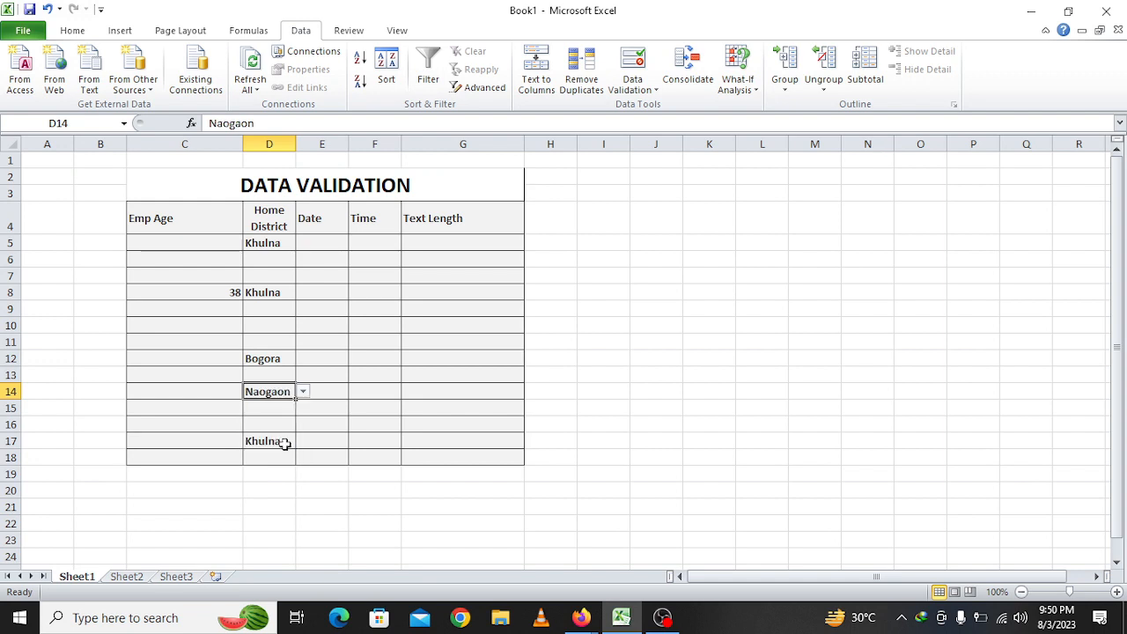
left_click(326, 273)
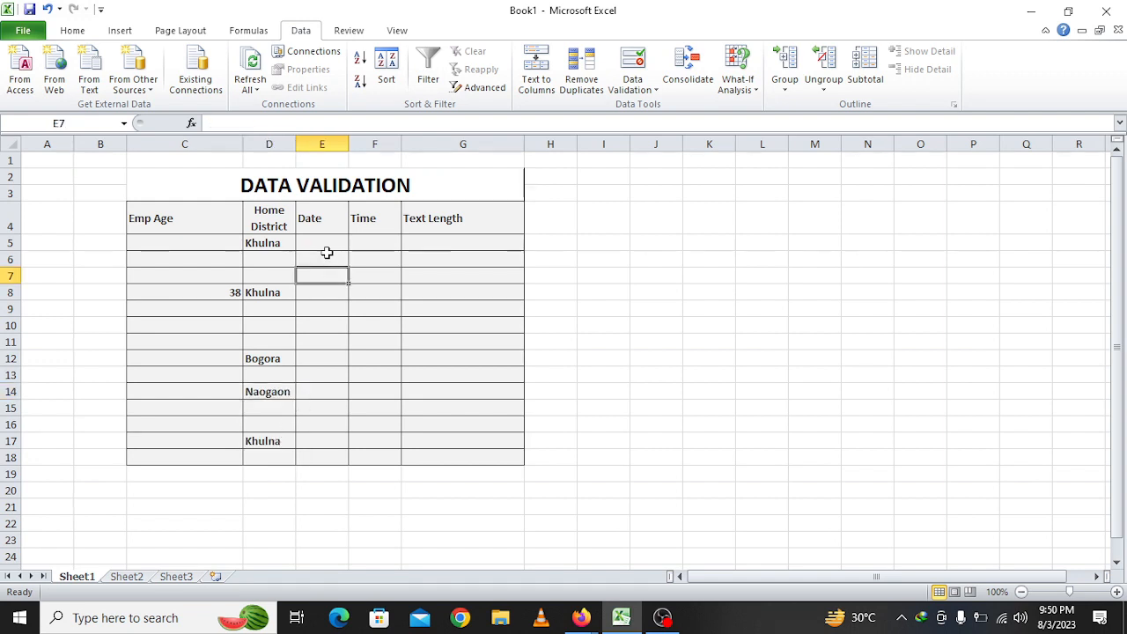
Centre-align the Date, Time and Text Length headings in E4:G4
left_click_drag(327, 245, 340, 455)
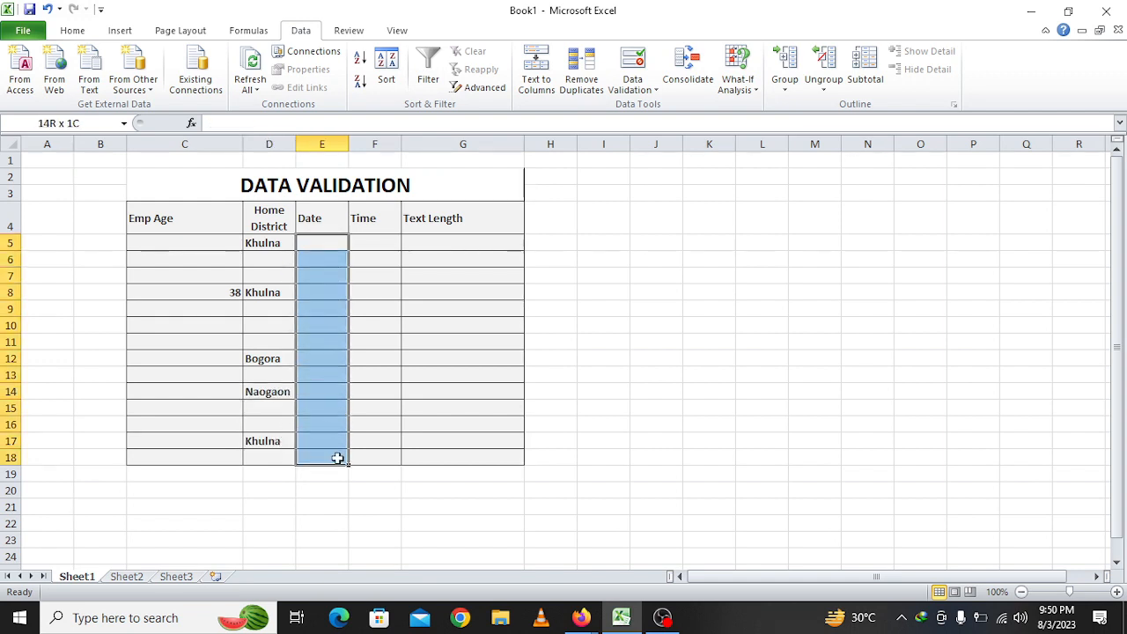
left_click_drag(315, 228, 465, 231)
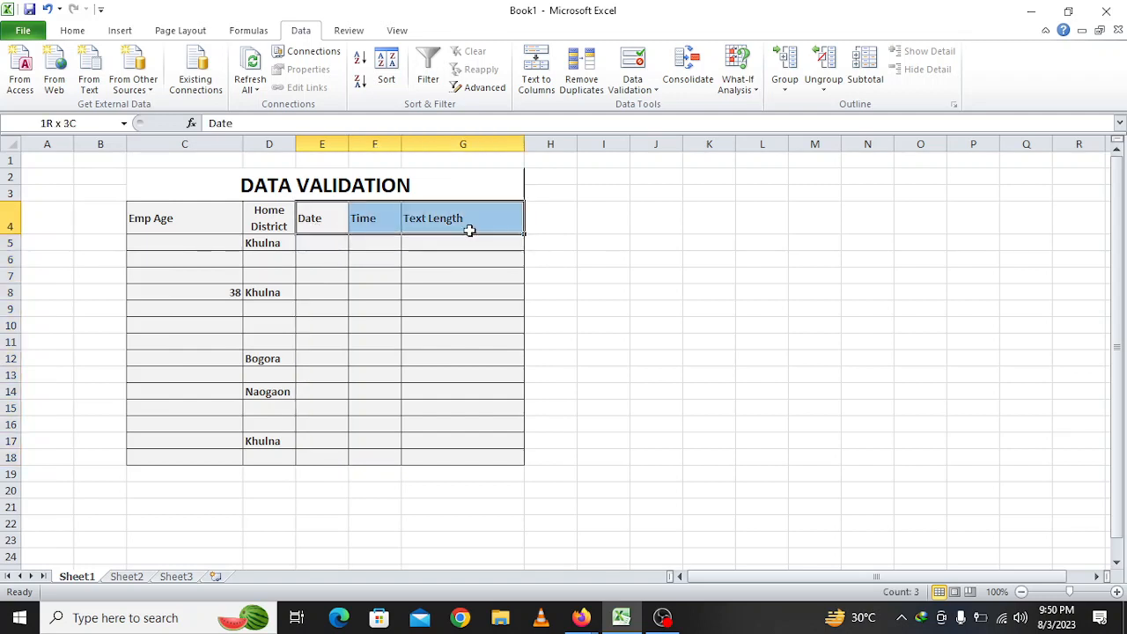
left_click(78, 35)
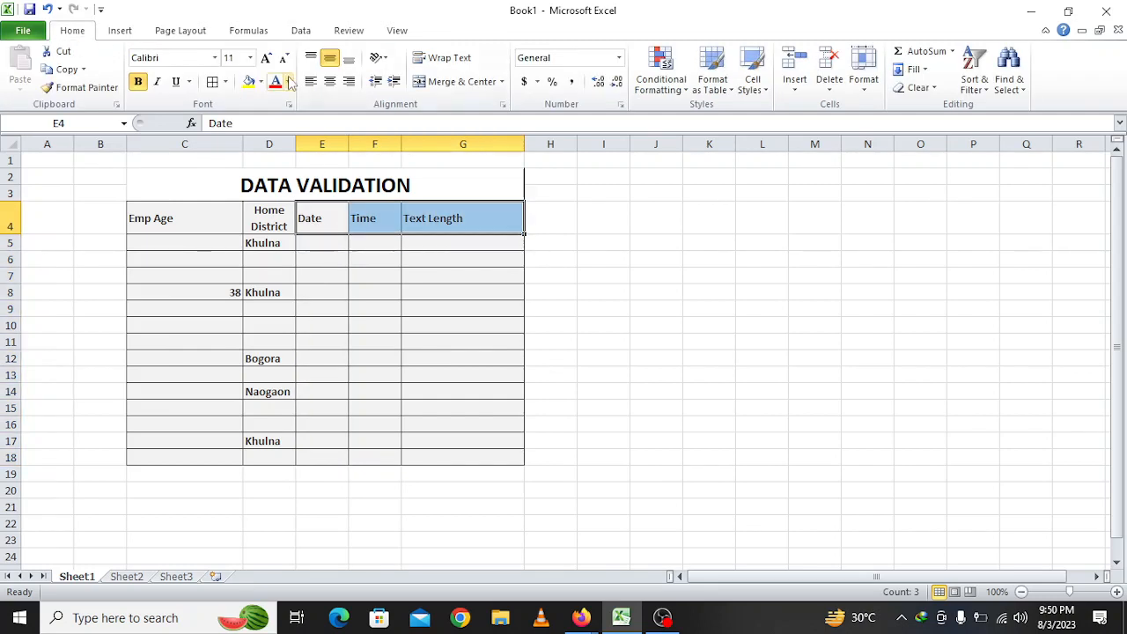
left_click(329, 82)
left_click(331, 273)
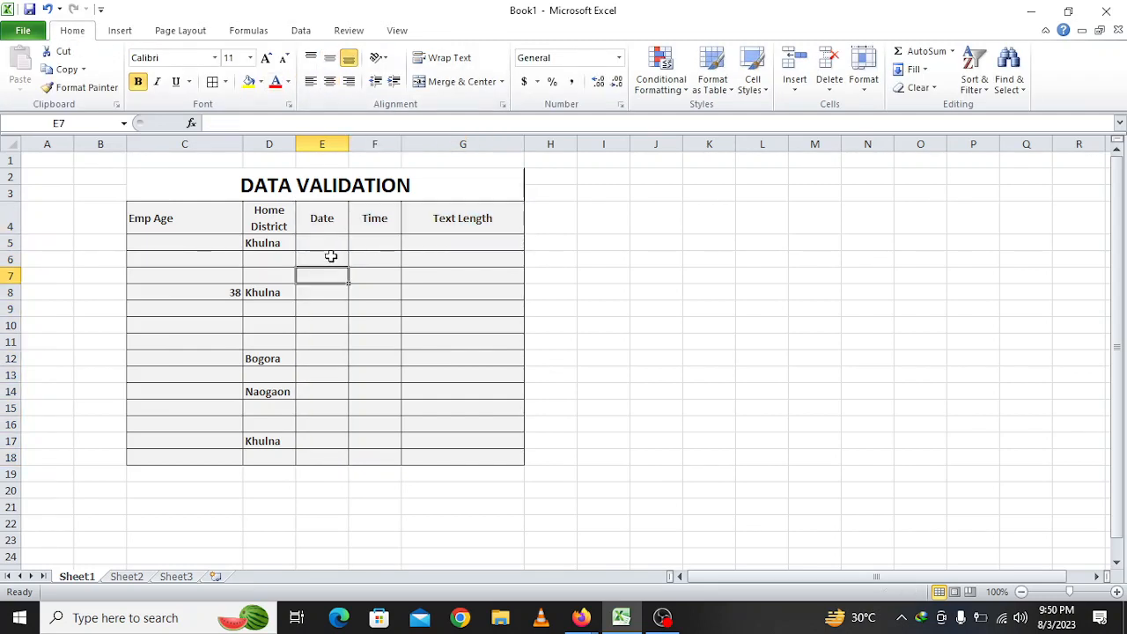
left_click(333, 243)
left_click_drag(333, 243, 326, 460)
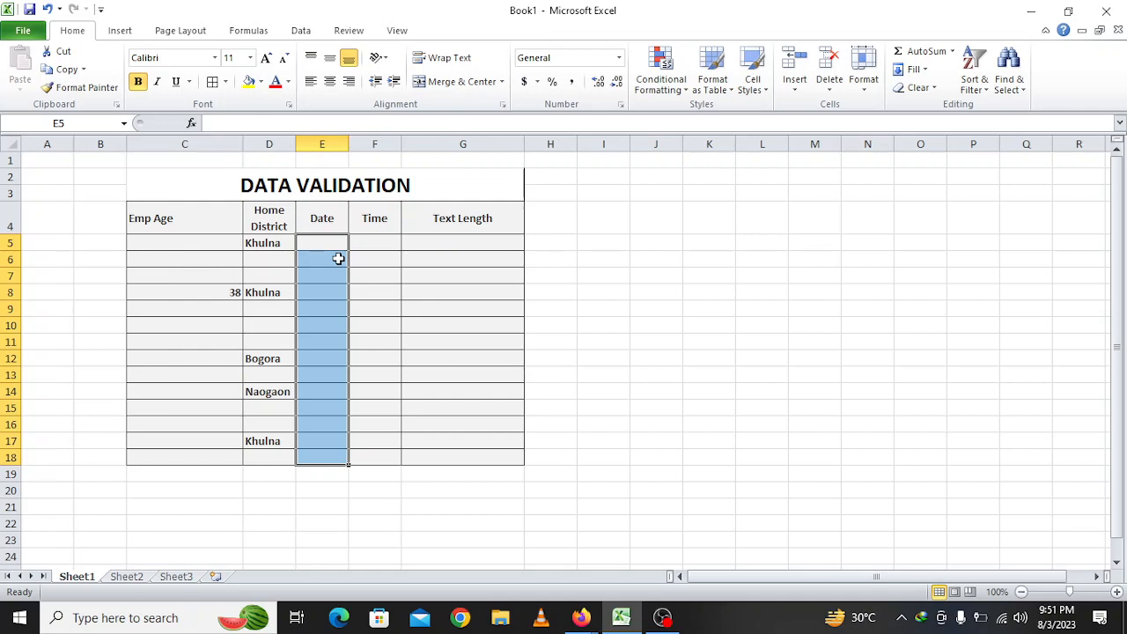
Change the E4 heading from Date to Date Of Birth
left_click(323, 219)
double_click(324, 220)
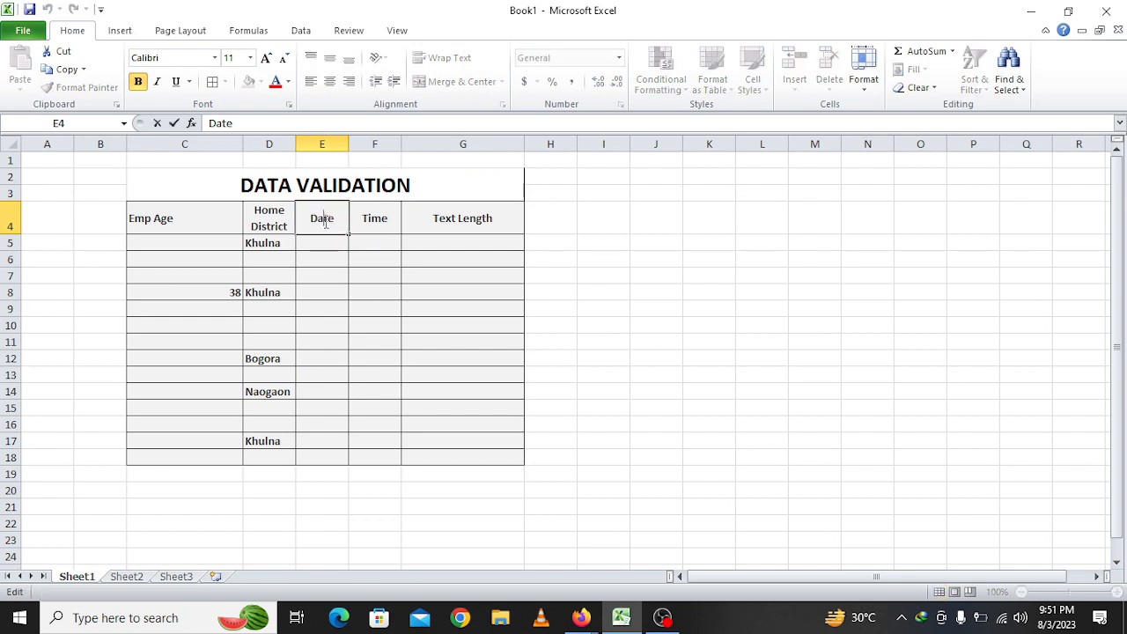
left_click(306, 221)
type("Join")
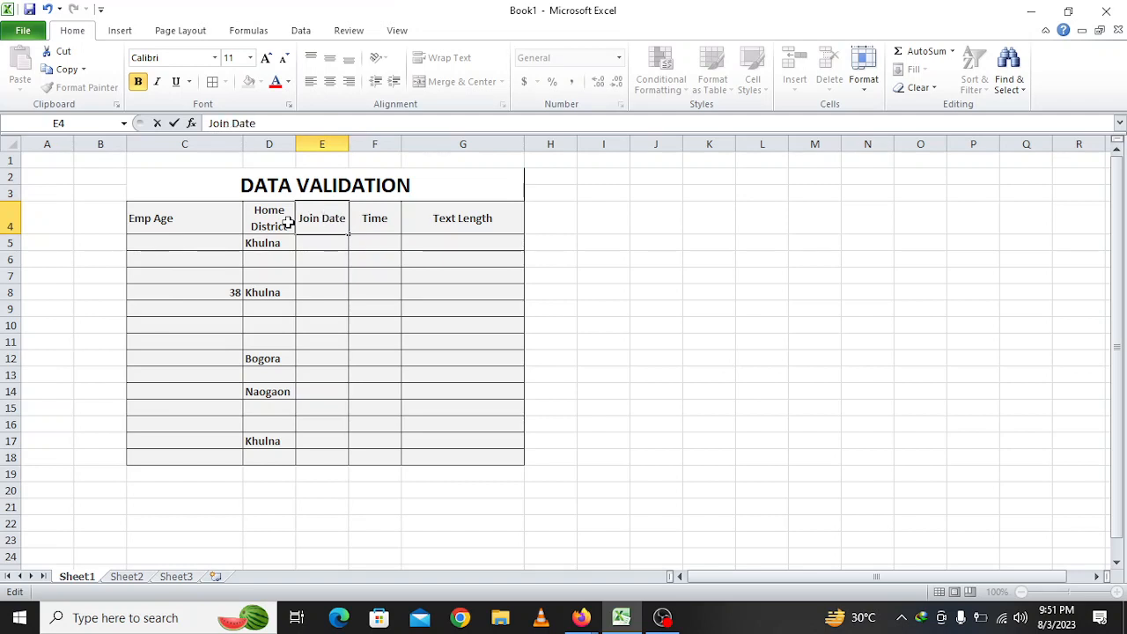
key("Delete")
key("Delete")
key("Delete")
key("Delete")
key("BackSpace")
key("BackSpace")
key("BackSpace")
key("BackSpace")
key("BackSpace")
type("ate")
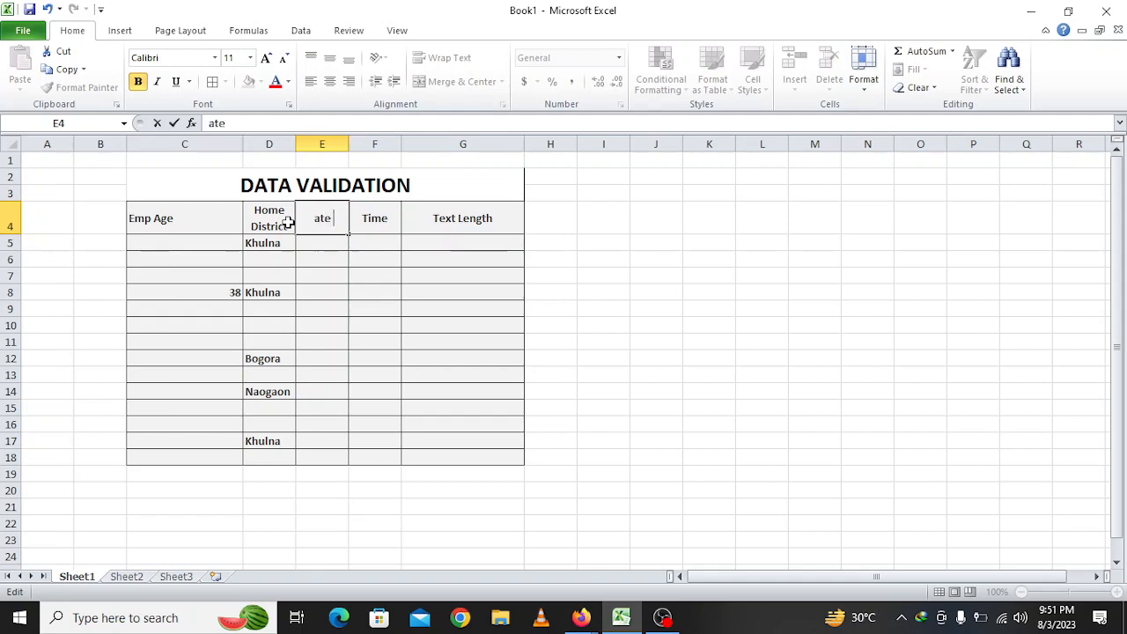
key("BackSpace")
key("BackSpace")
key("BackSpace")
type("Date")
type(" Of Bi")
type("rth")
key("Return")
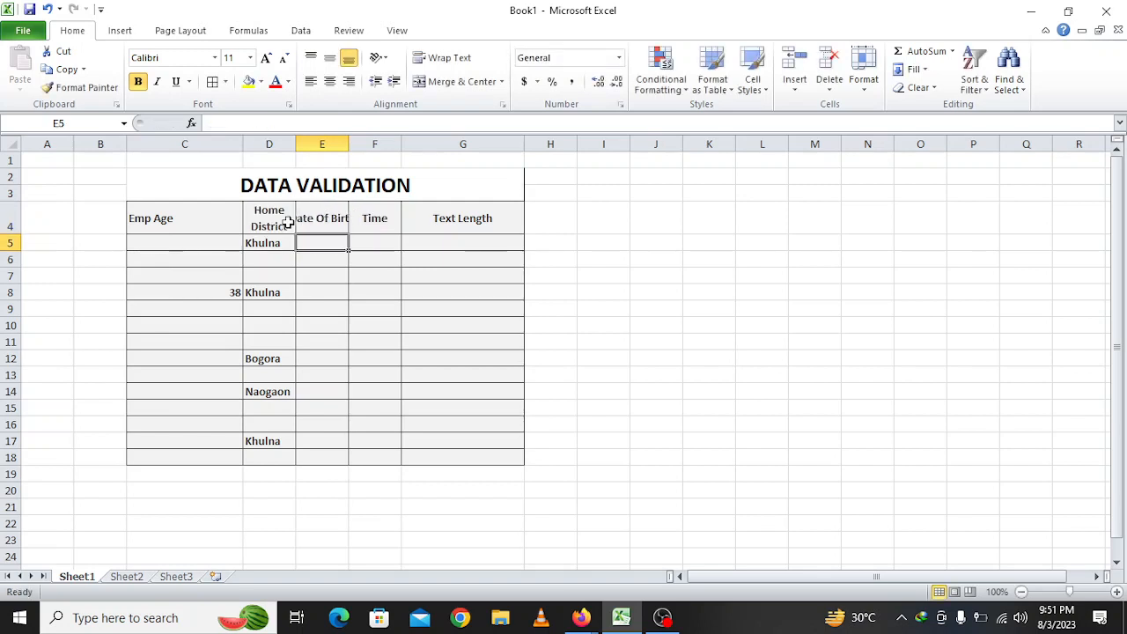
Widen column E so the Date Of Birth heading fits fully
left_click(326, 217)
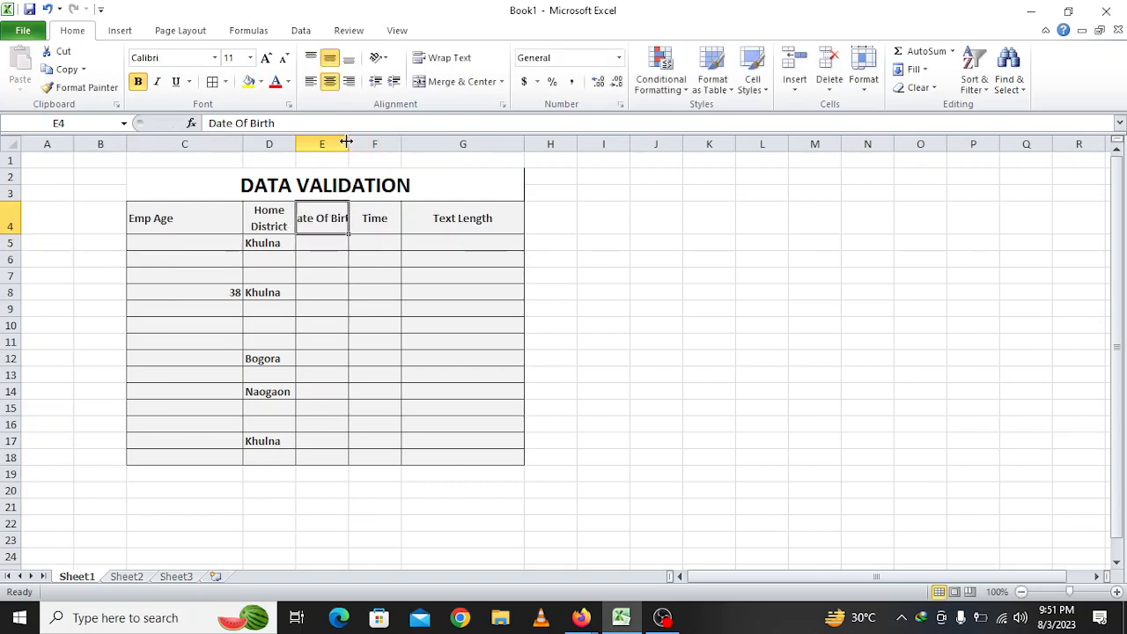
left_click_drag(349, 144, 387, 142)
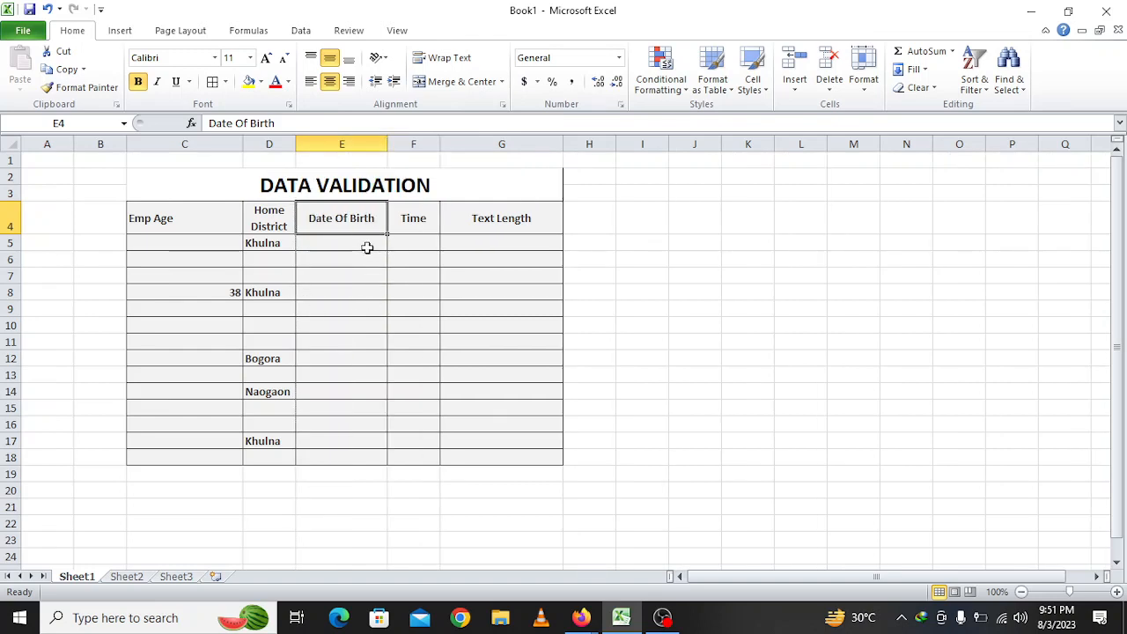
left_click_drag(362, 242, 367, 457)
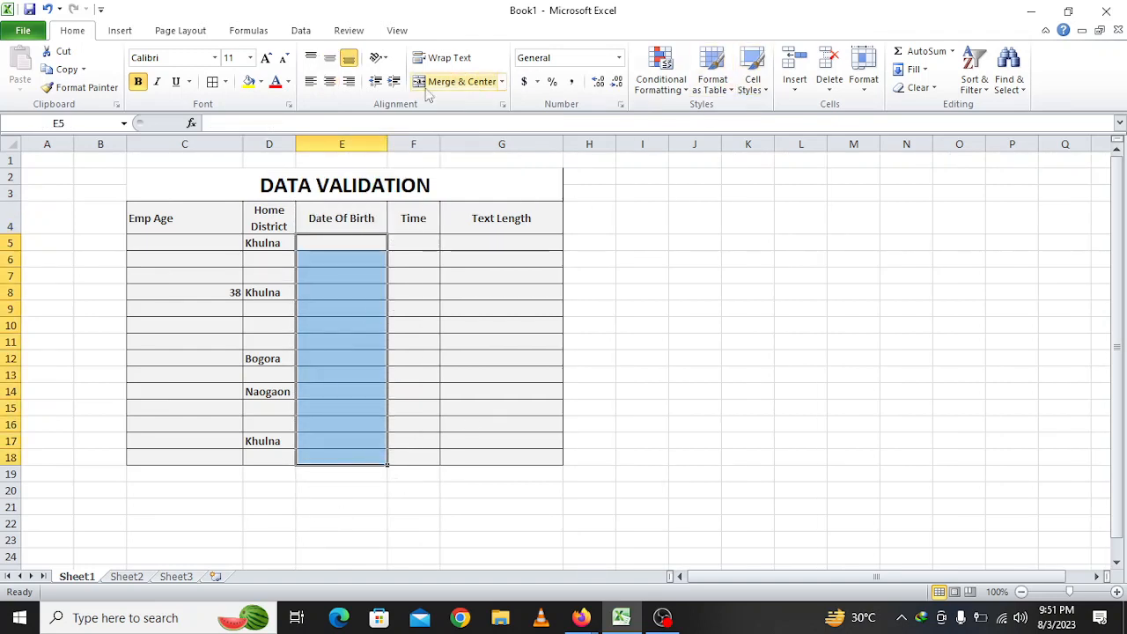
Allow only dates between 01/01/1960 and 01/01/2003 in the Date Of Birth cells E5:E18
left_click(302, 31)
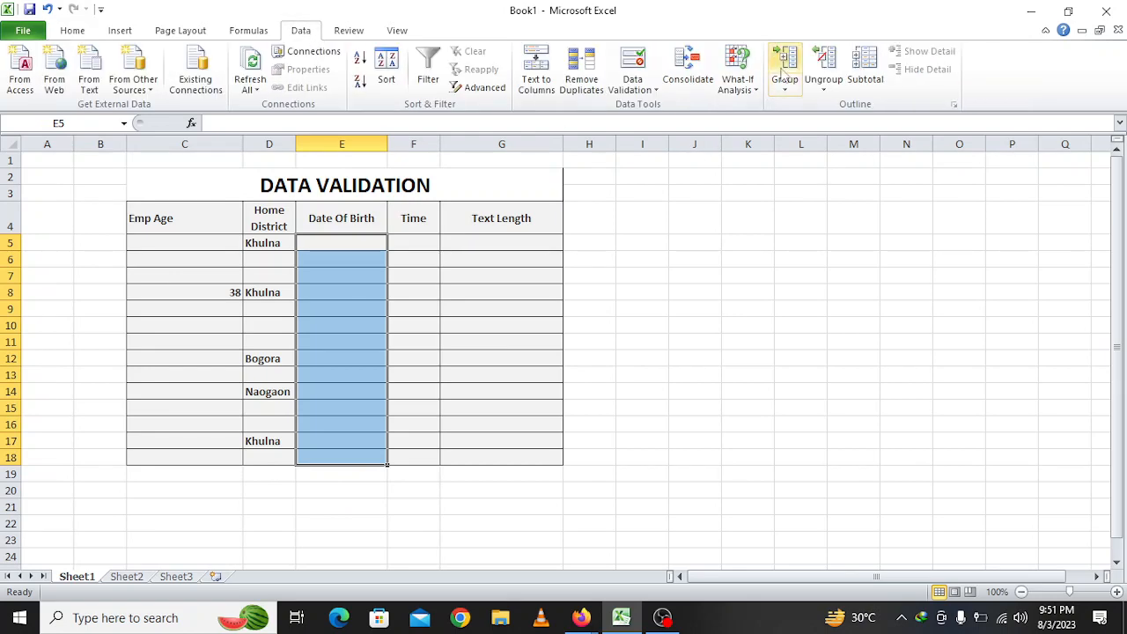
left_click(641, 62)
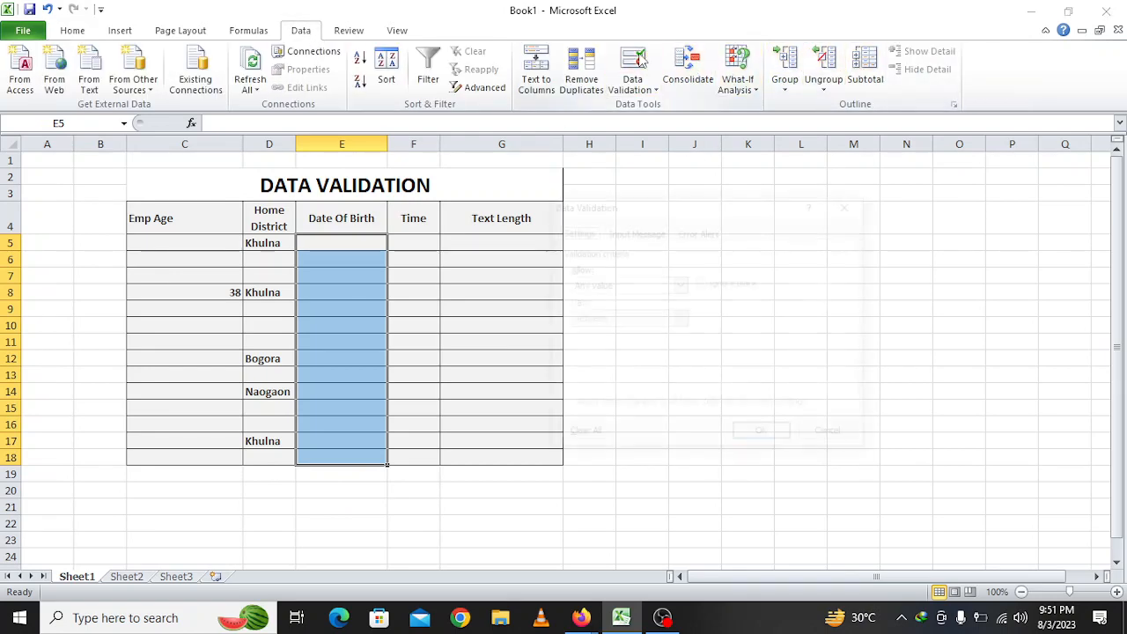
left_click_drag(641, 204, 674, 127)
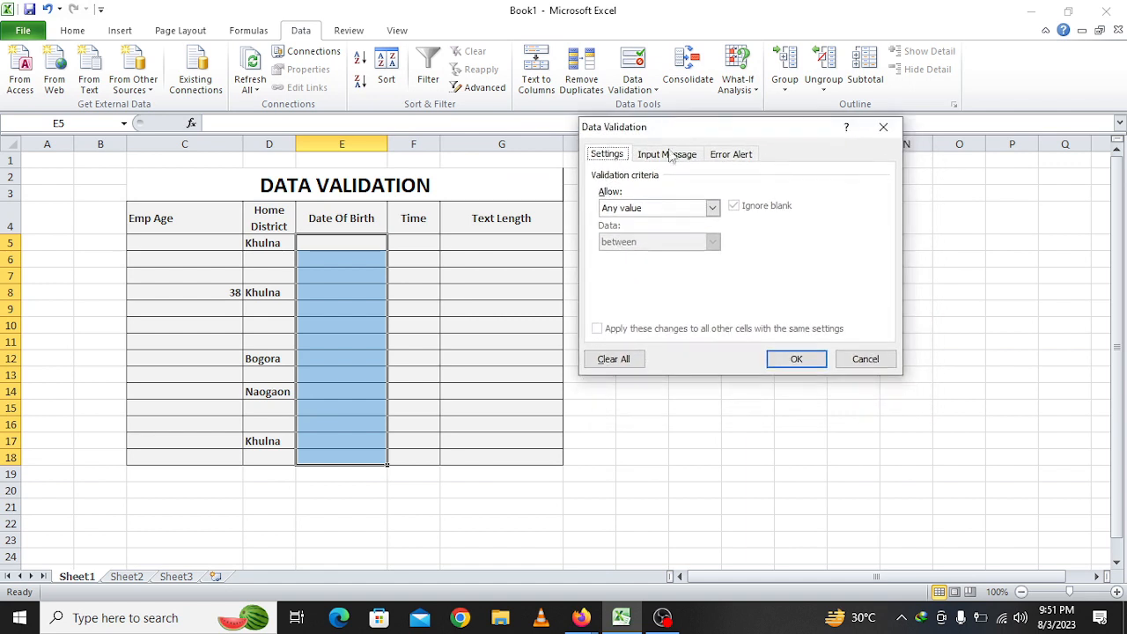
left_click(713, 208)
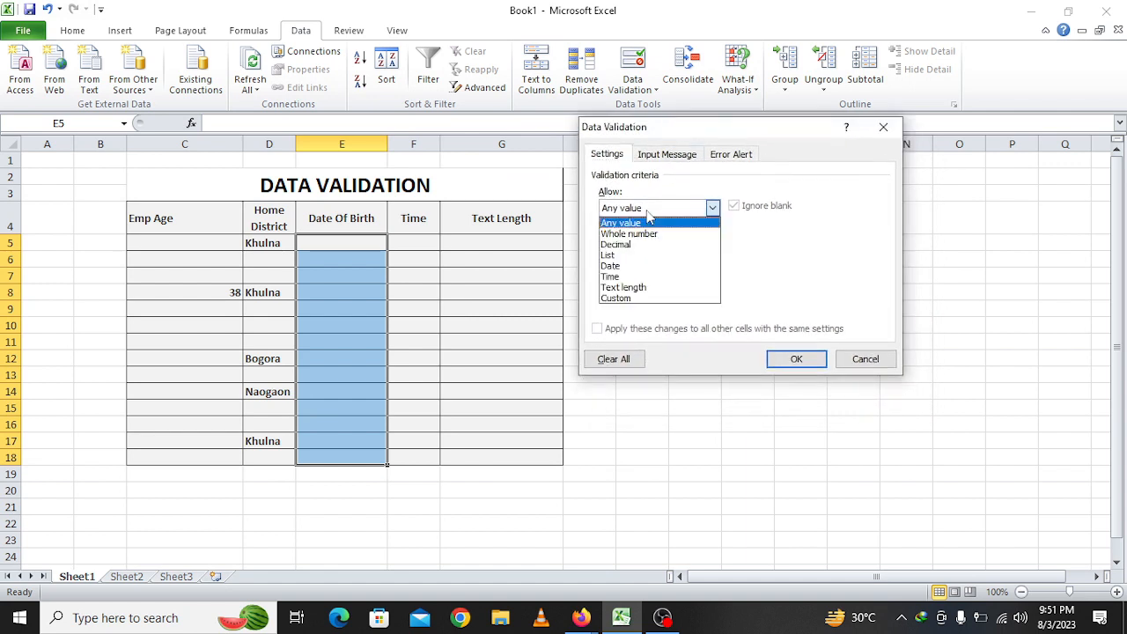
left_click(649, 268)
left_click(649, 275)
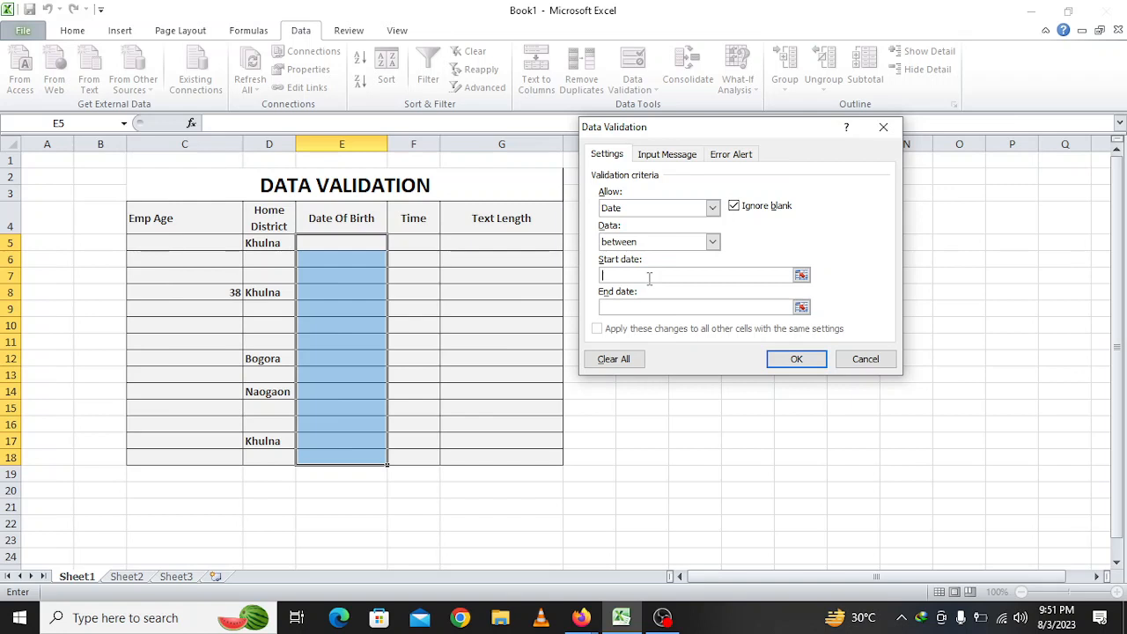
type("01/01/1960")
left_click(659, 305)
type("01")
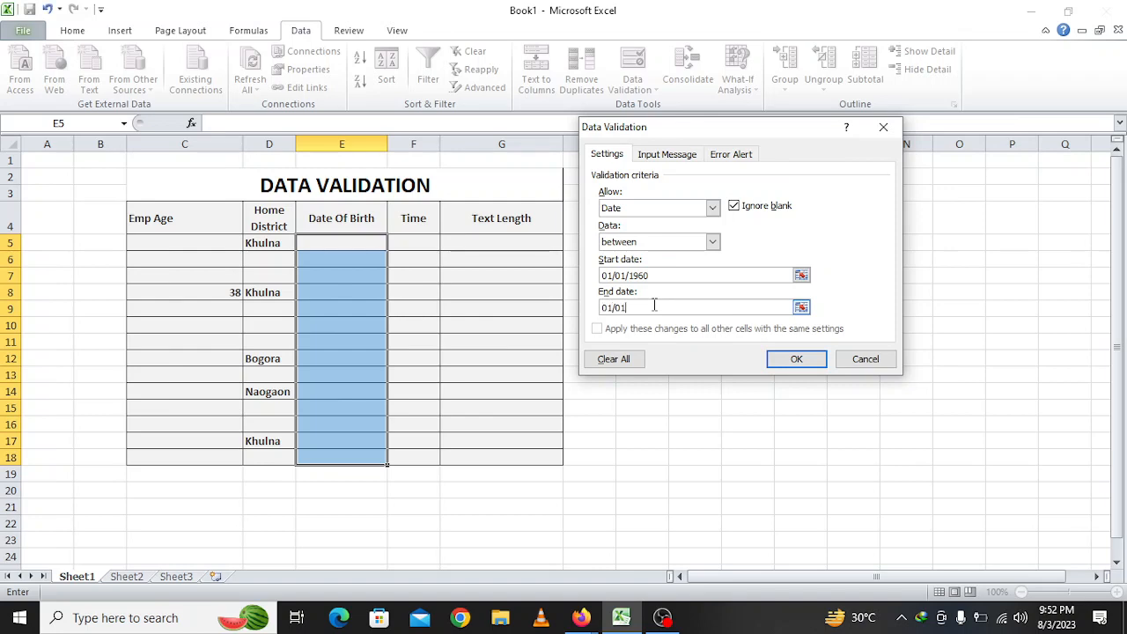
type("/01/2003")
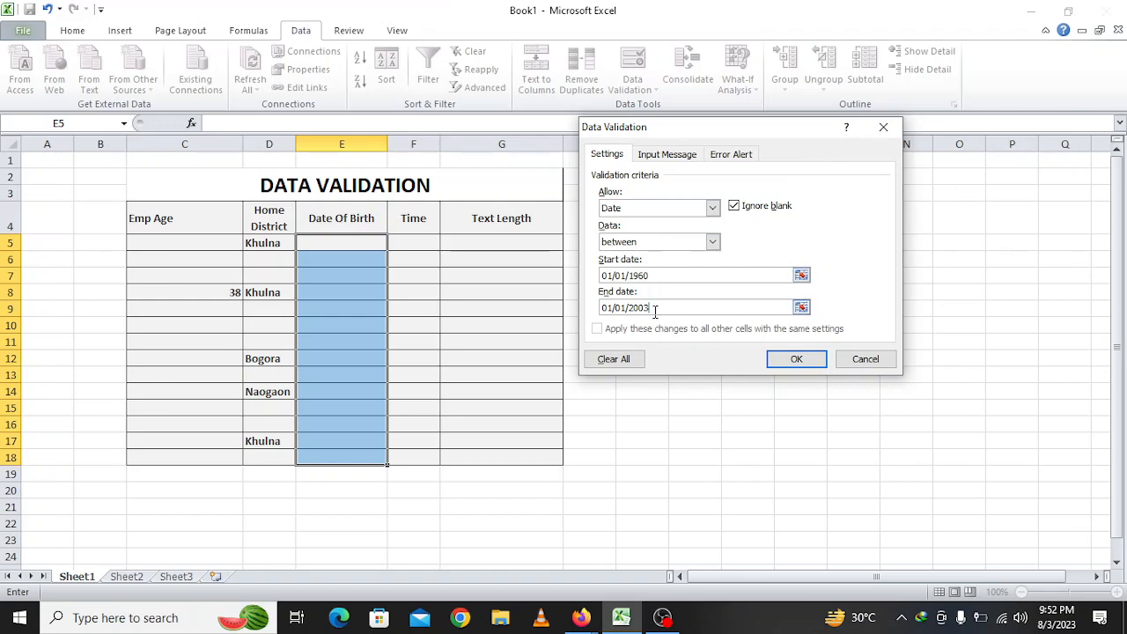
left_click(796, 363)
left_click(317, 264)
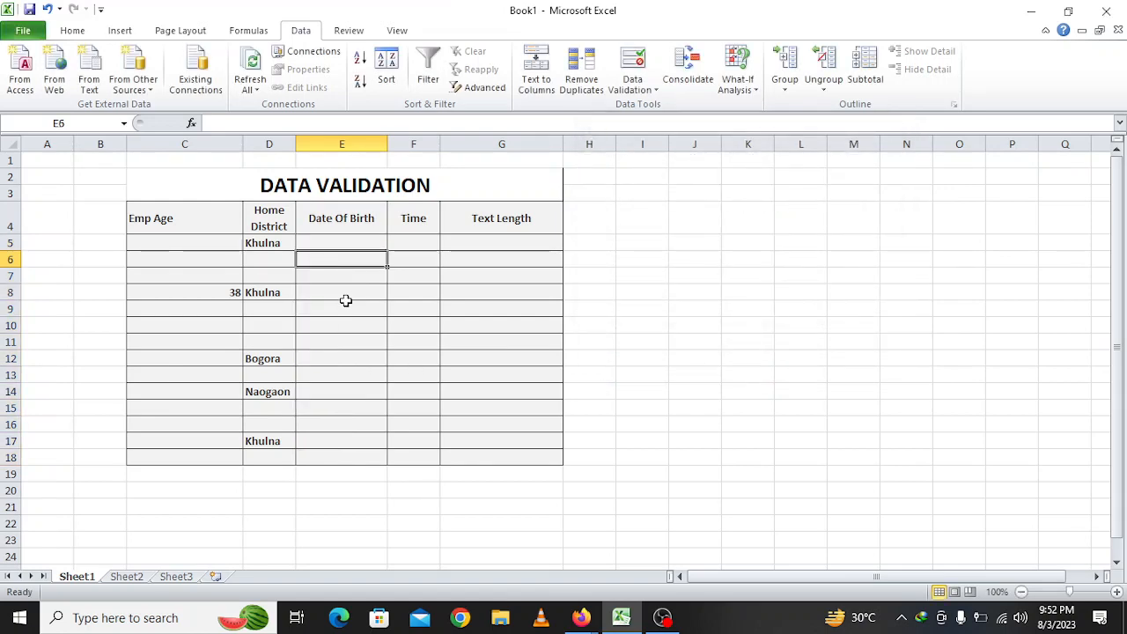
Try 01/01/2004 in E6, and after it is rejected, correct it to the accepted 01/01/2002
type("01")
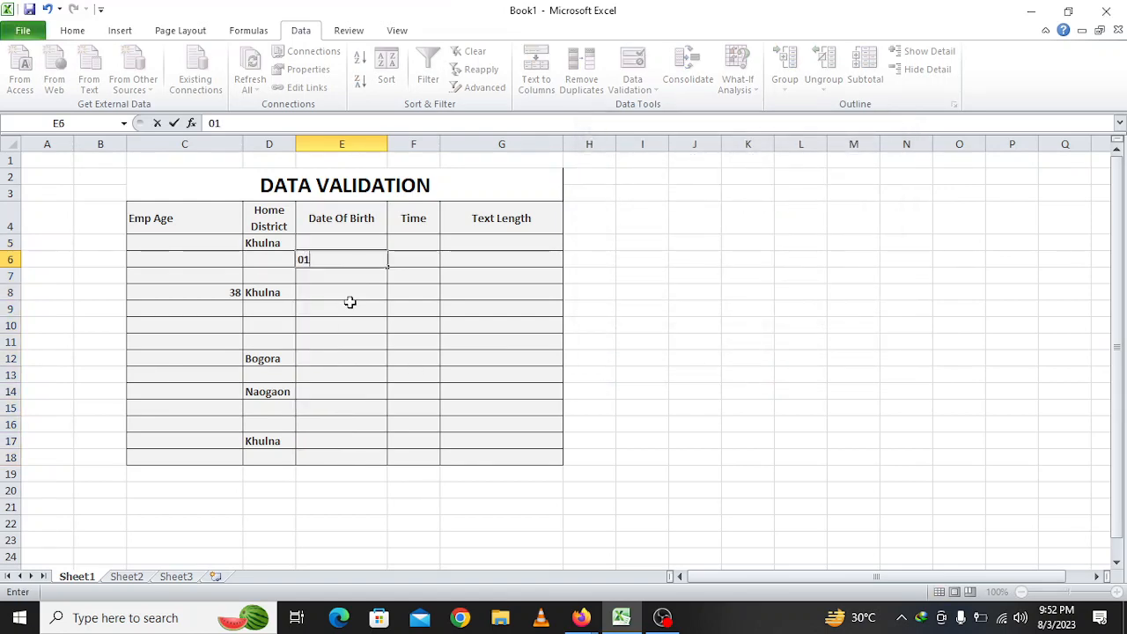
type("/01/2004")
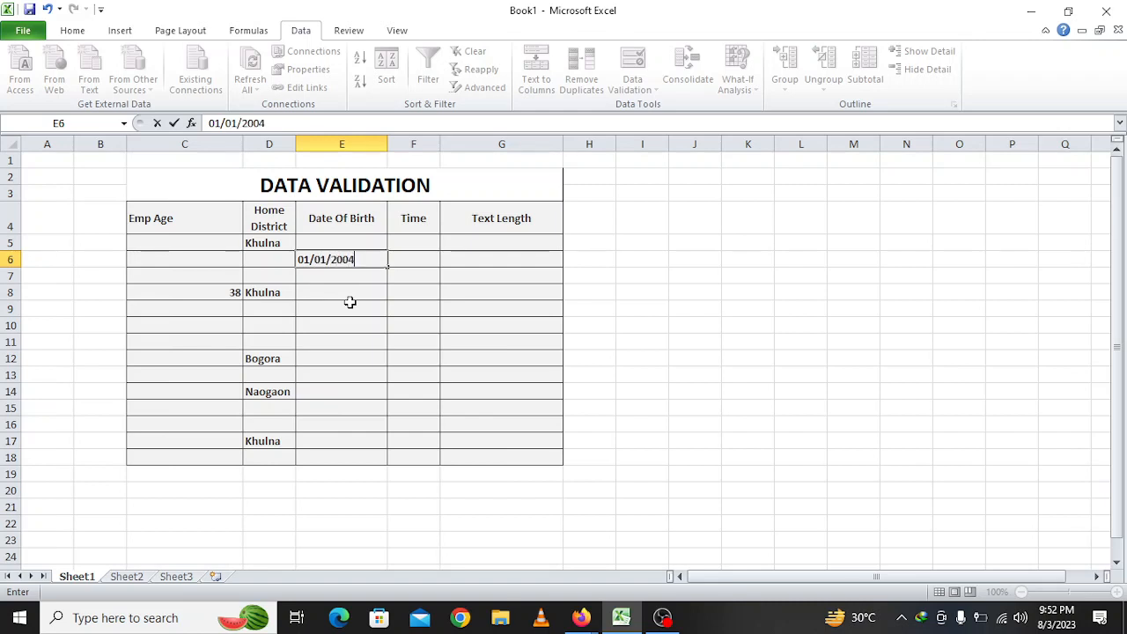
key("Return")
key("Return")
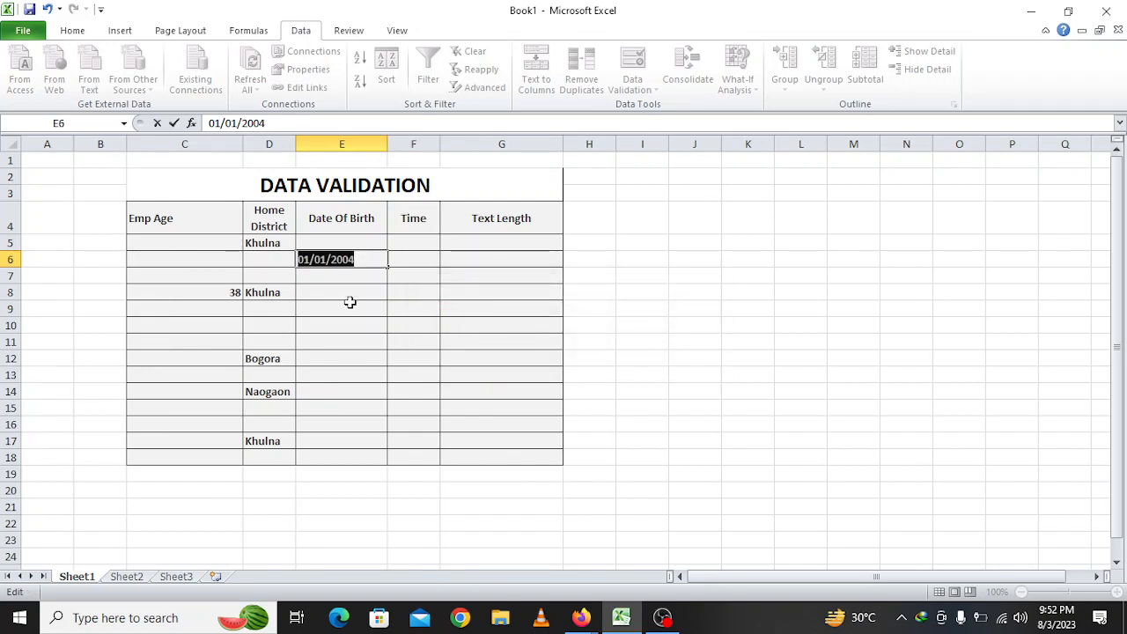
left_click(367, 259)
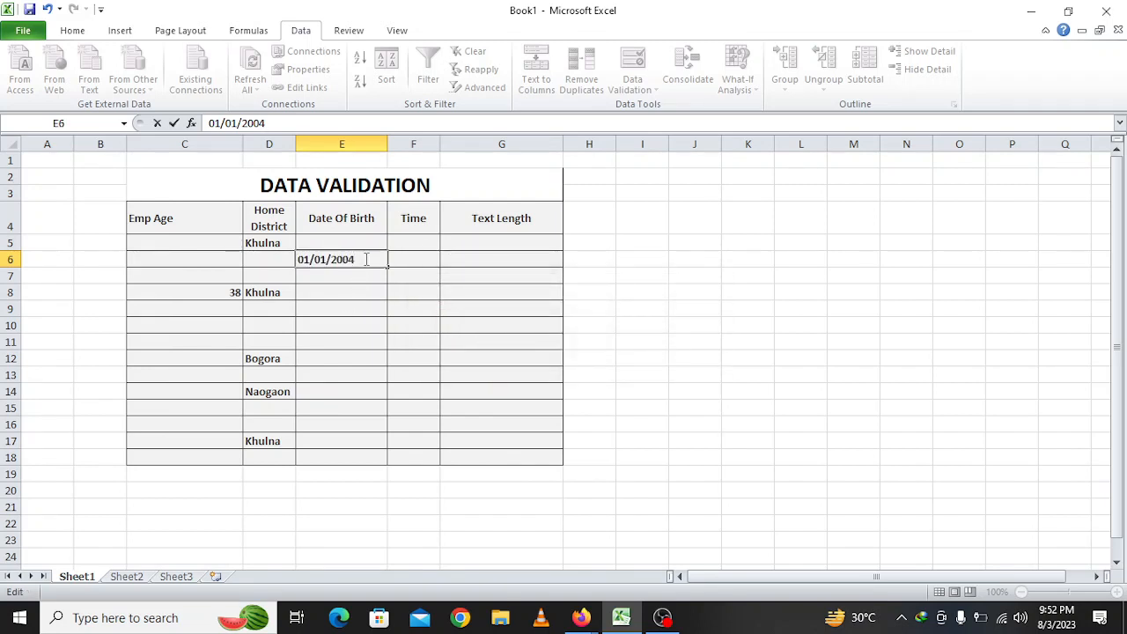
key("BackSpace")
type("2")
key("Return")
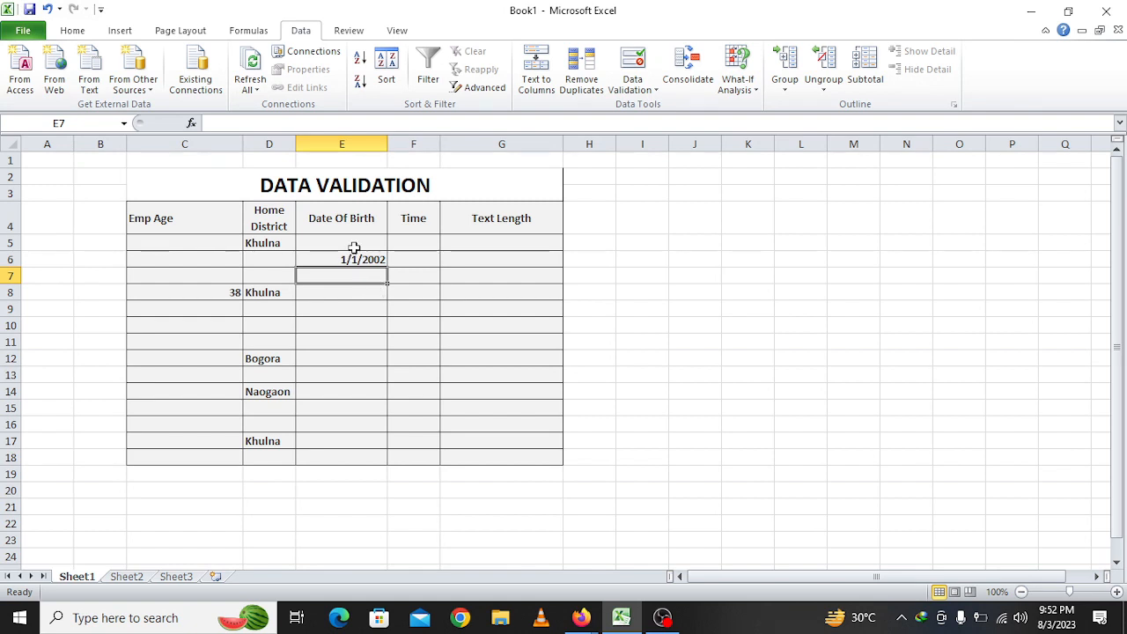
left_click_drag(408, 244, 417, 458)
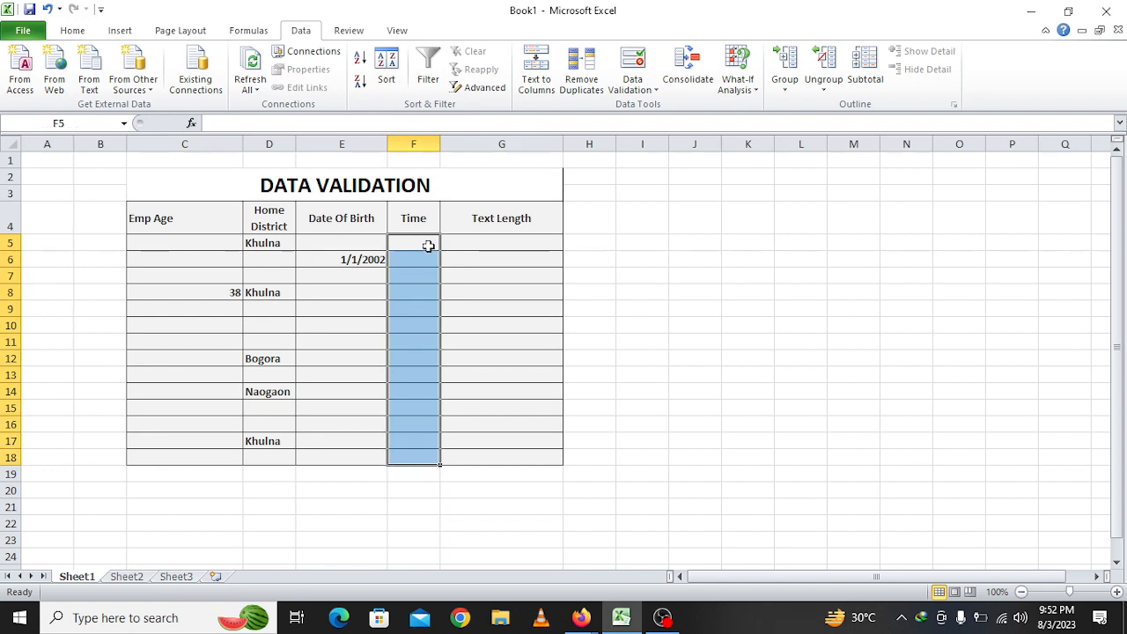
left_click(636, 70)
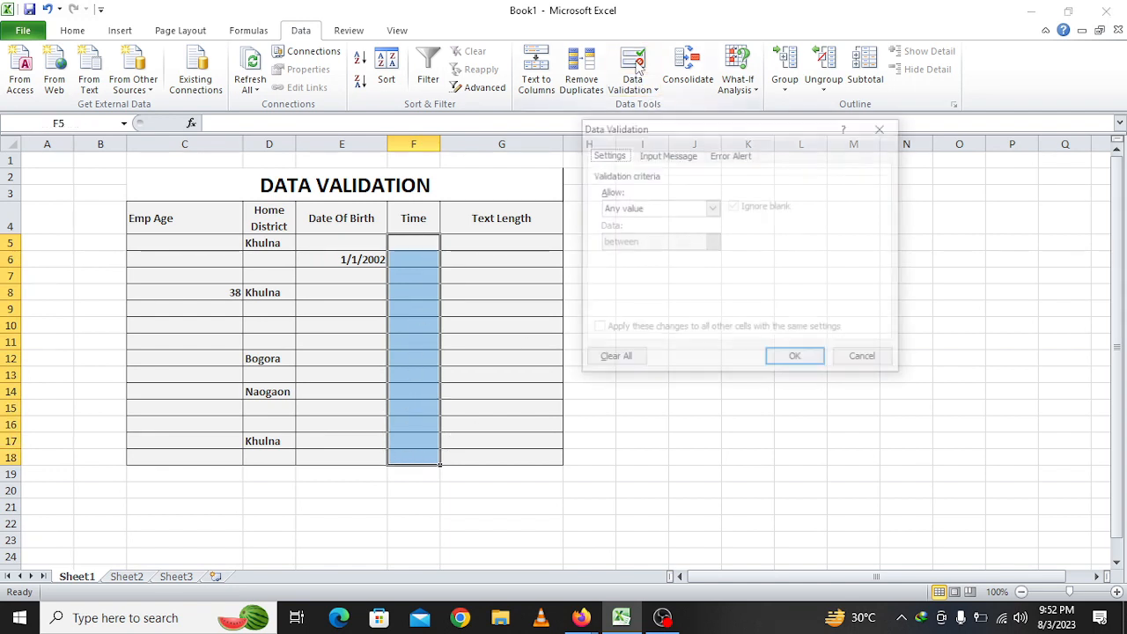
left_click(711, 208)
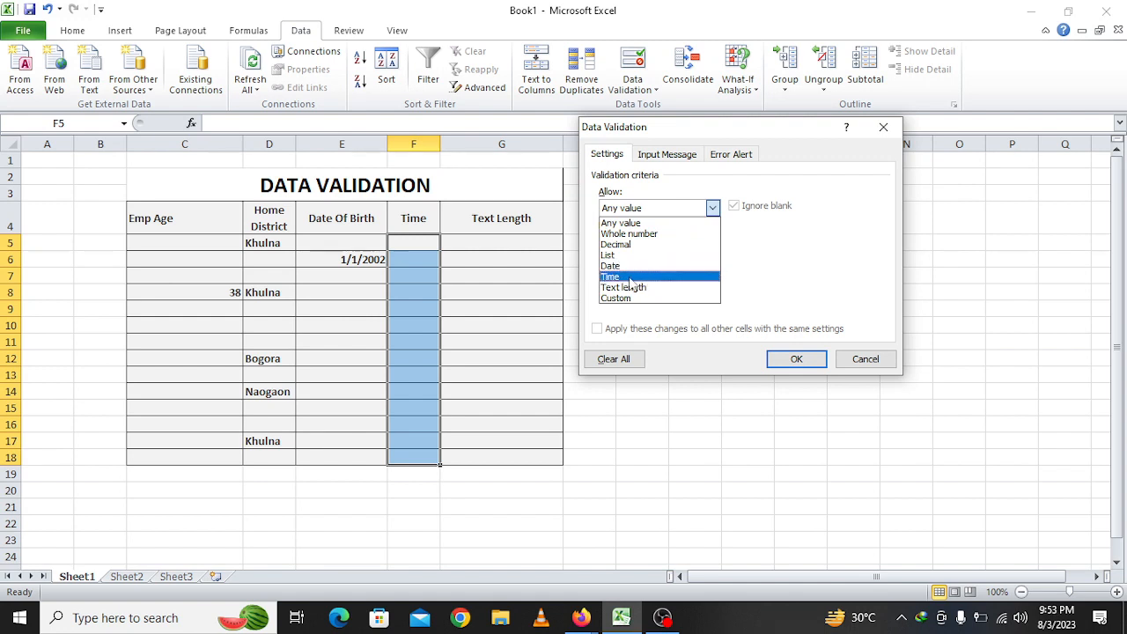
left_click(630, 278)
left_click(653, 277)
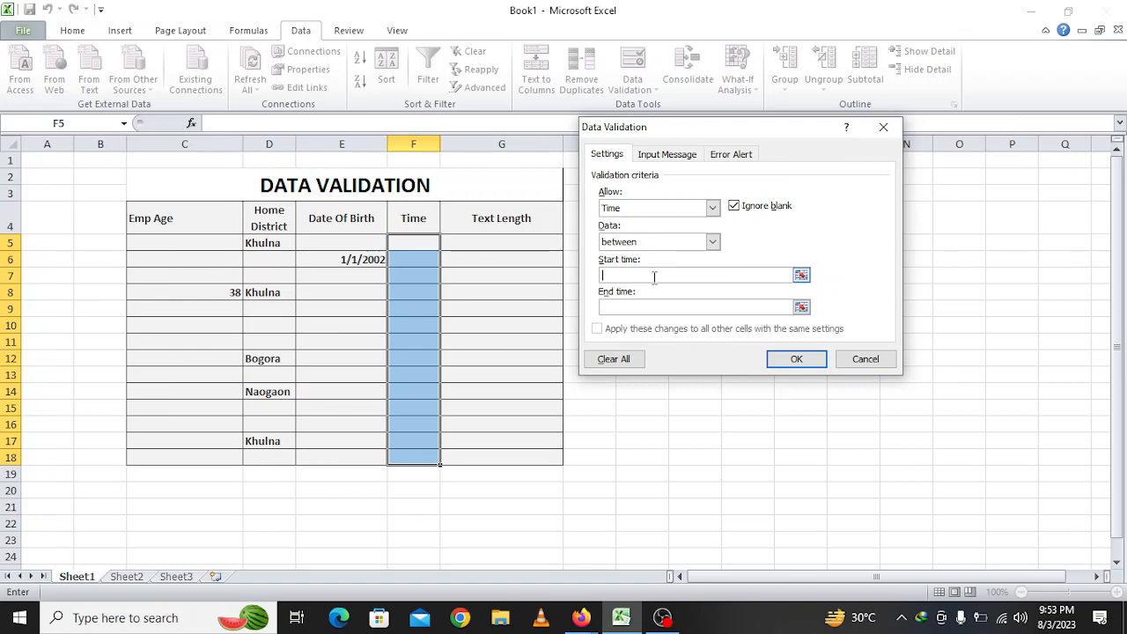
left_click(884, 127)
Rename the F4 heading from 'Time' to 'In Time'
left_click(419, 222)
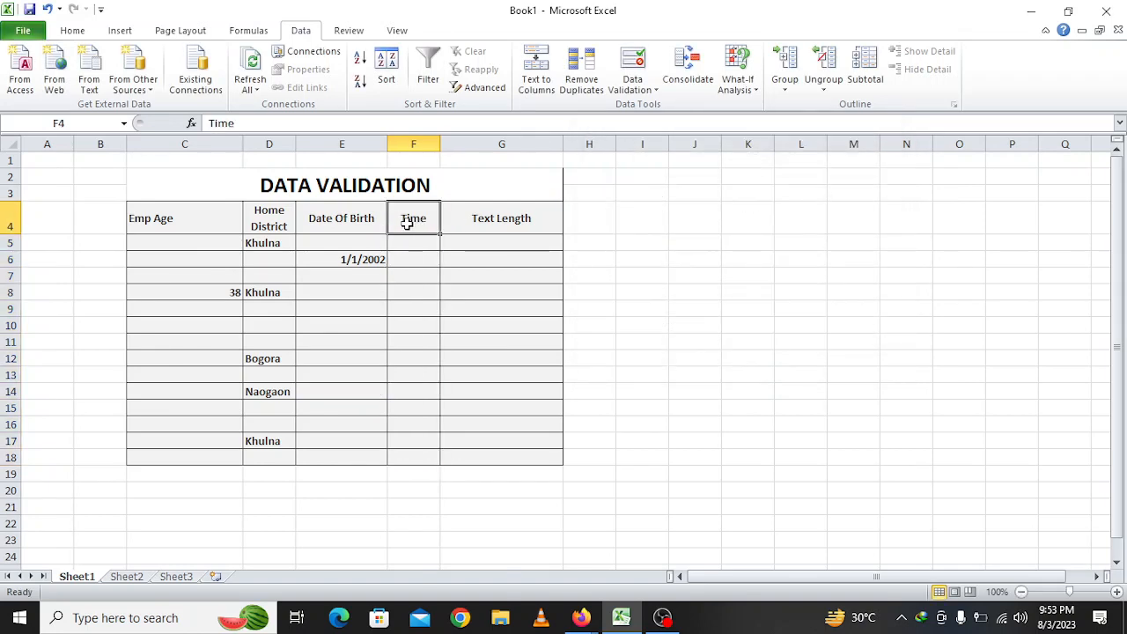
double_click(403, 222)
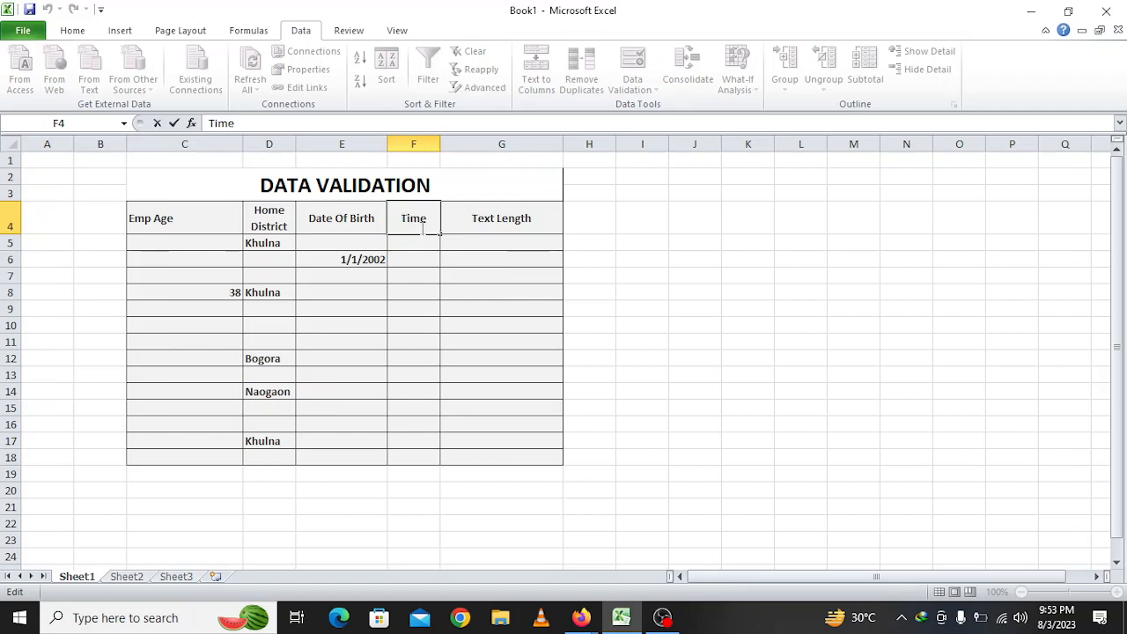
type("IN")
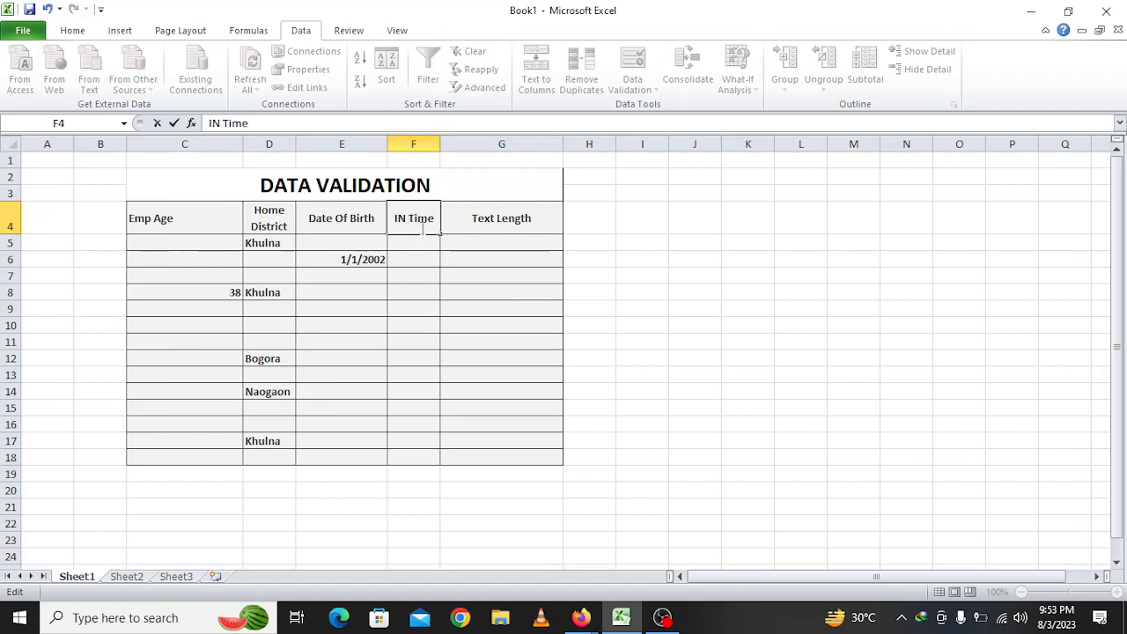
key("BackSpace")
key("BackSpace")
type("n")
key("Return")
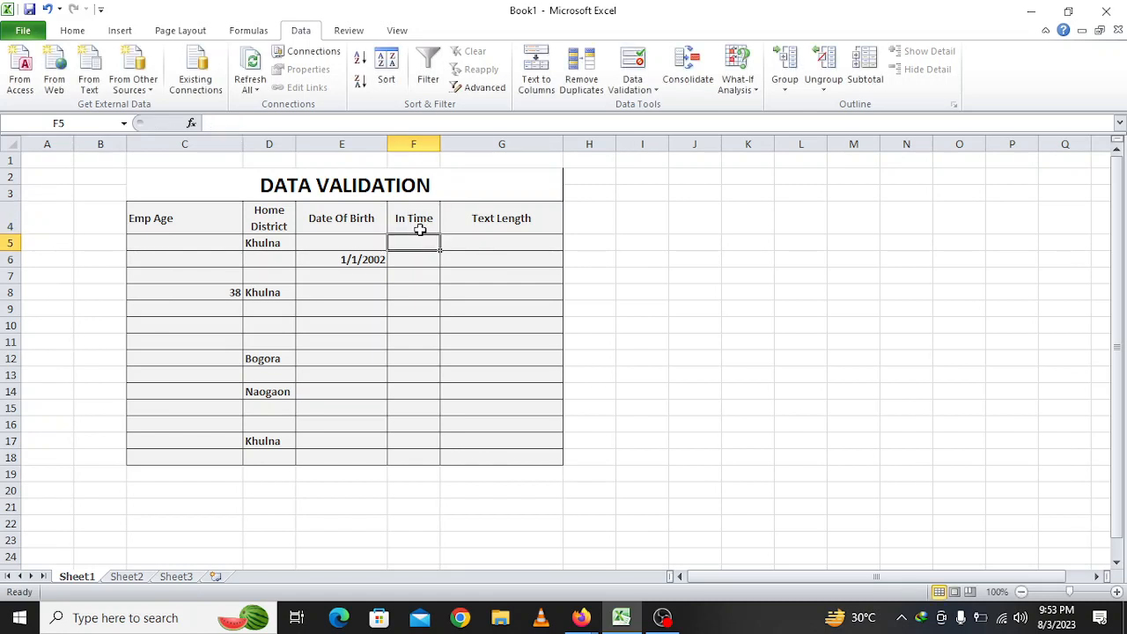
Select the In Time entry cells F5 to F18
left_click_drag(421, 243, 425, 467)
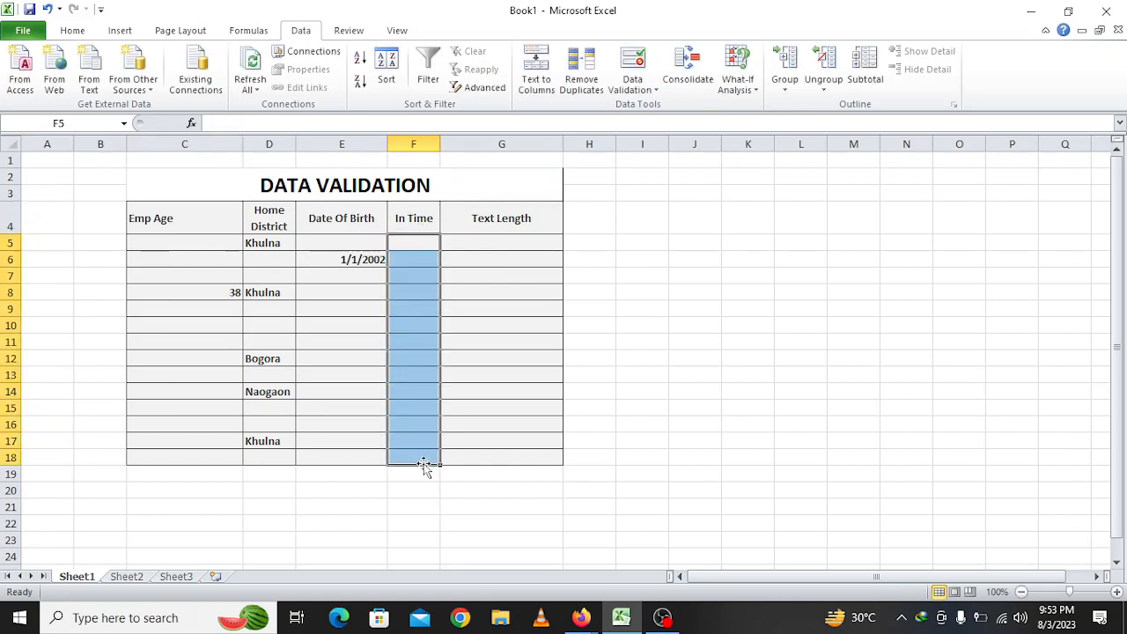
left_click(420, 222)
double_click(420, 222)
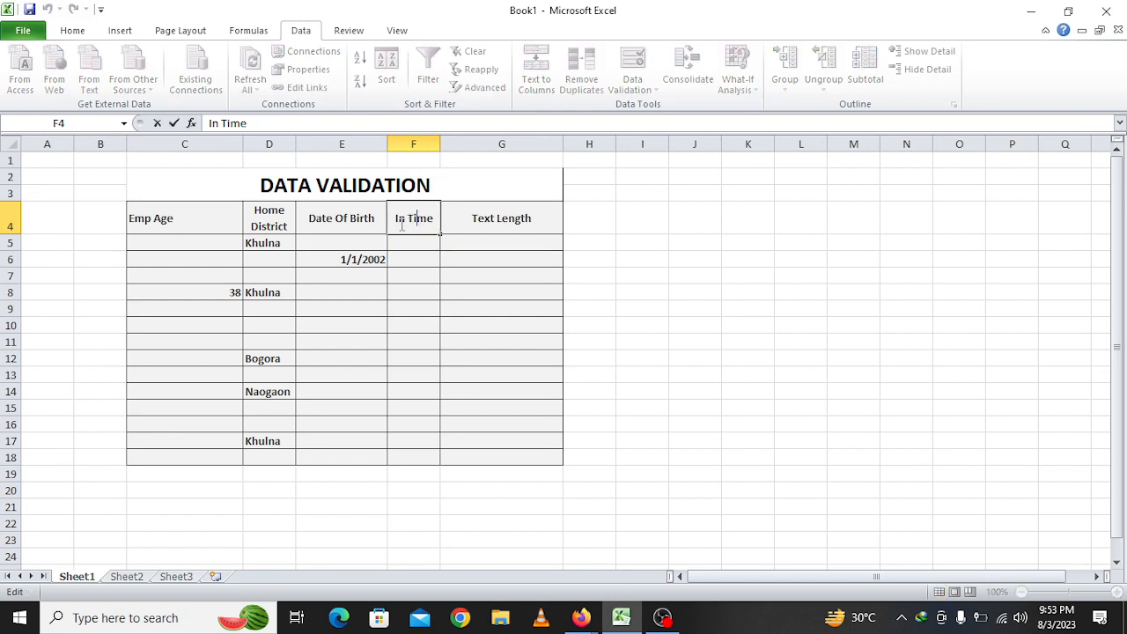
left_click(420, 291)
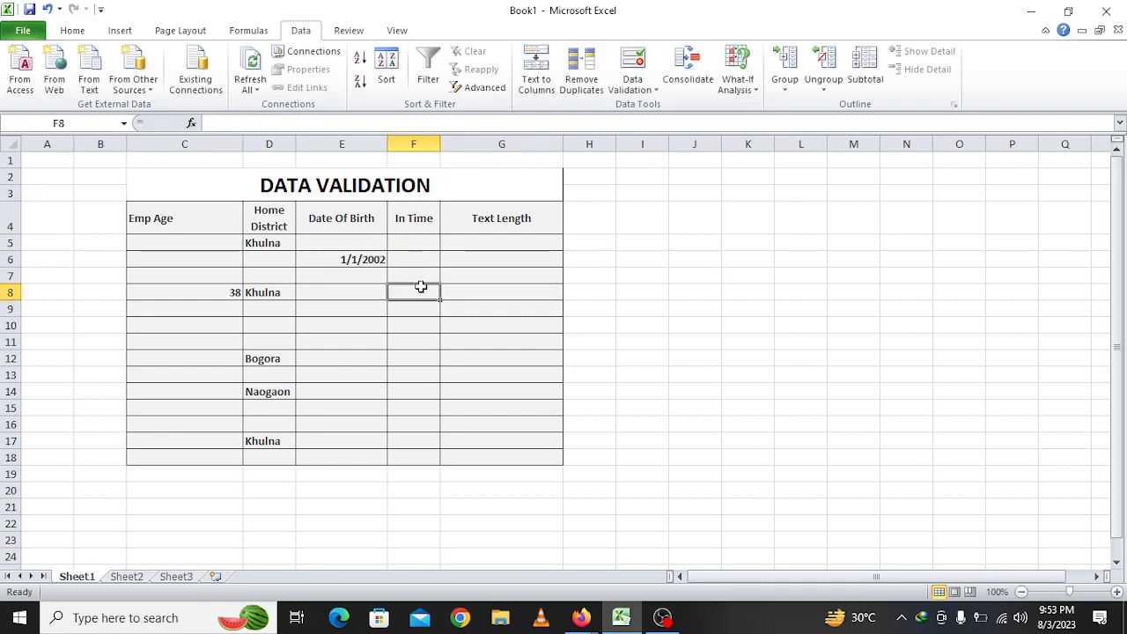
left_click_drag(421, 243, 428, 463)
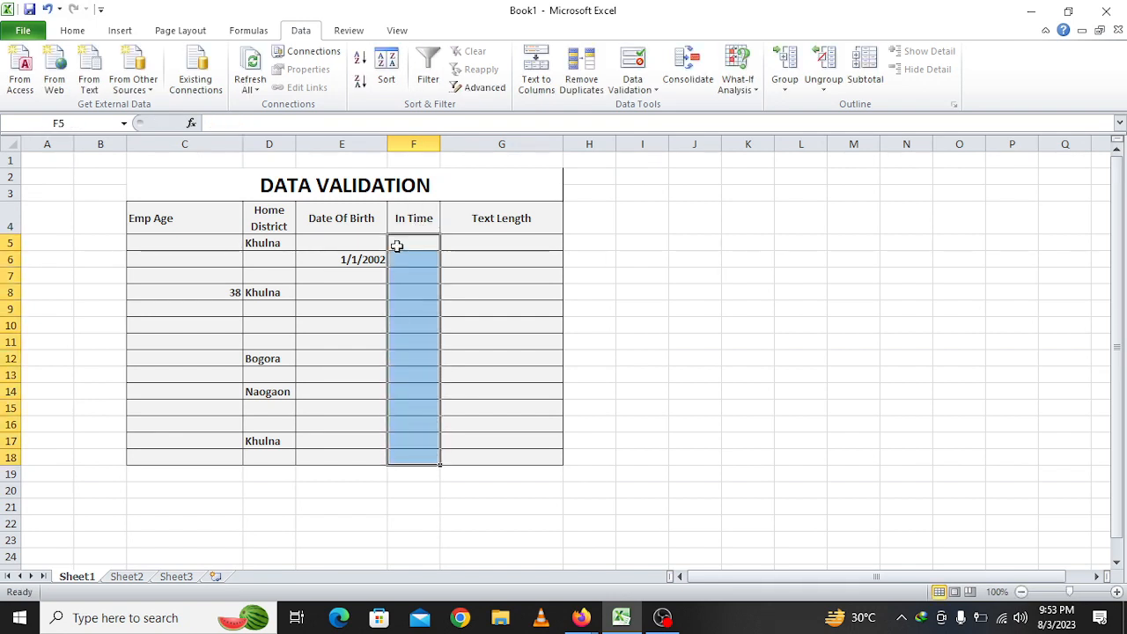
Add a Time validation rule to F5:F18 allowing only 09:00 AM to 11:00 AM
left_click(632, 64)
left_click(659, 209)
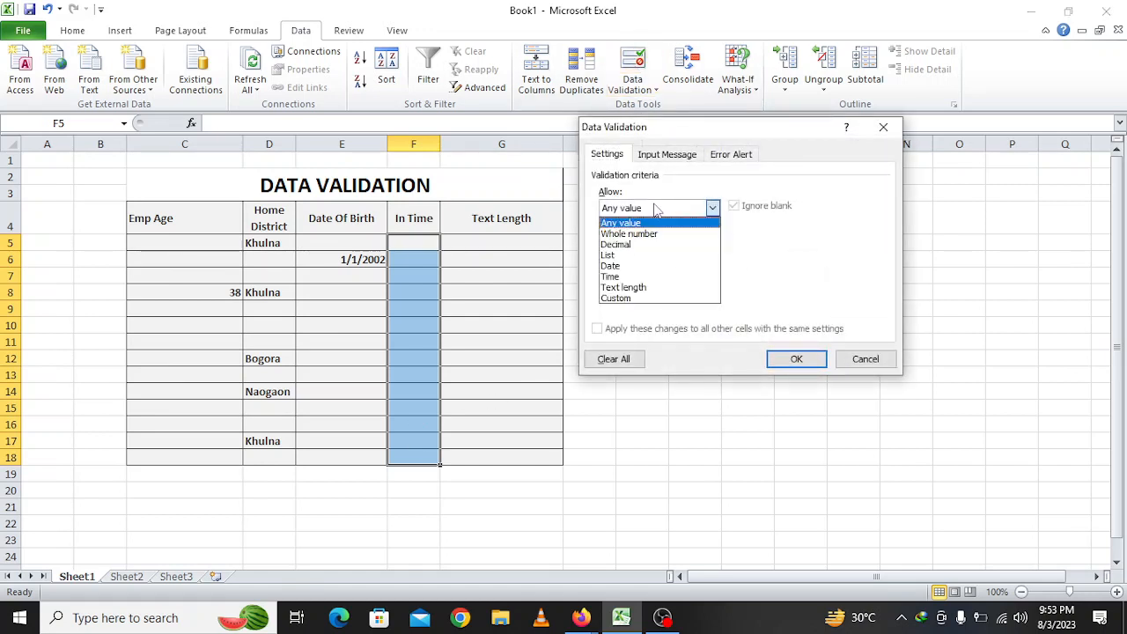
left_click(630, 278)
left_click(652, 276)
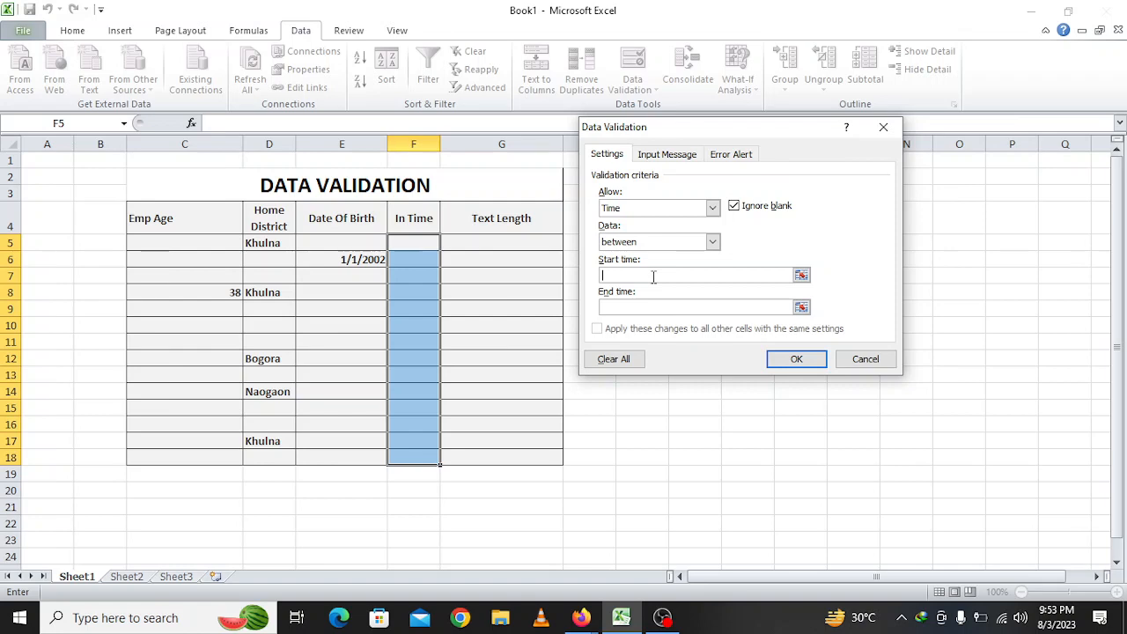
type("0")
type("0")
left_click(655, 302)
type("11:00 AM")
left_click(788, 362)
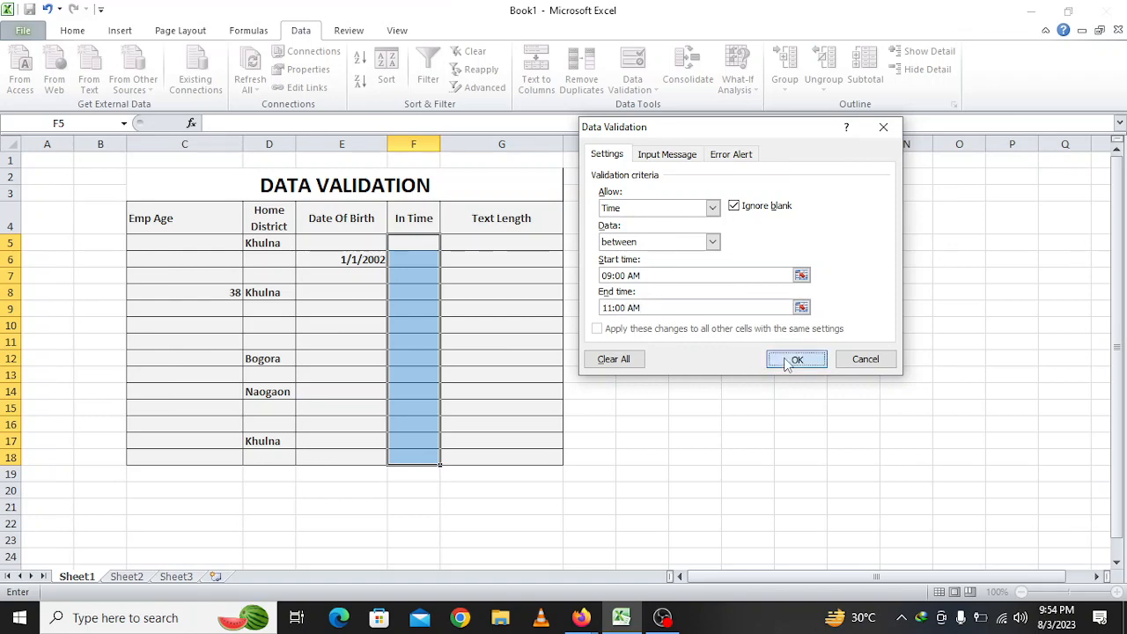
left_click(419, 291)
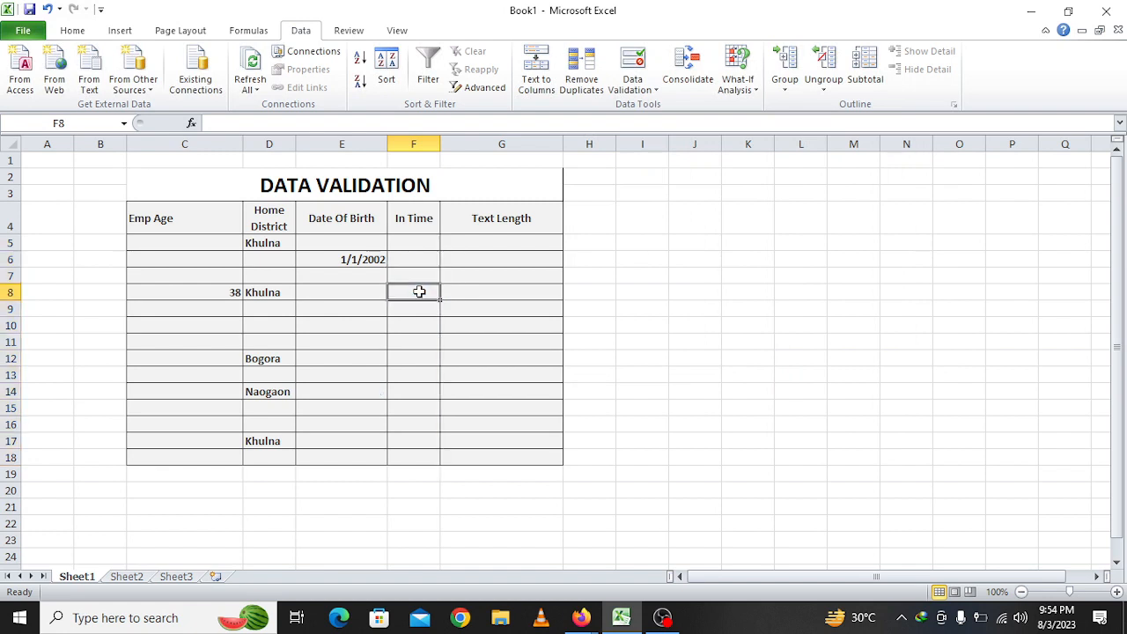
Test F8 with 11:05 AM, cancel the rejection, then enter the accepted 11:00 AM
type("11")
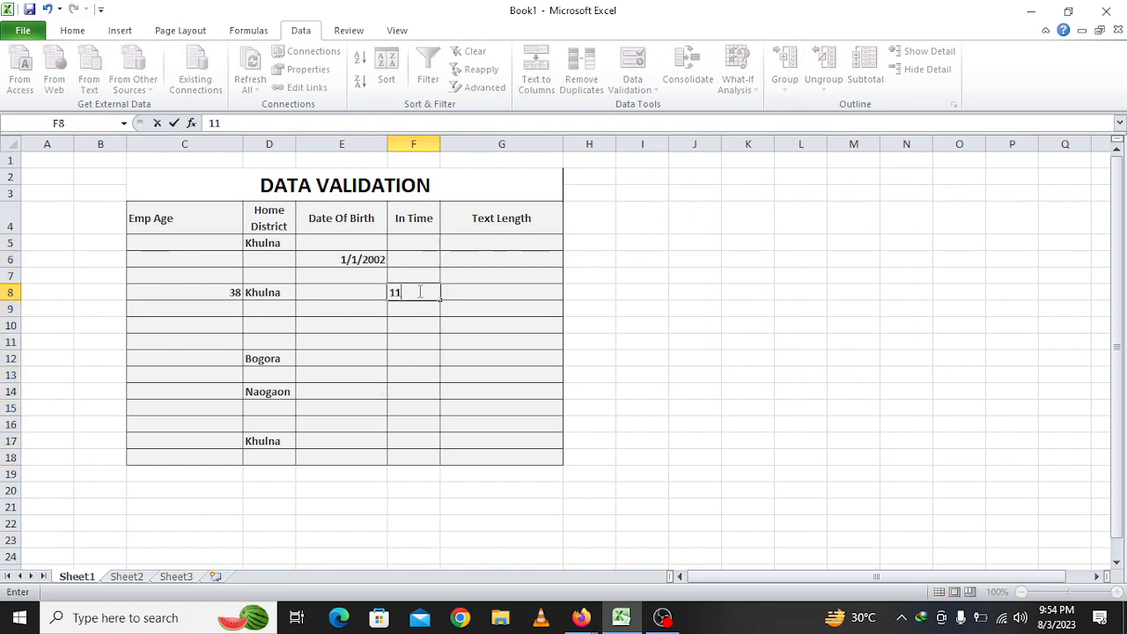
type(":05 AM")
key("Return")
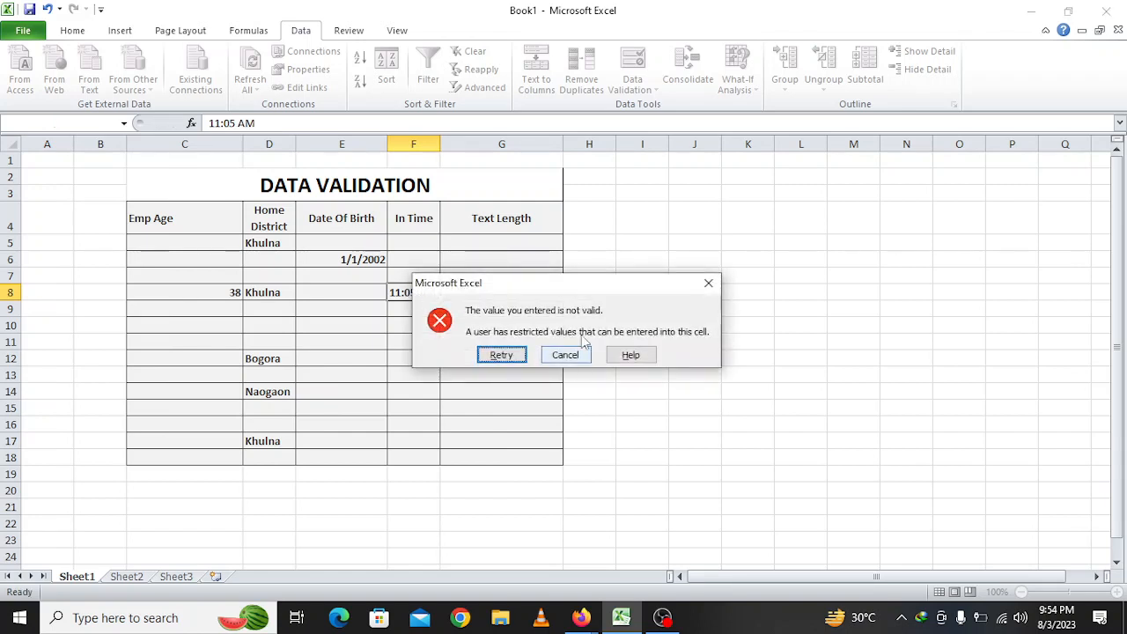
left_click_drag(574, 293, 748, 294)
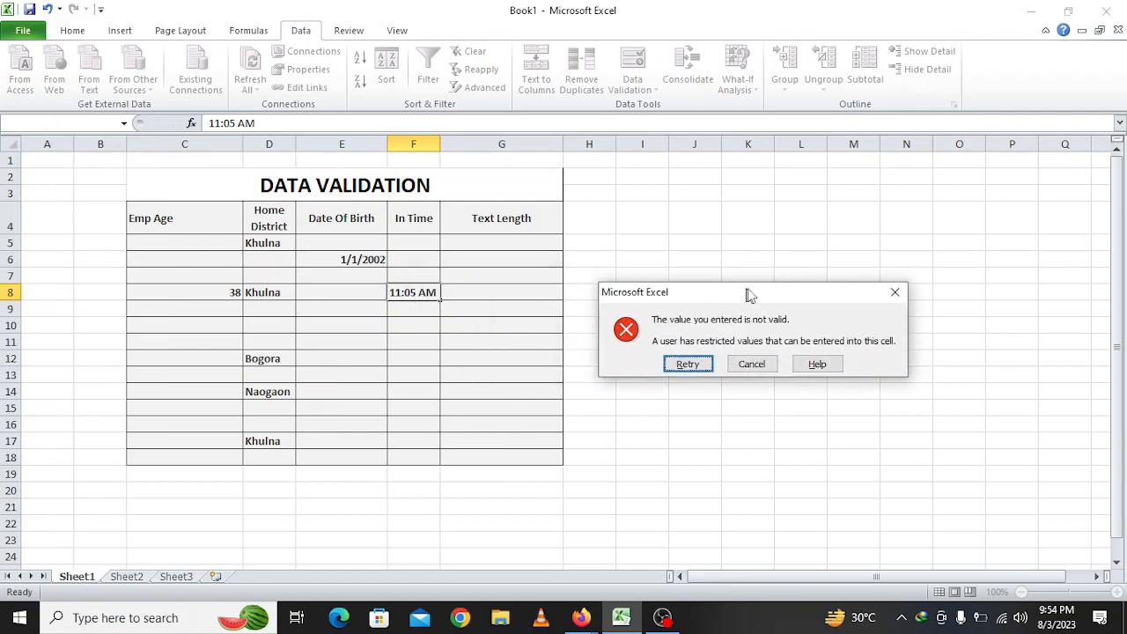
left_click(751, 363)
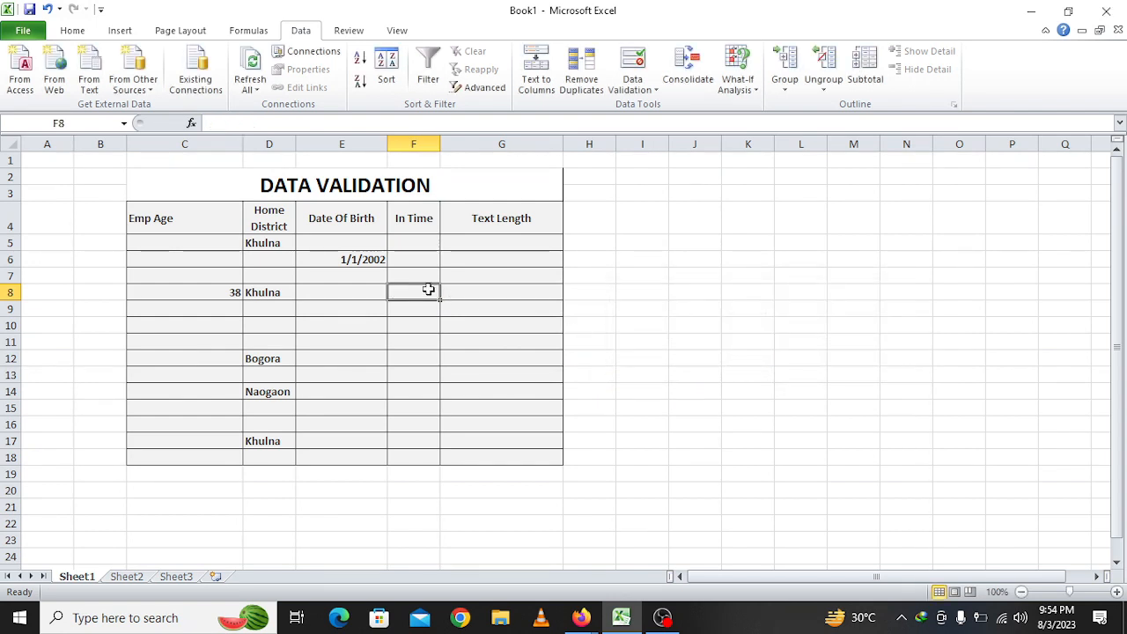
type("11:")
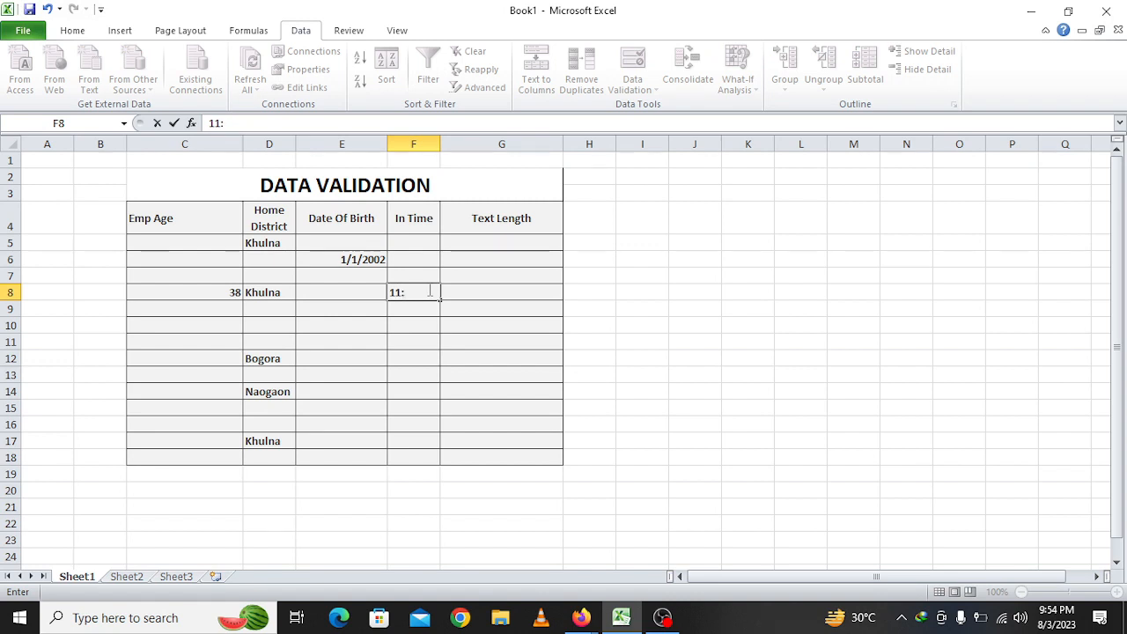
type("00 AM")
key("Return")
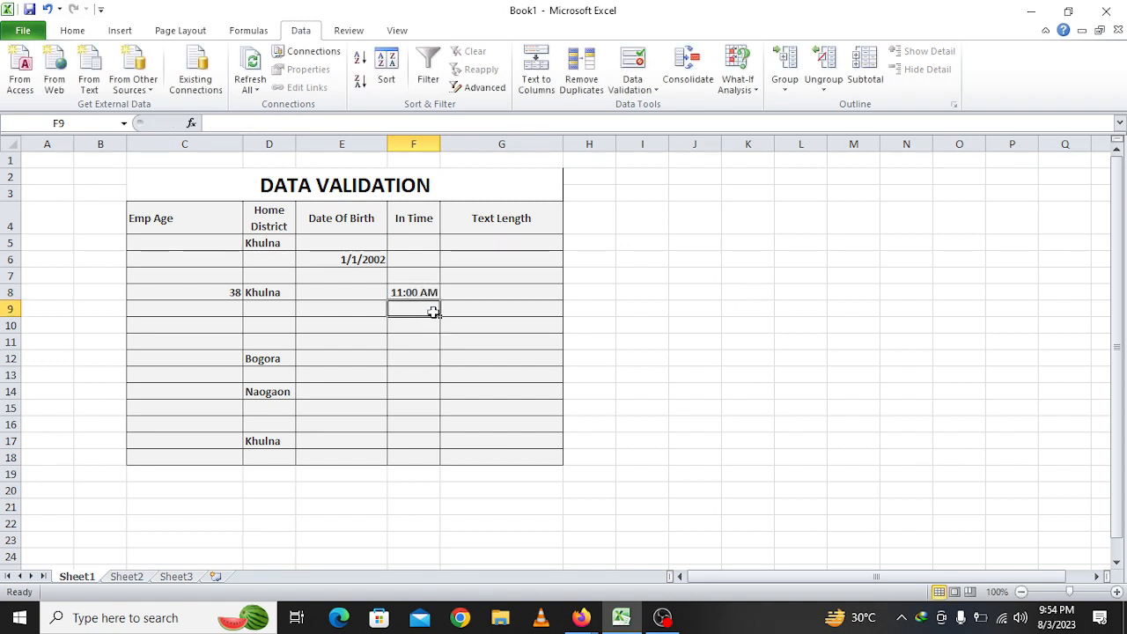
left_click_drag(422, 248, 432, 452)
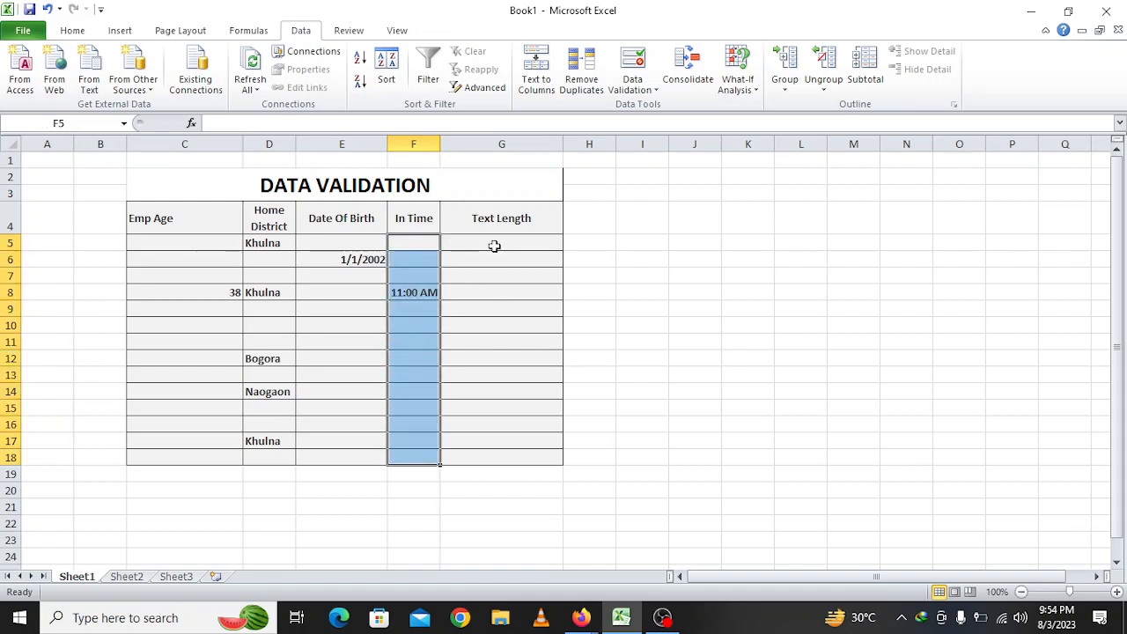
Add a Text length validation rule to G5:G18, between 10 and 20 characters
left_click_drag(494, 246, 488, 450)
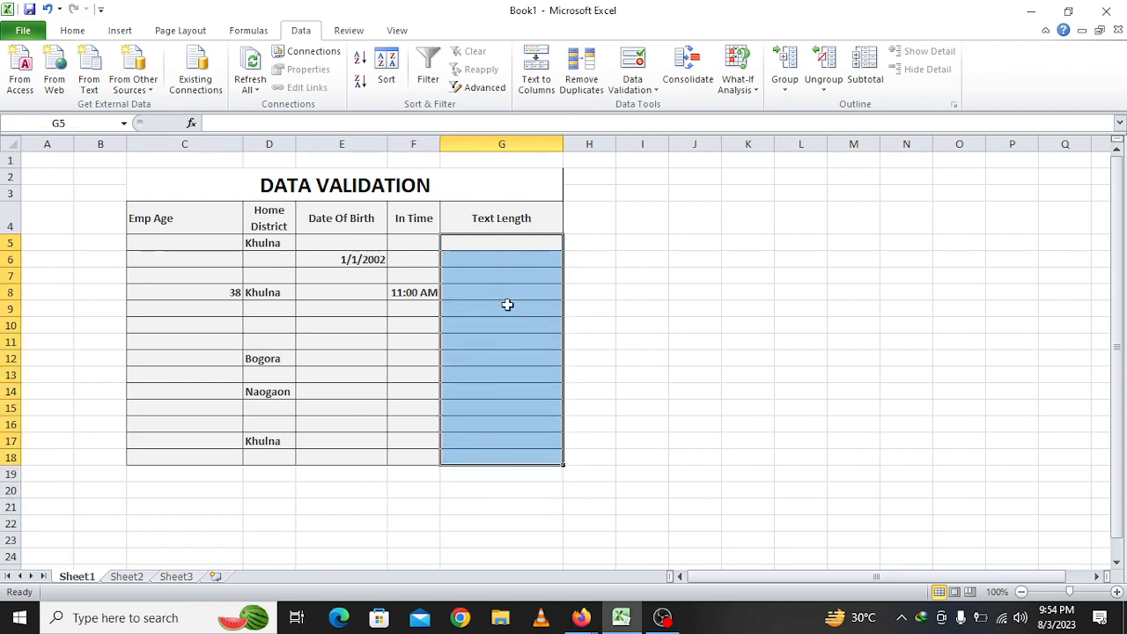
left_click(650, 64)
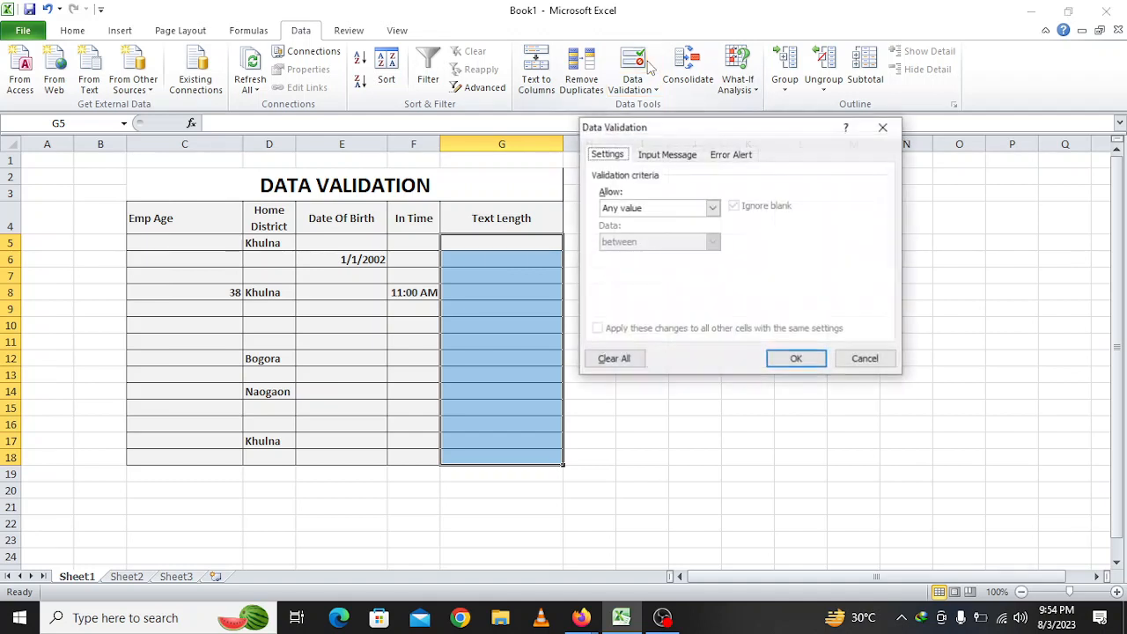
left_click(679, 212)
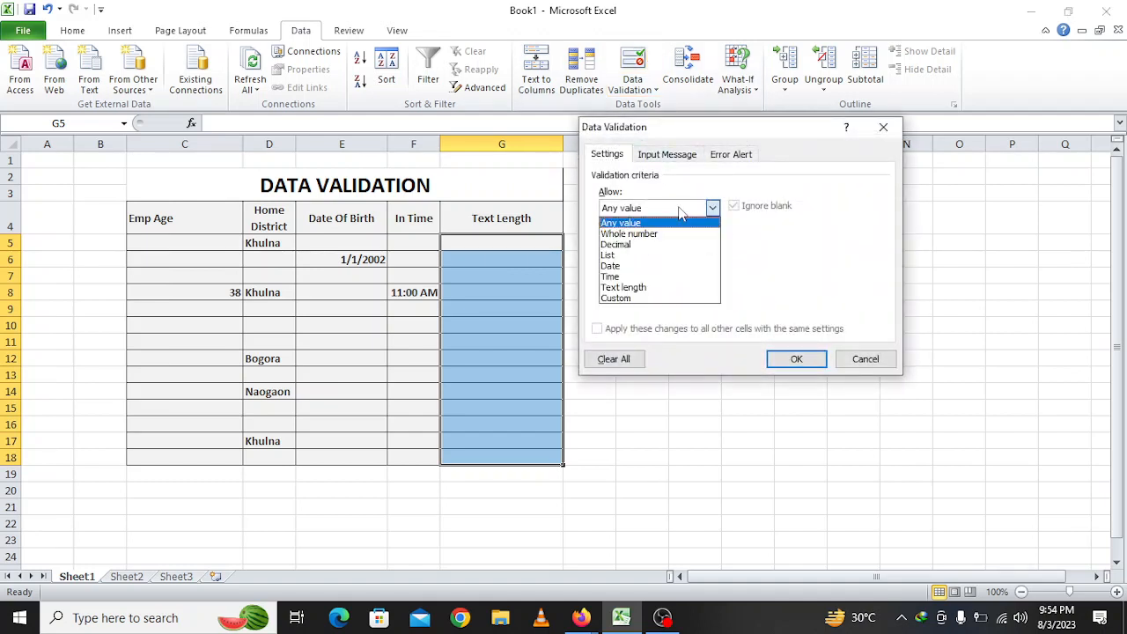
left_click(634, 289)
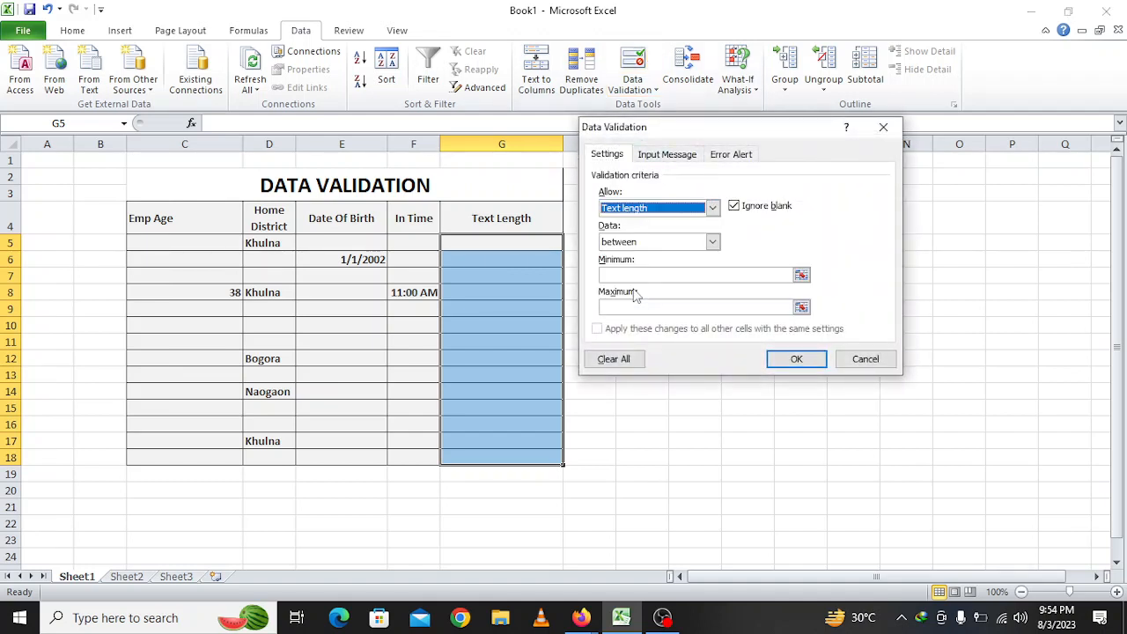
left_click(635, 276)
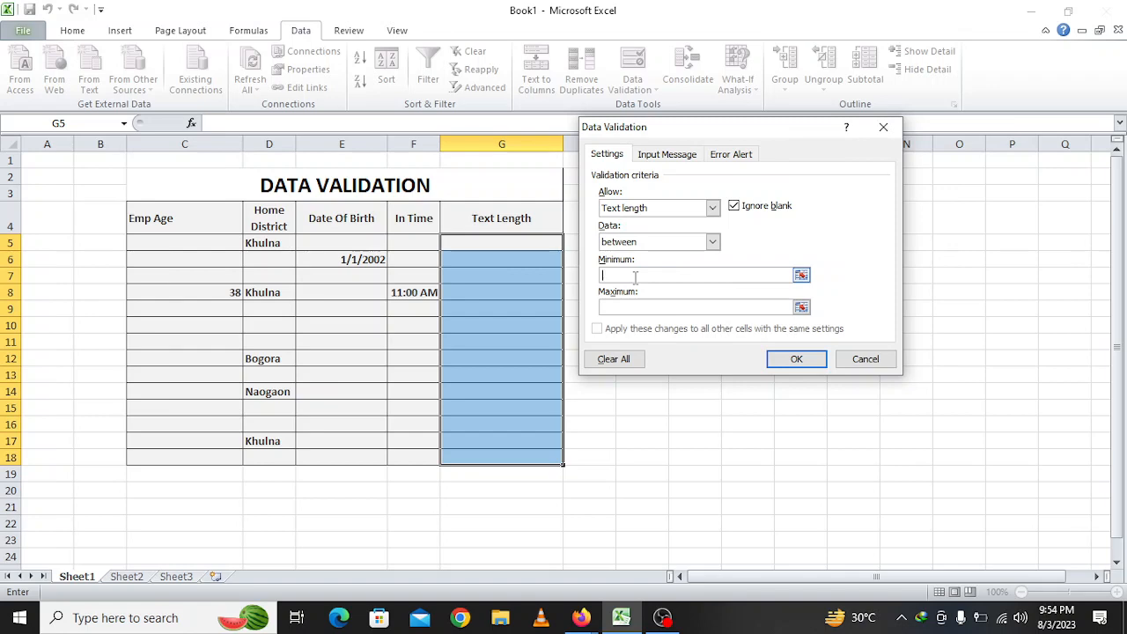
type("10")
left_click(658, 305)
type("20")
left_click(806, 364)
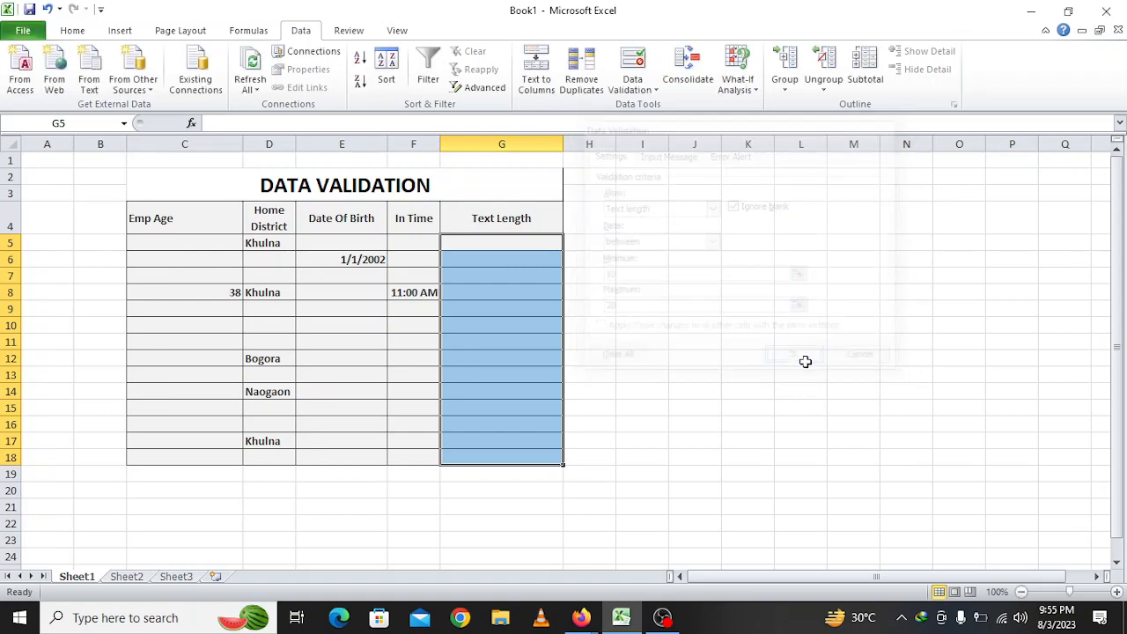
Test G5: a too-short name is rejected, then an 11-character full name is accepted
left_click(499, 327)
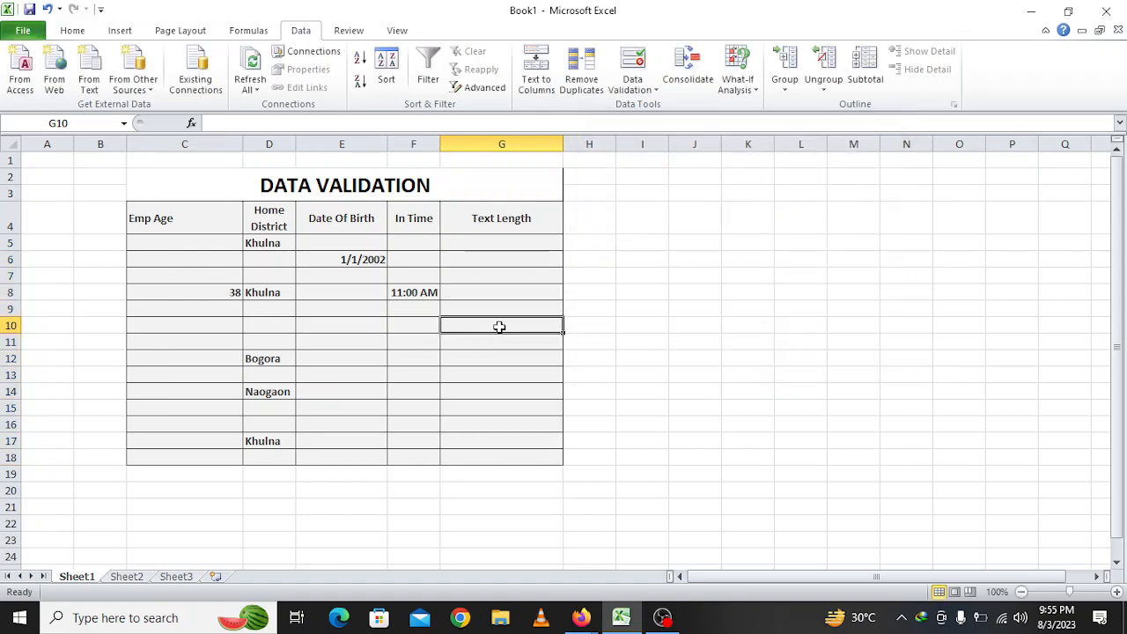
left_click(497, 244)
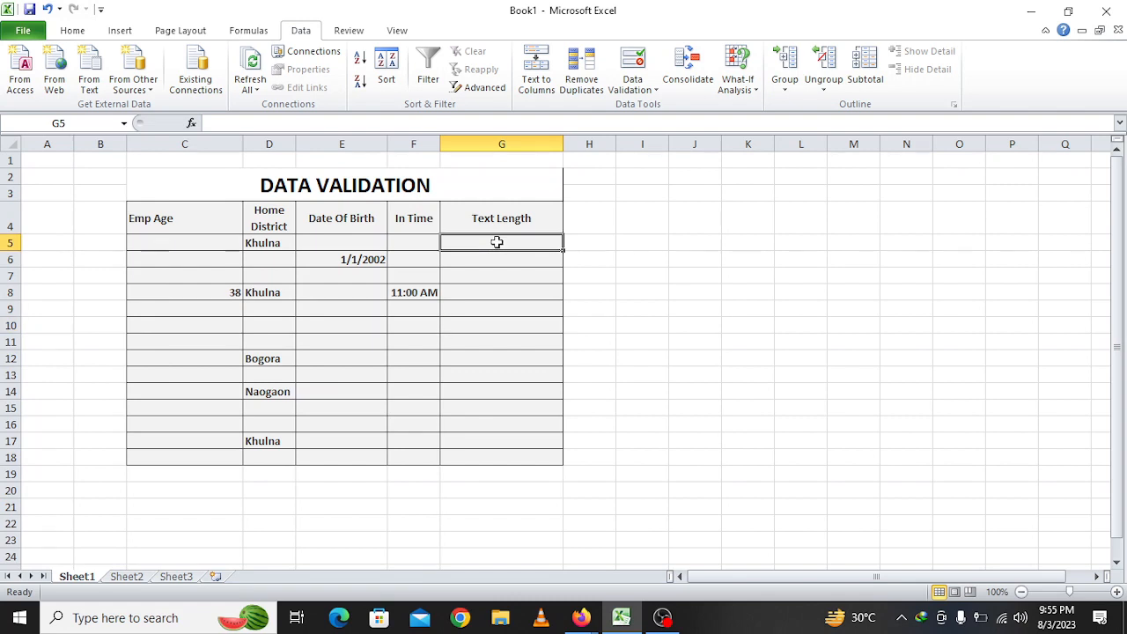
type("Israt")
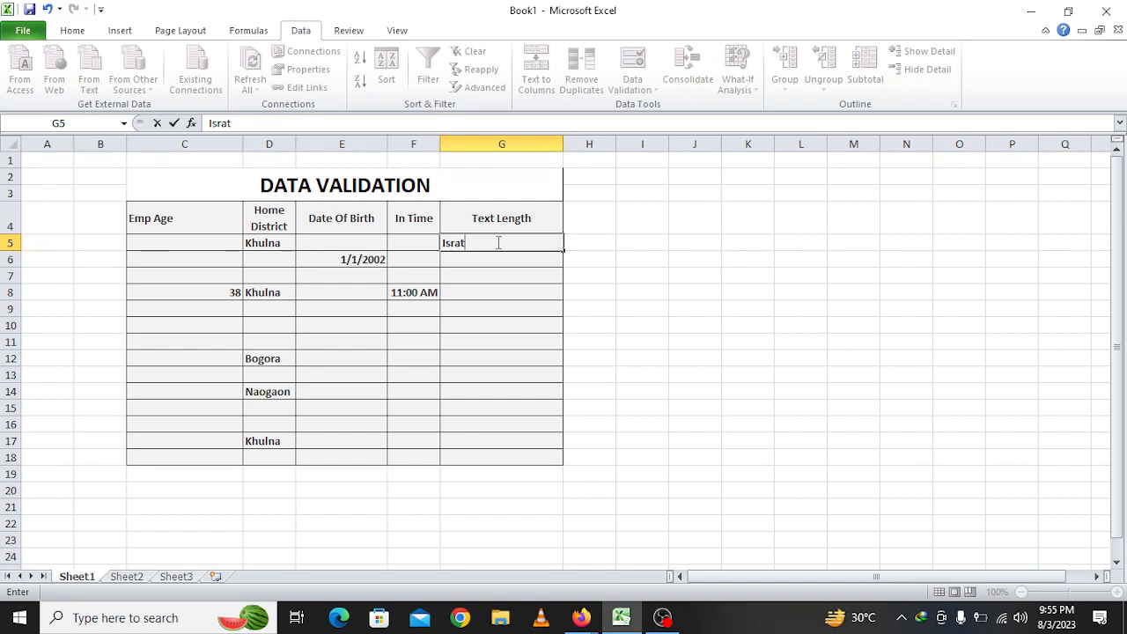
key("Return")
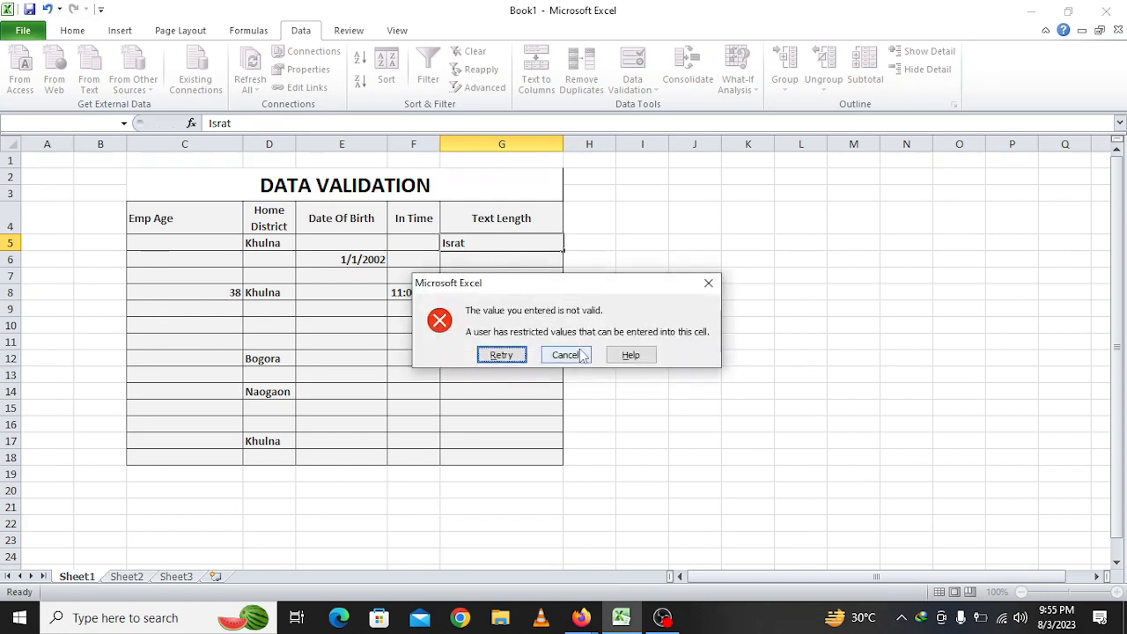
left_click(707, 282)
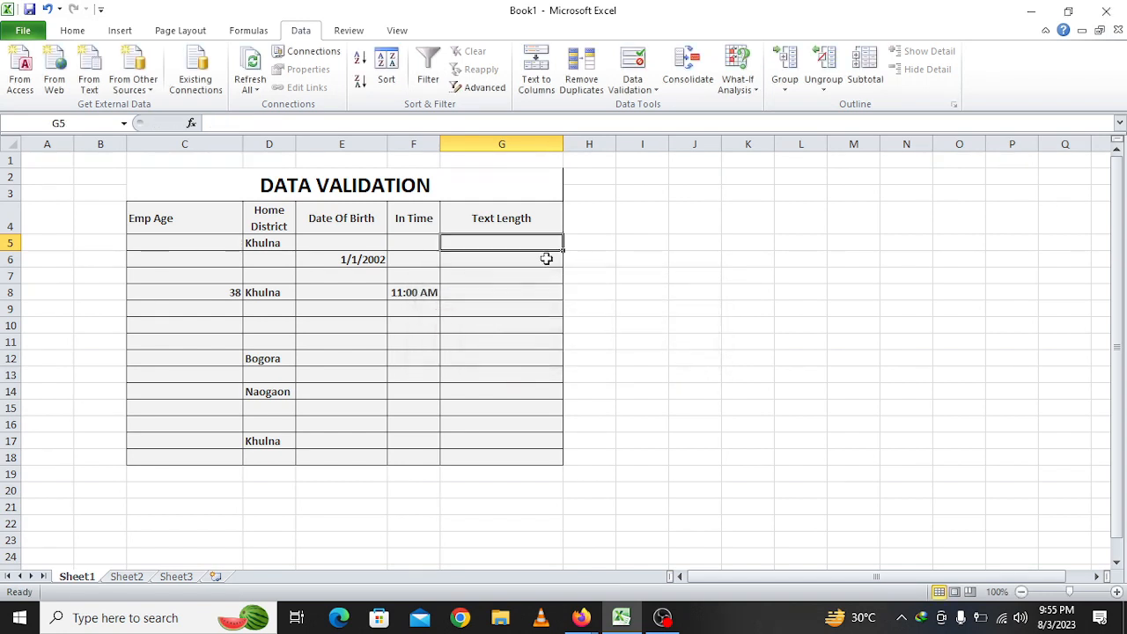
double_click(482, 245)
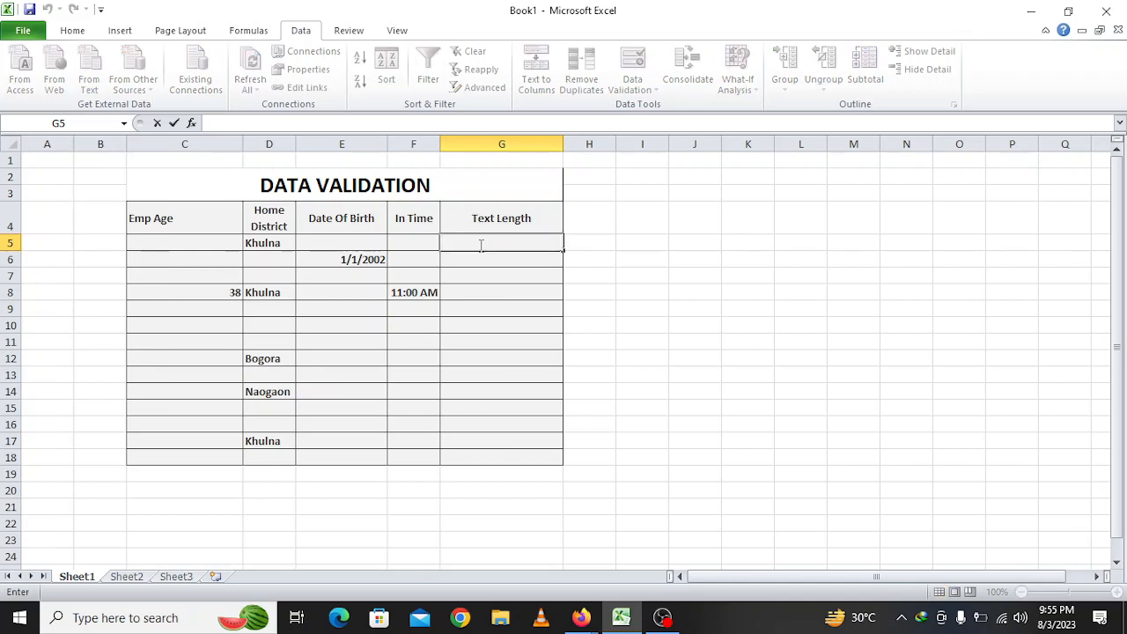
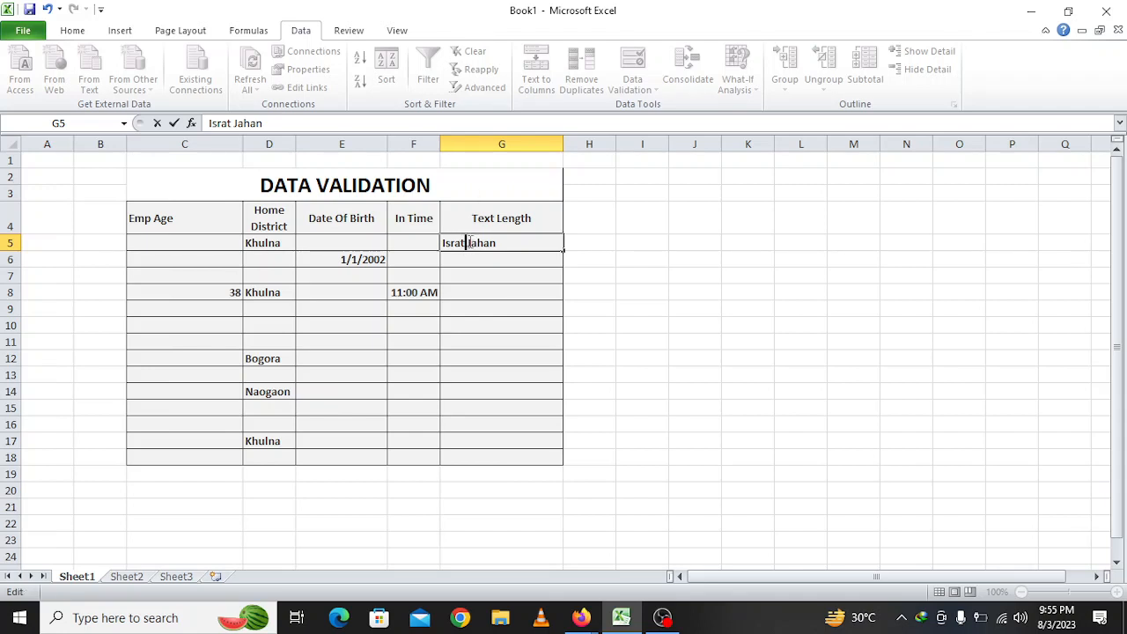
left_click_drag(500, 246, 466, 245)
left_click(497, 241)
left_click(553, 263)
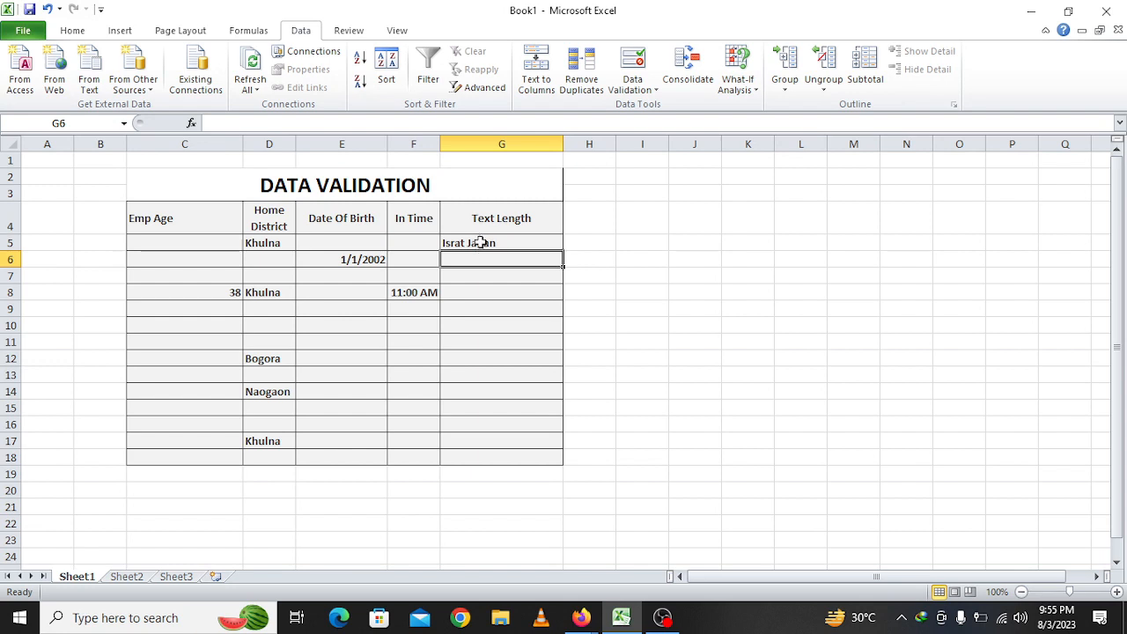
left_click(481, 243)
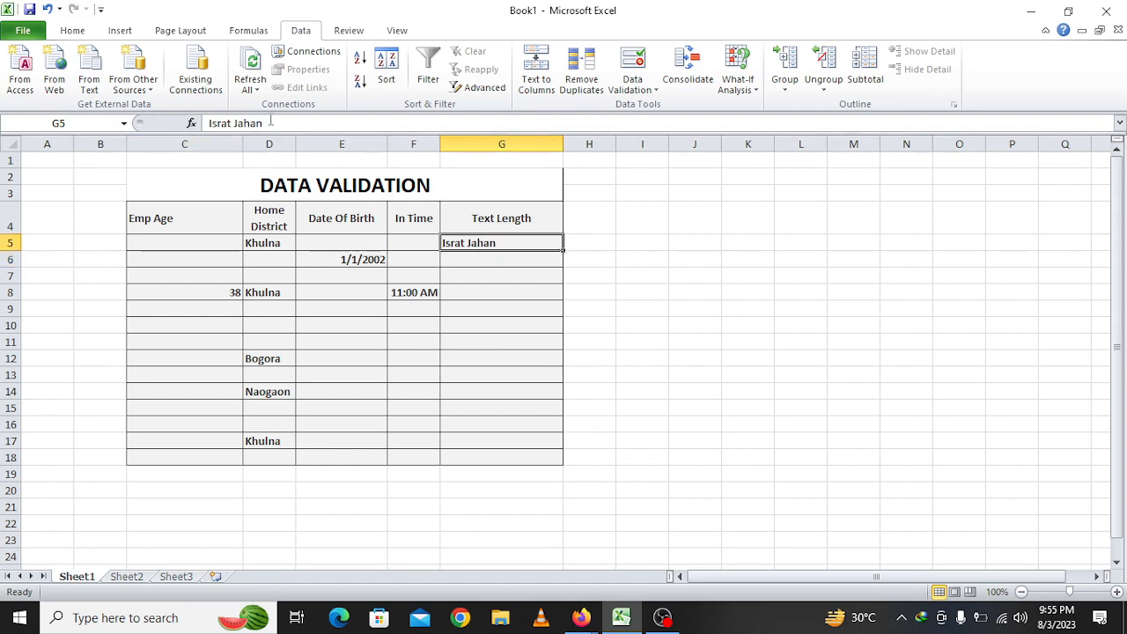
Enter an over-long text string in G6 and discard it after the invalid-value warning
left_click(461, 264)
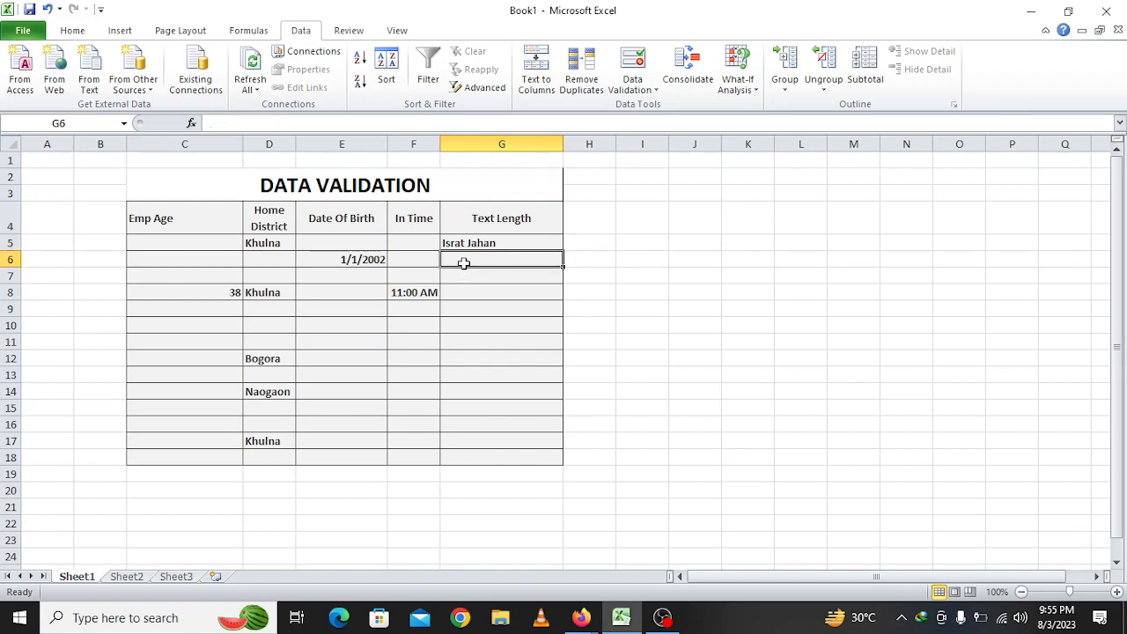
type("jbbhvu")
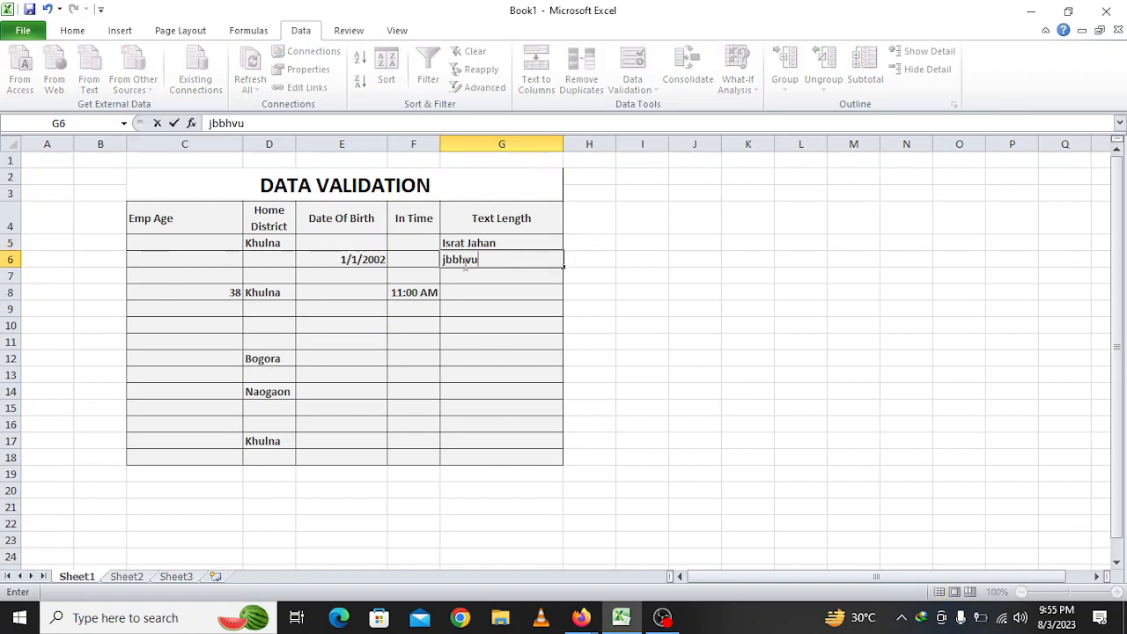
type("vyuvuyiunuh yguygytyt")
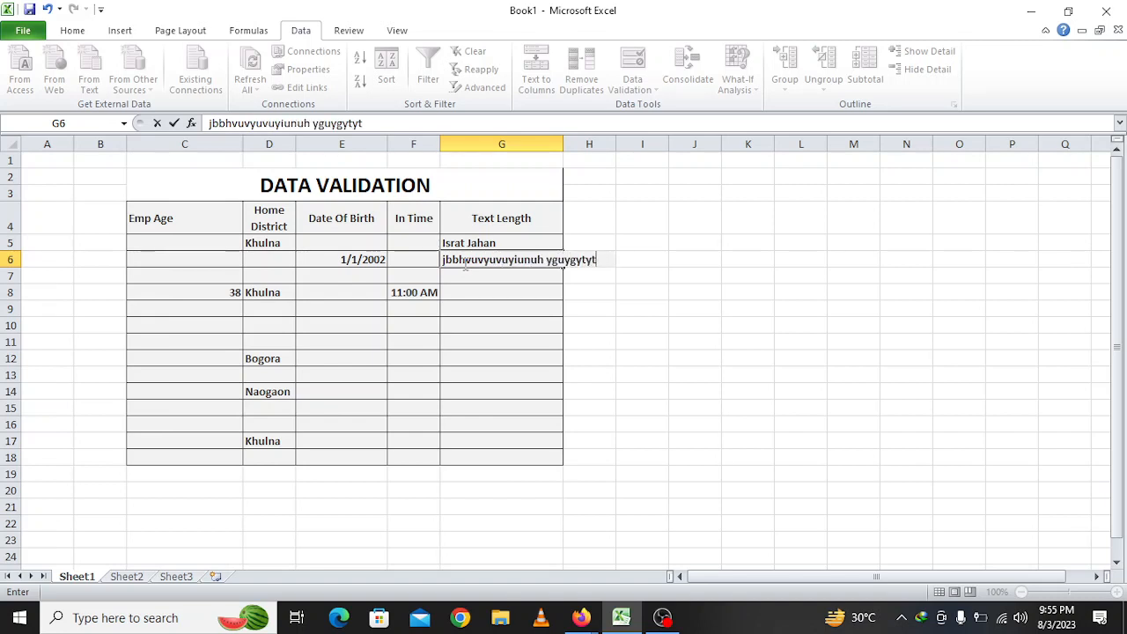
type("tg yguyguyt  tfytfy")
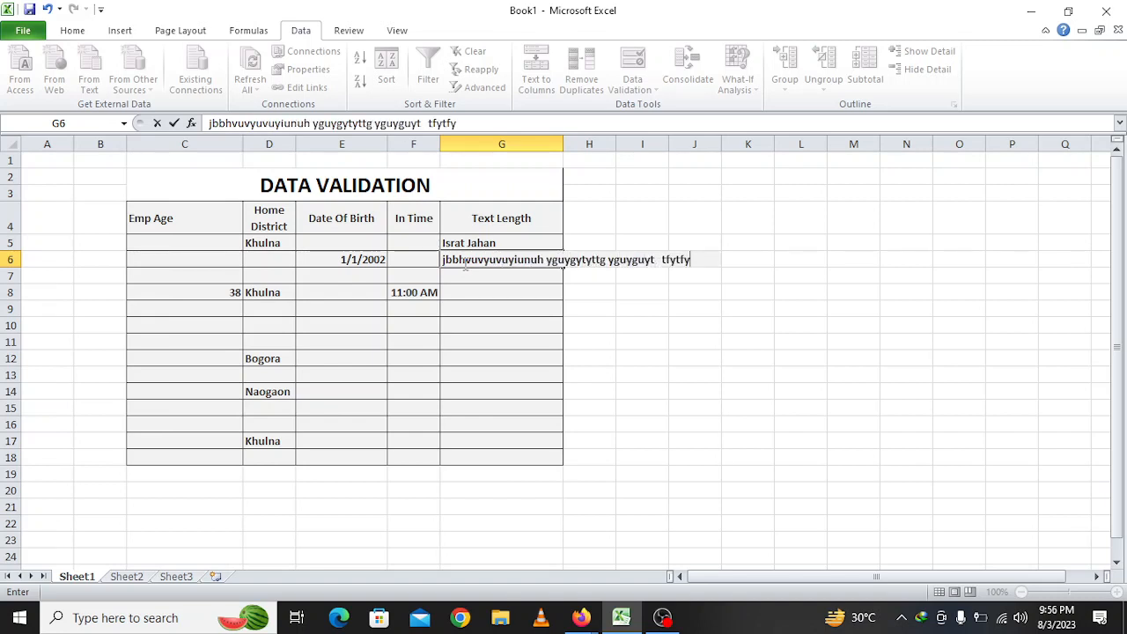
left_click(466, 271)
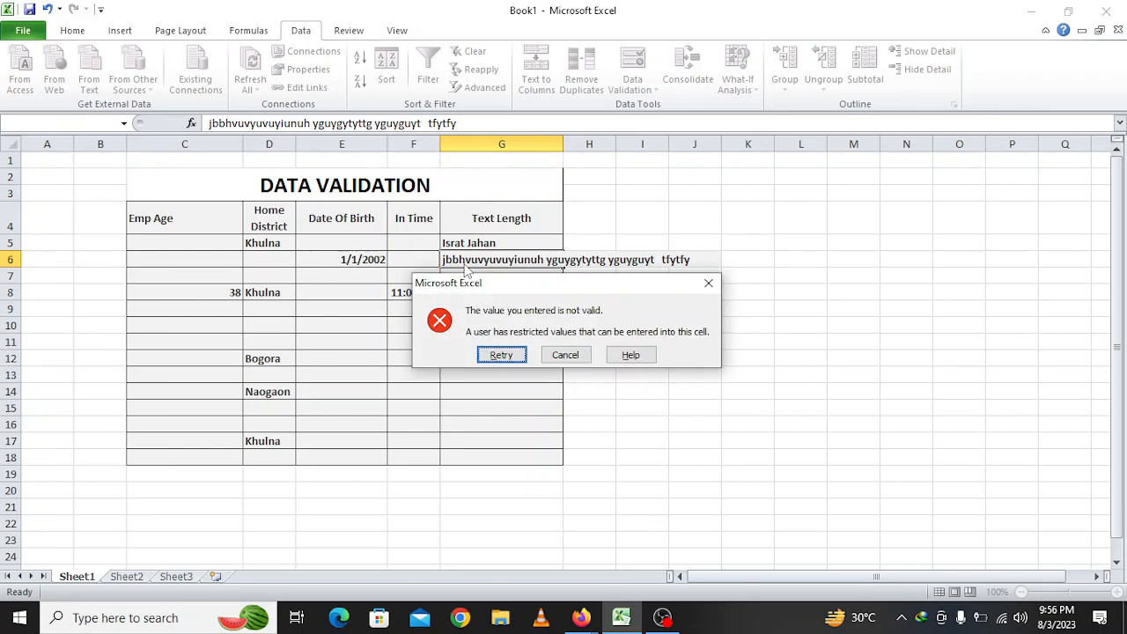
left_click(552, 358)
left_click_drag(508, 241, 506, 458)
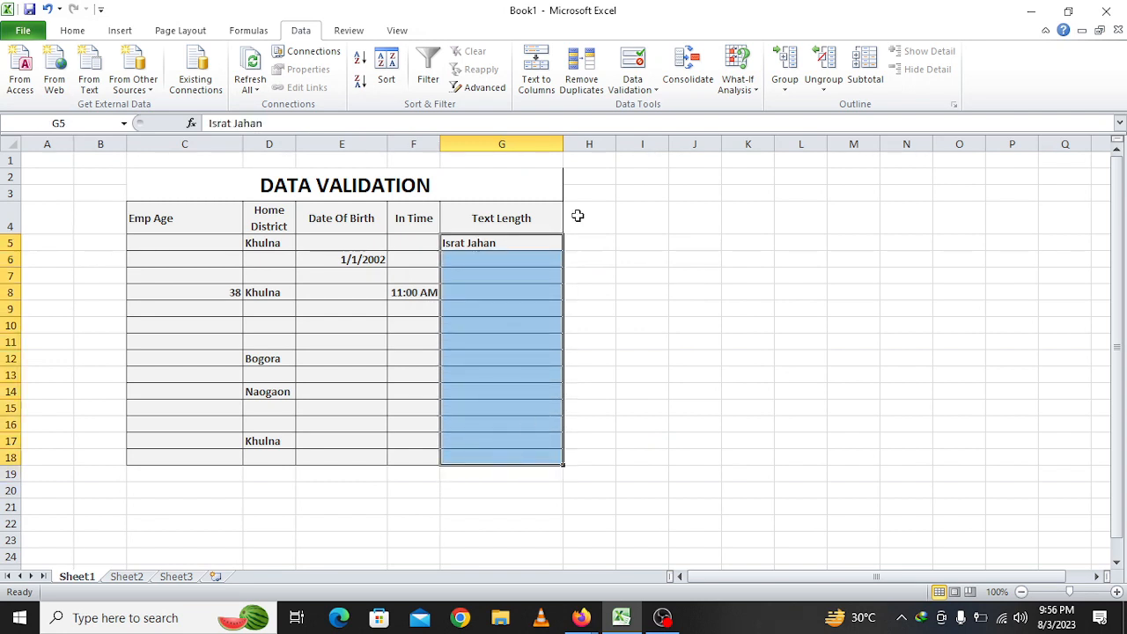
Change the G5:G18 text-length rule to 'equal to' a length of 10 characters
left_click(632, 62)
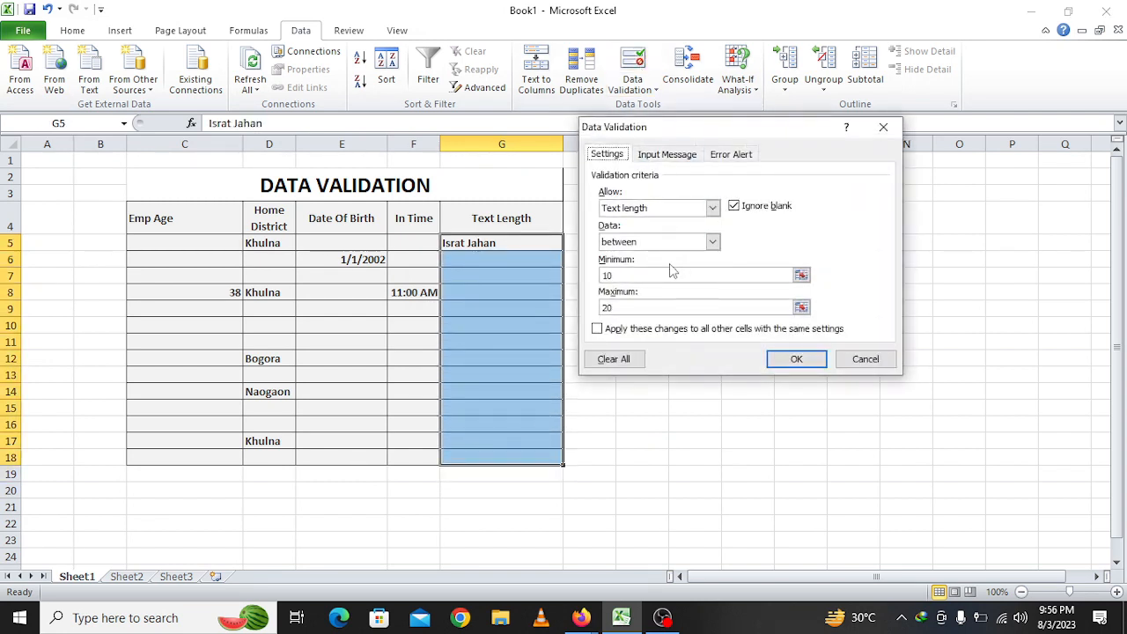
left_click(616, 359)
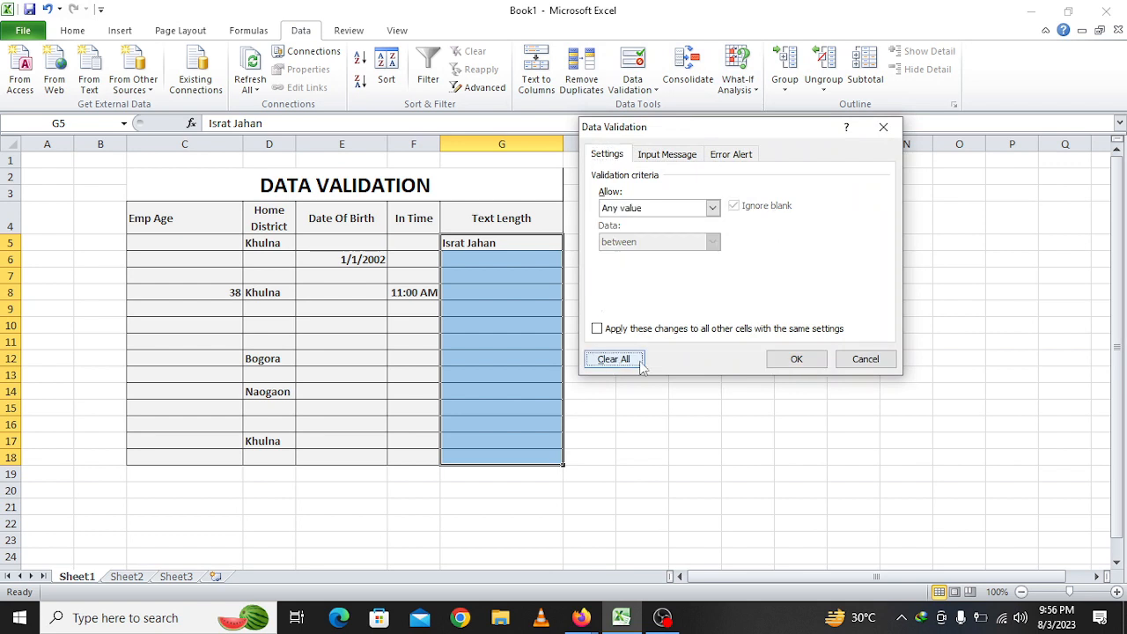
left_click(865, 359)
left_click_drag(518, 247, 497, 466)
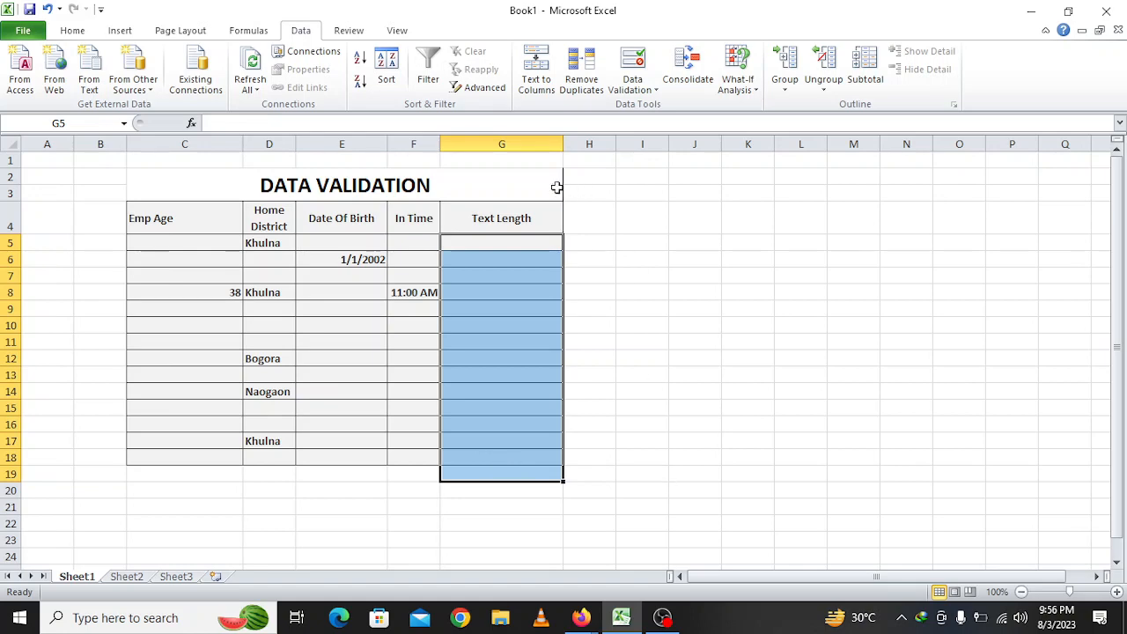
left_click_drag(499, 248, 495, 460)
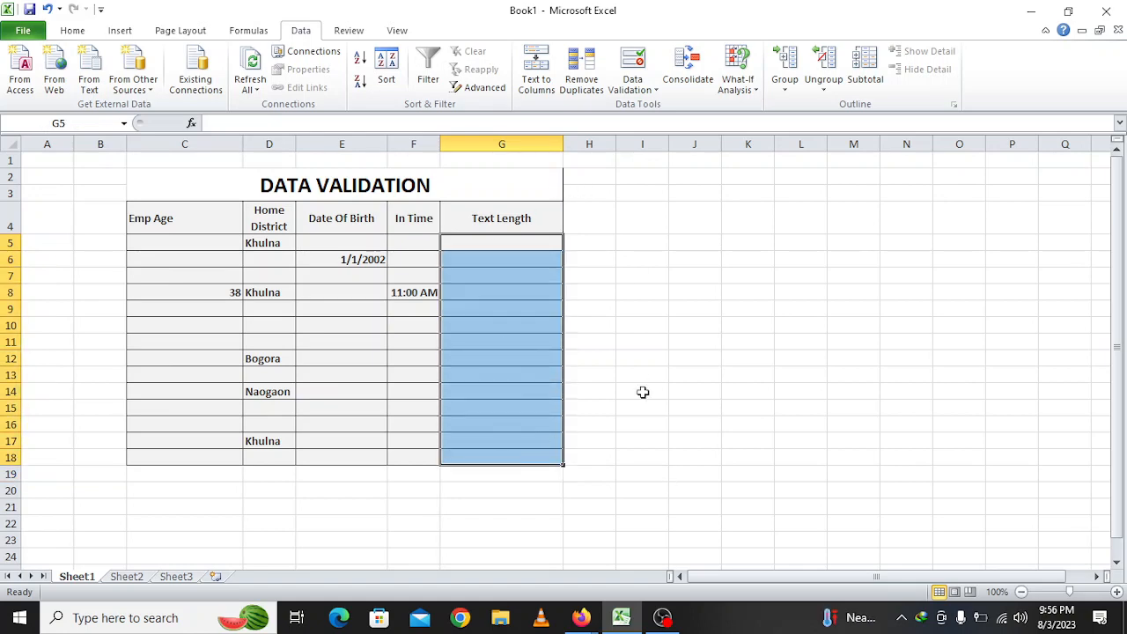
left_click(645, 71)
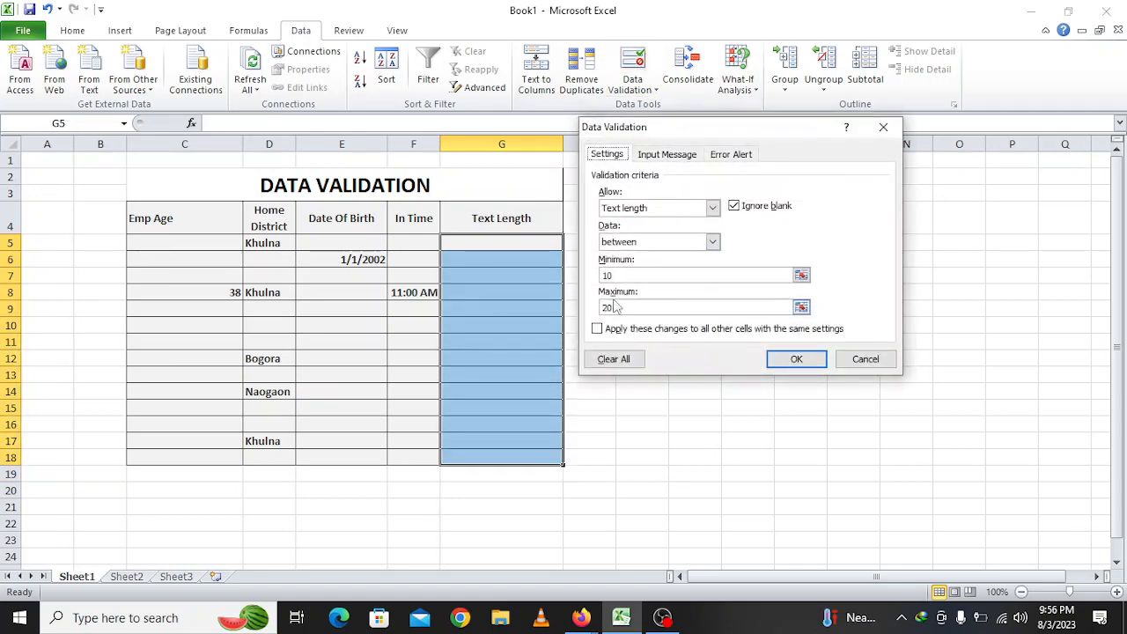
left_click(652, 243)
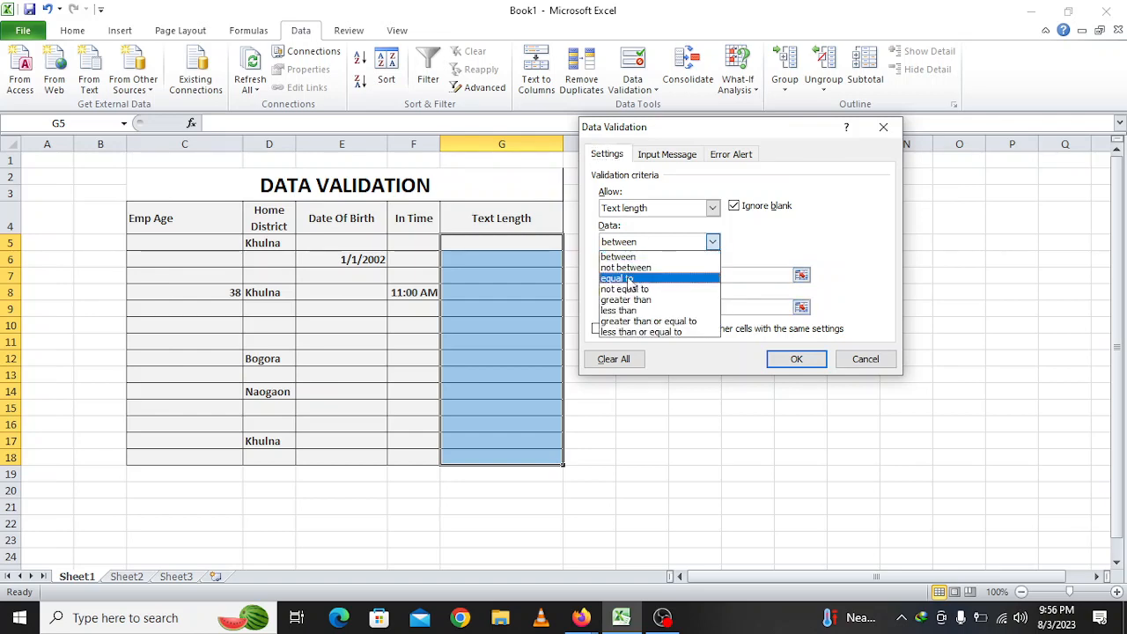
left_click(651, 279)
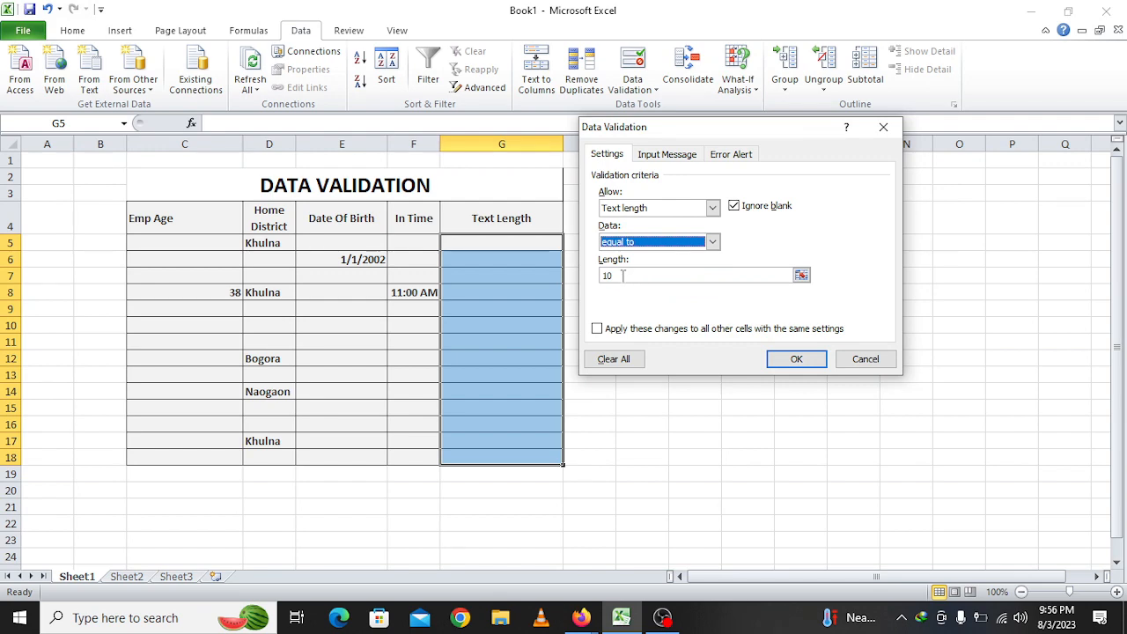
left_click(788, 358)
left_click(494, 240)
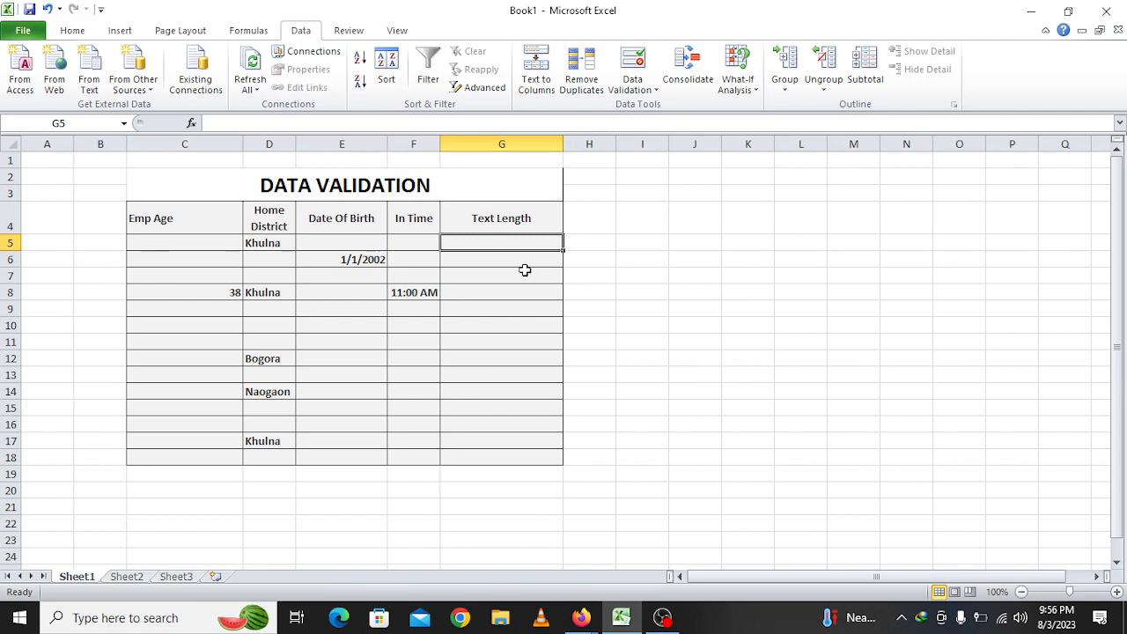
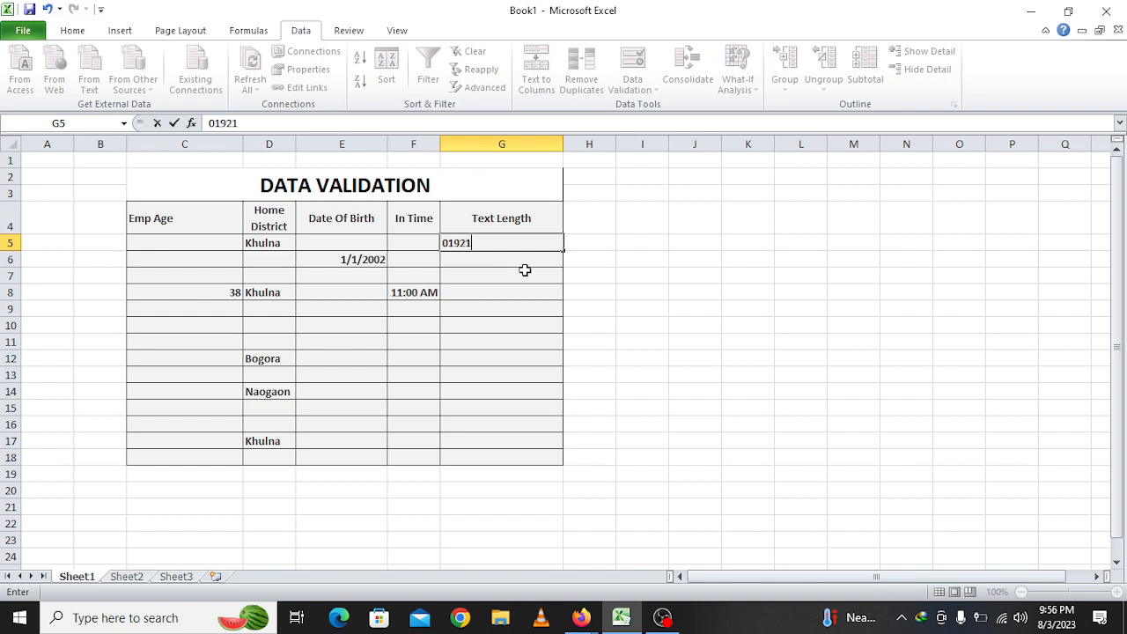
Enter a phone number in G5, which is accepted as a 10-digit value
key("Return")
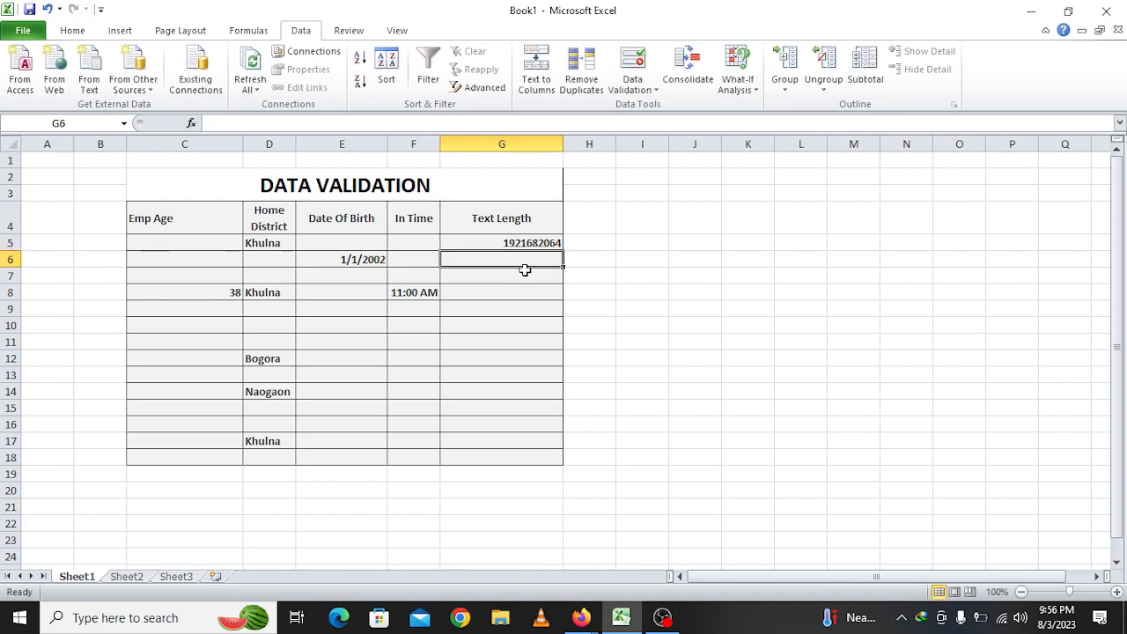
left_click(526, 247)
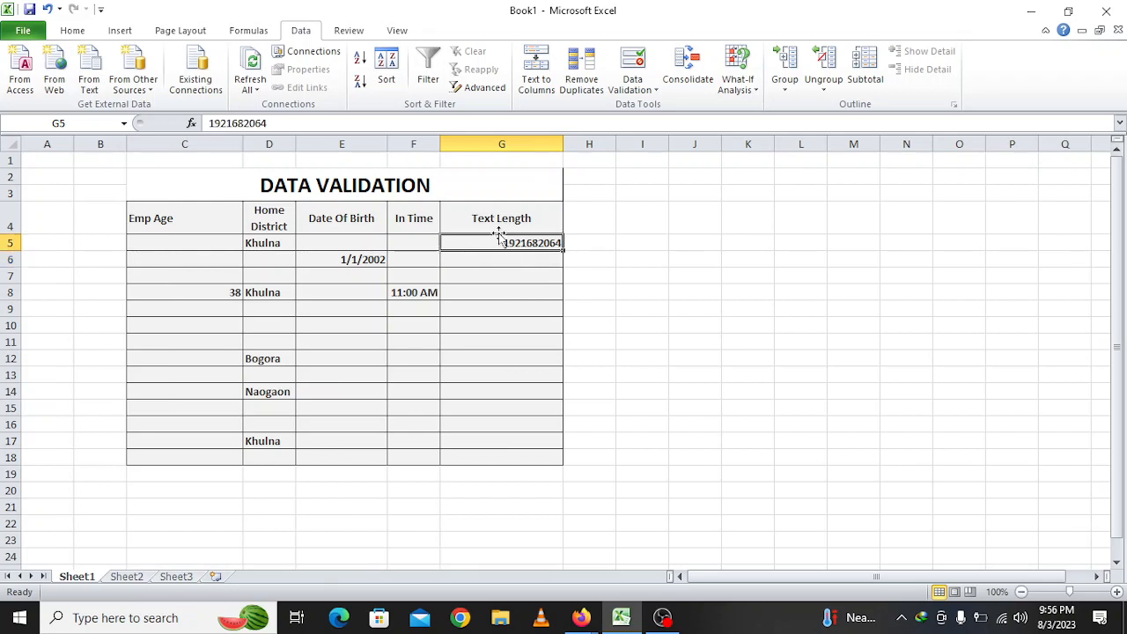
left_click(474, 263)
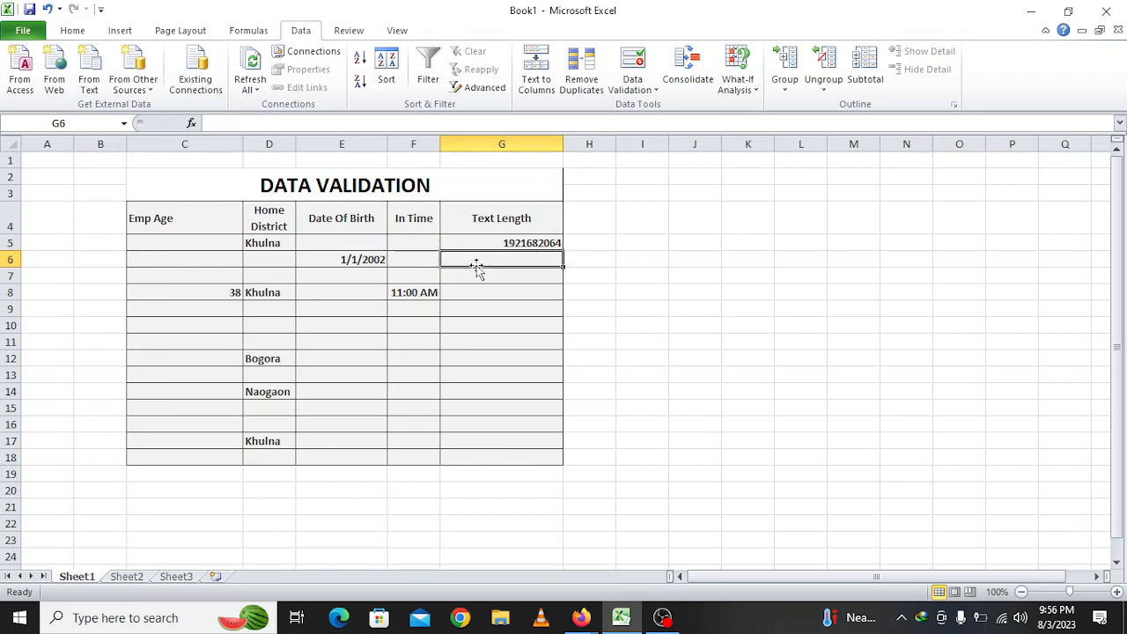
type("987654")
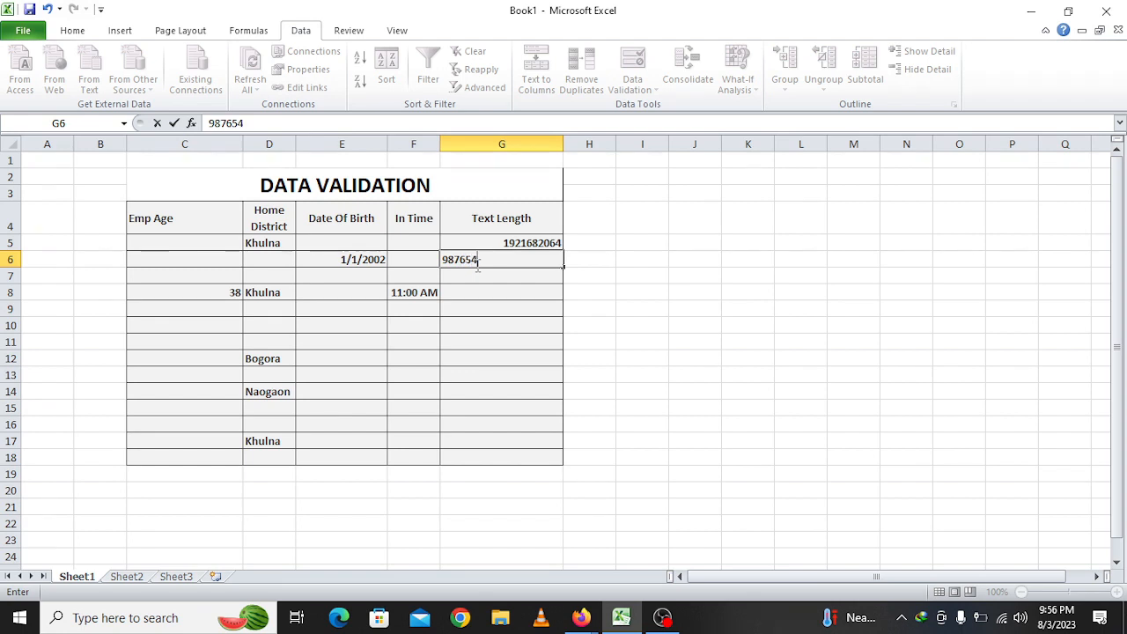
key("Return")
key("Return")
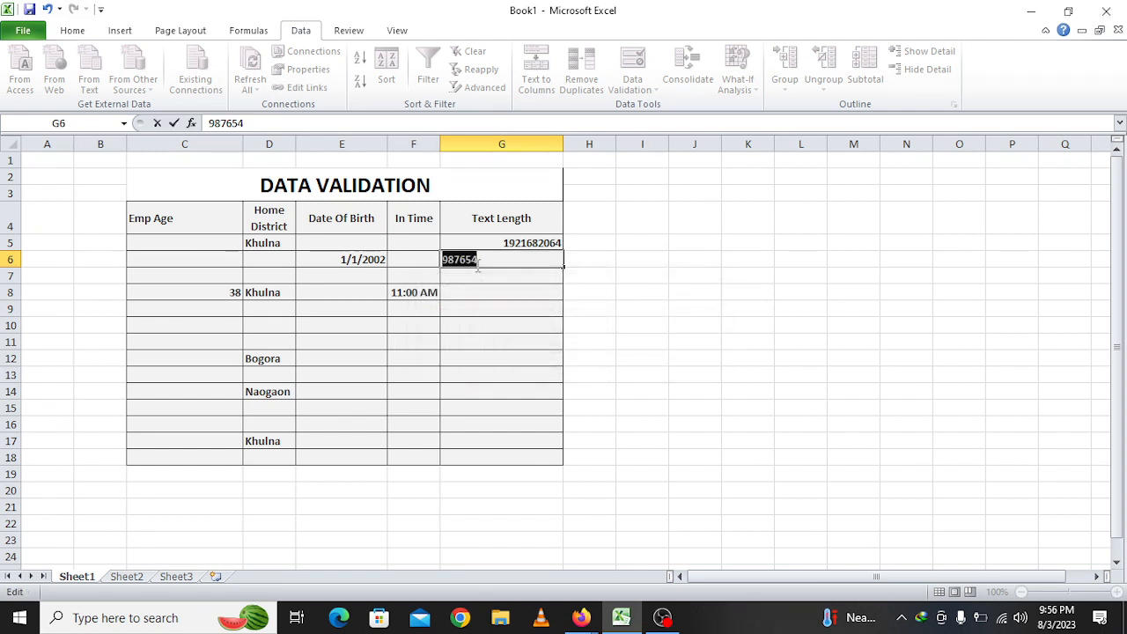
type("1234567899")
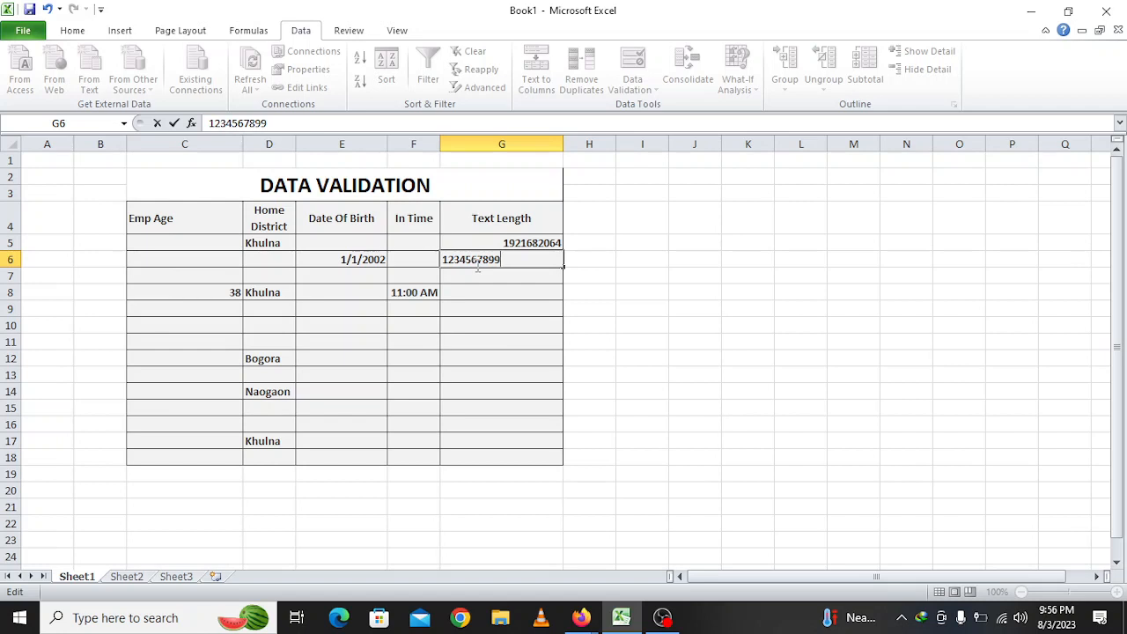
key("Return")
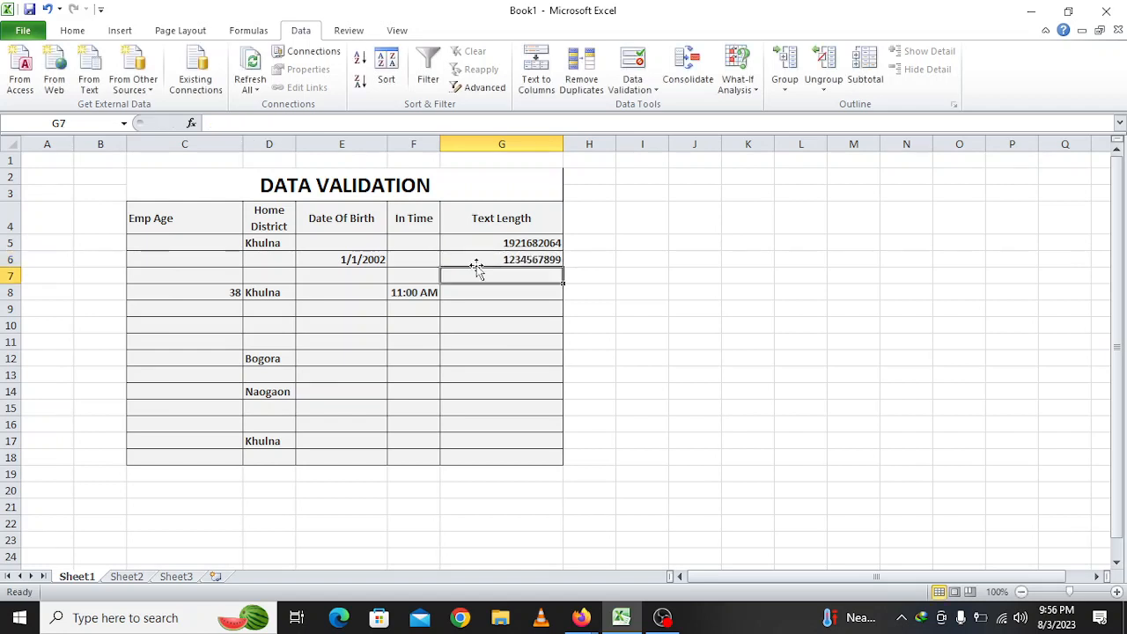
type("123456789009765")
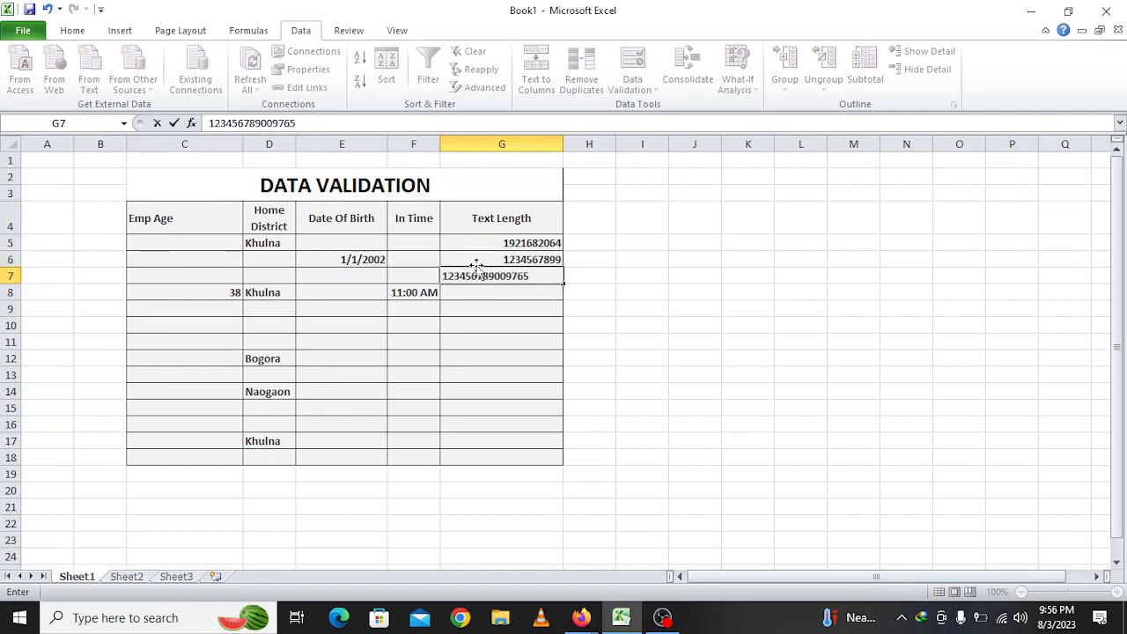
key("Return")
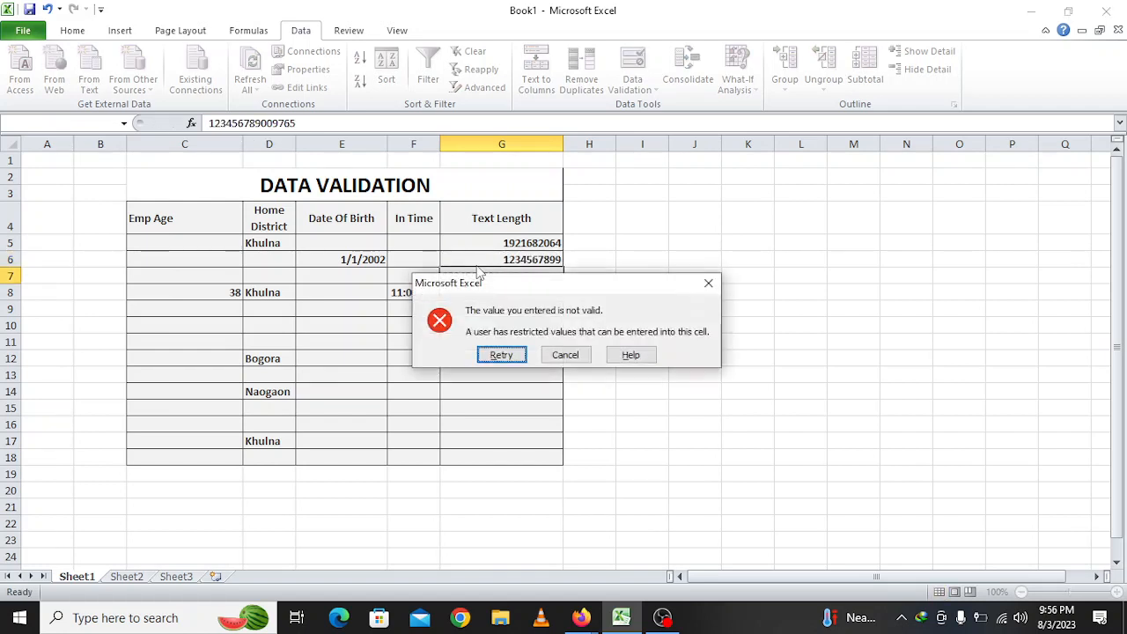
key("Return")
key("Escape")
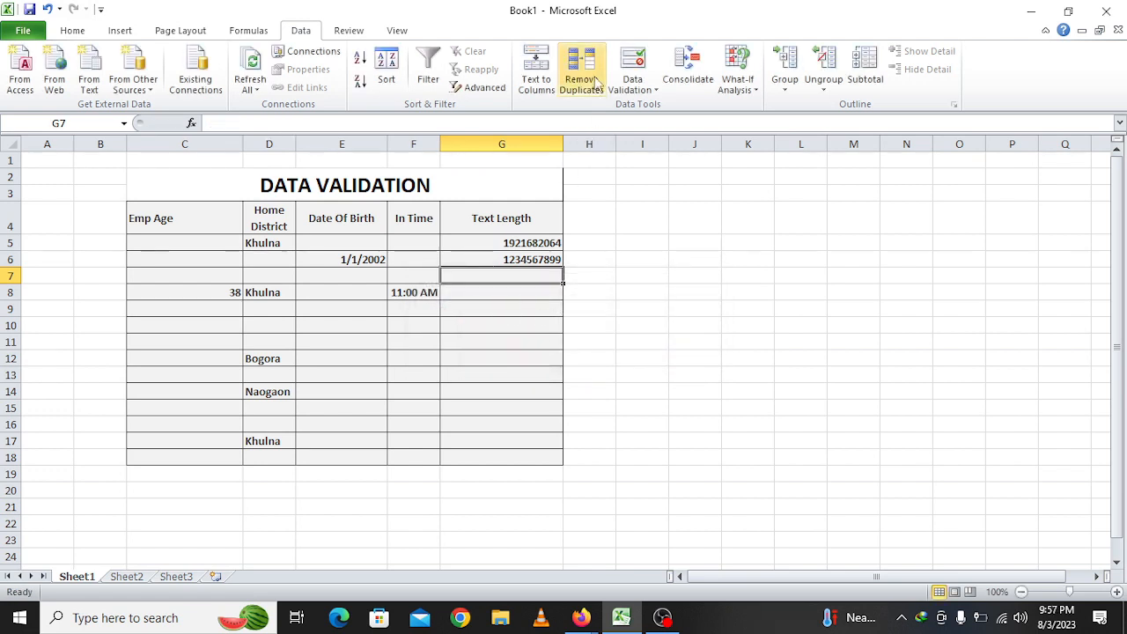
left_click(629, 60)
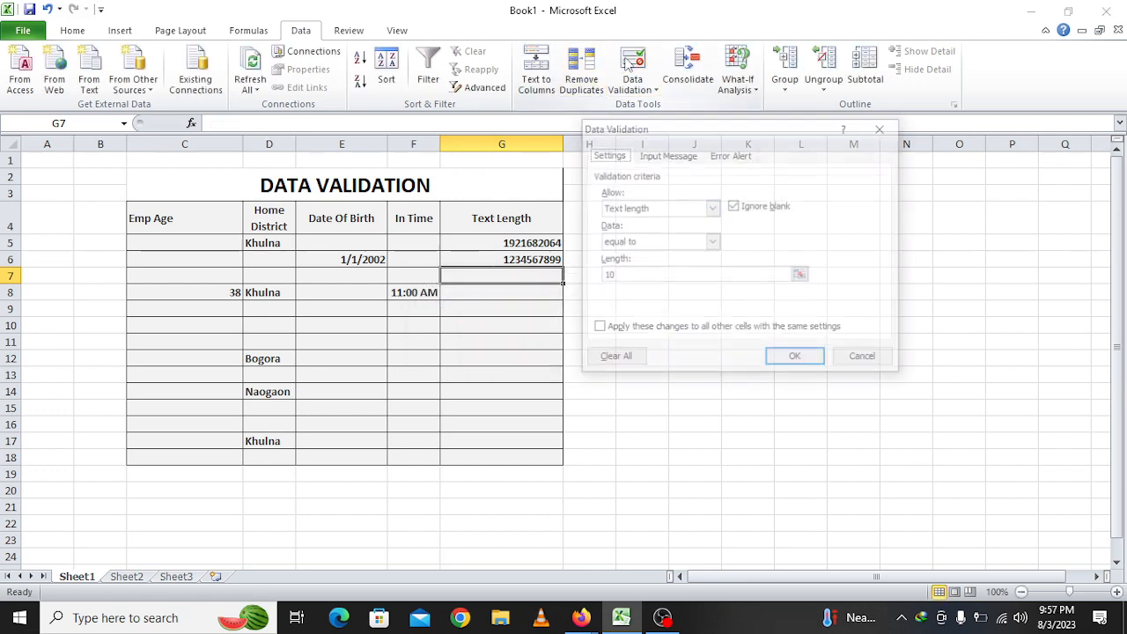
left_click(656, 245)
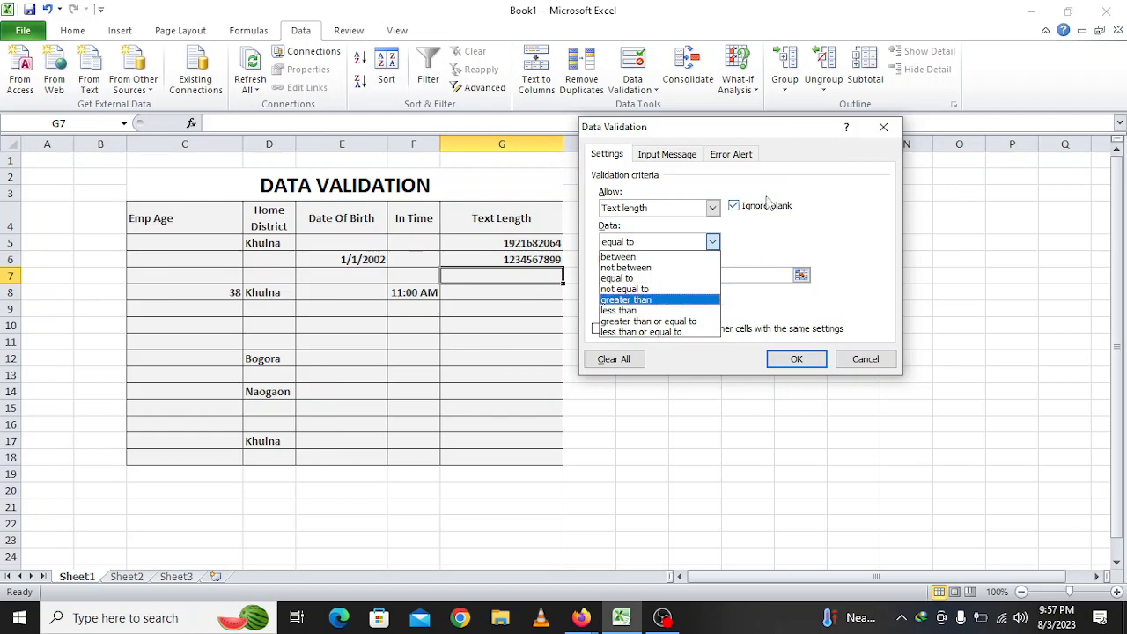
left_click(878, 139)
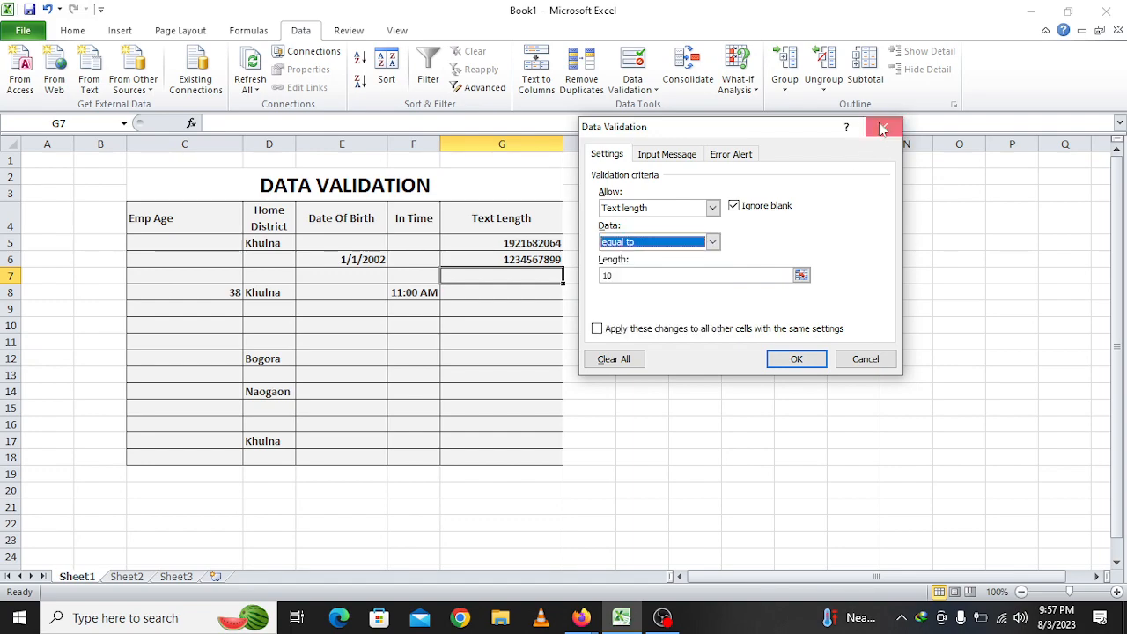